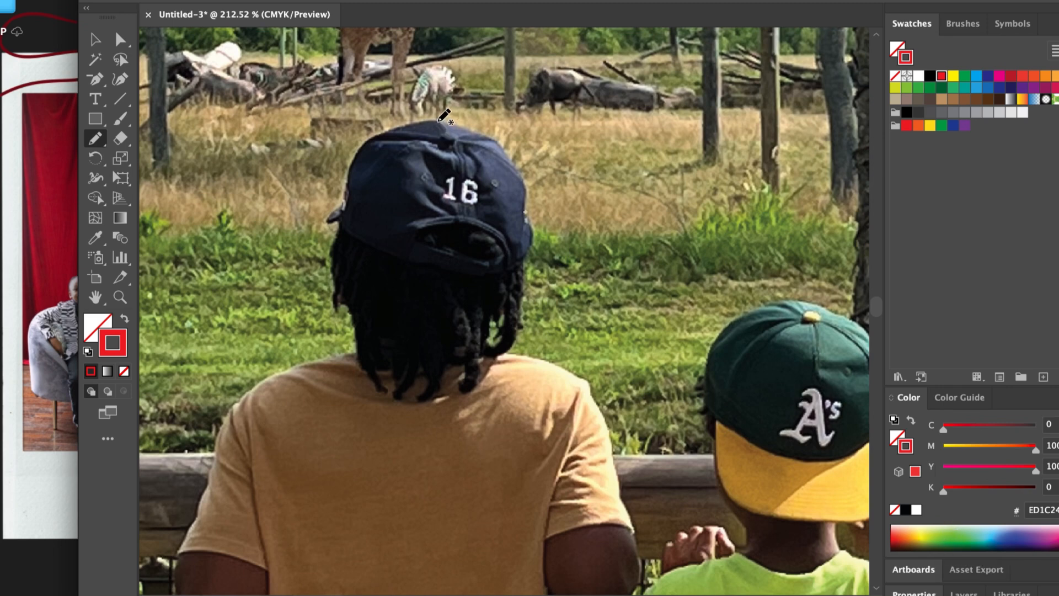
Trace the taller child's cap with the Pencil tool, including its outline, back opening, strap, brim, button and panel seams
mouse_move(436, 122)
mouse_down()
mouse_move(371, 138)
mouse_move(346, 220)
mouse_move(403, 259)
mouse_move(433, 221)
mouse_move(471, 226)
mouse_move(504, 240)
mouse_move(509, 267)
mouse_up()
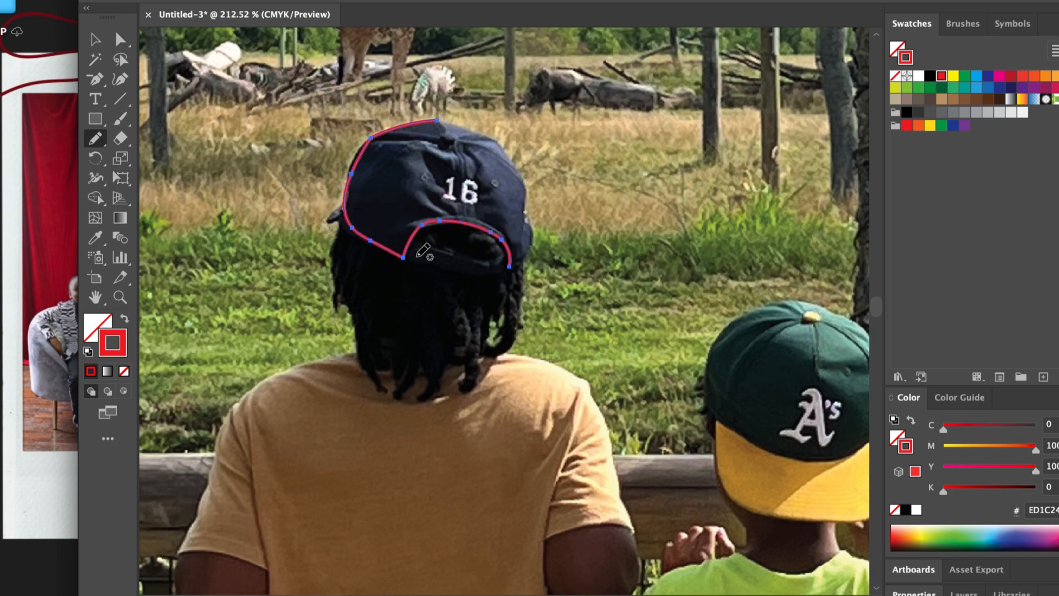
drag(409, 258, 506, 281)
mouse_move(418, 241)
mouse_down()
mouse_move(512, 257)
mouse_move(504, 262)
mouse_up()
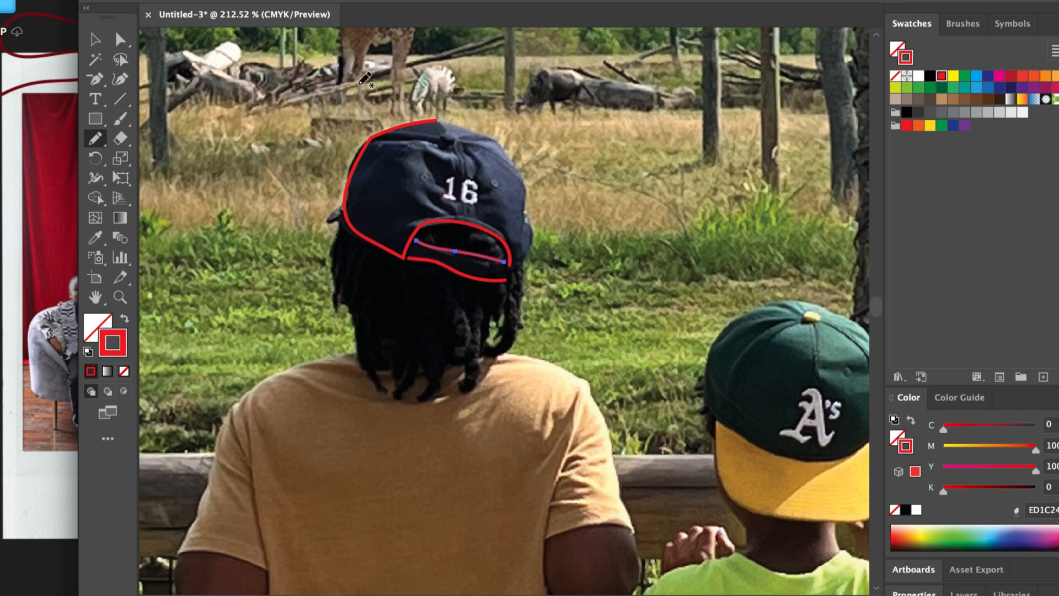
mouse_move(344, 194)
mouse_down()
mouse_move(320, 222)
mouse_move(349, 227)
mouse_up()
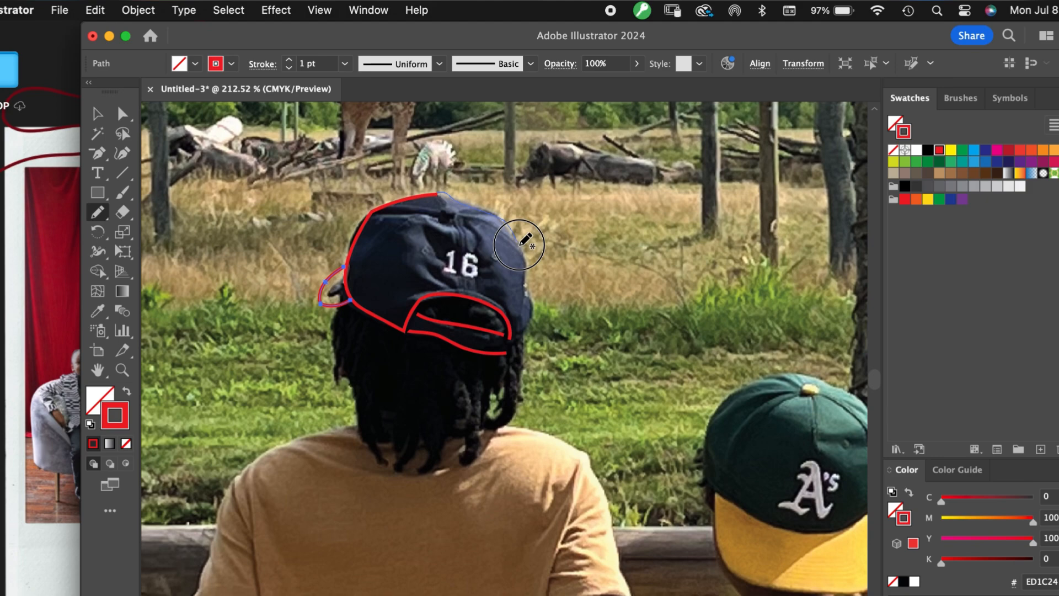
drag(437, 120, 507, 280)
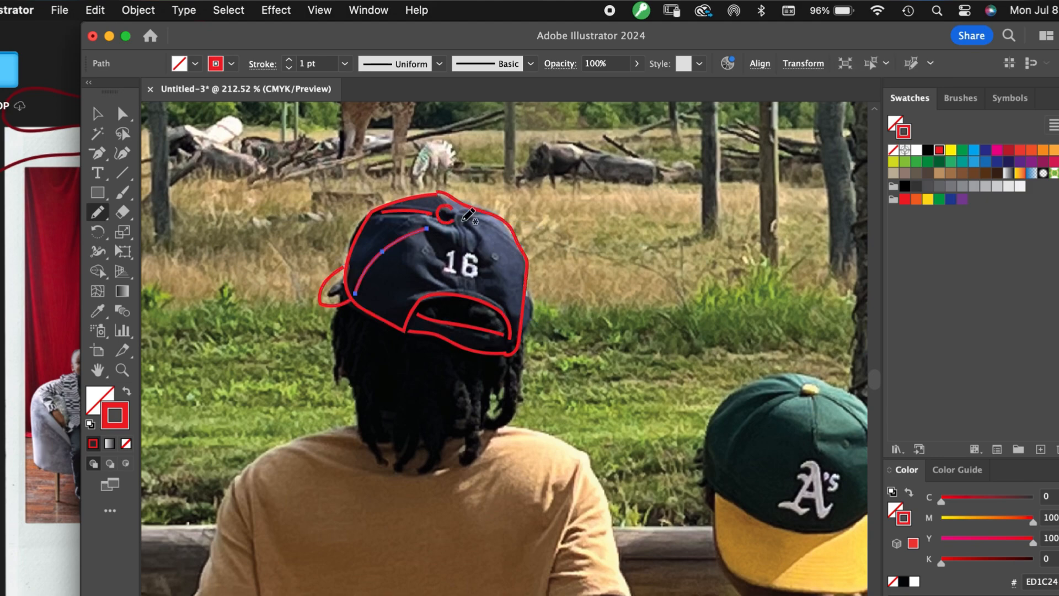
drag(459, 214, 512, 237)
drag(460, 220, 461, 251)
Trace the taller child's locs hanging below the cap and the left shoulder and sleeve
drag(339, 313, 334, 386)
mouse_move(345, 355)
mouse_down()
mouse_move(380, 467)
mouse_move(485, 373)
mouse_move(495, 435)
mouse_up()
mouse_move(357, 425)
mouse_down()
mouse_move(244, 501)
mouse_move(247, 557)
mouse_move(179, 595)
mouse_up()
Trace the sides and creases of the taller child's tan shirt, along with the sleeve and arm edges
scroll(505, 348, down, 6)
drag(314, 341, 323, 494)
drag(619, 163, 569, 462)
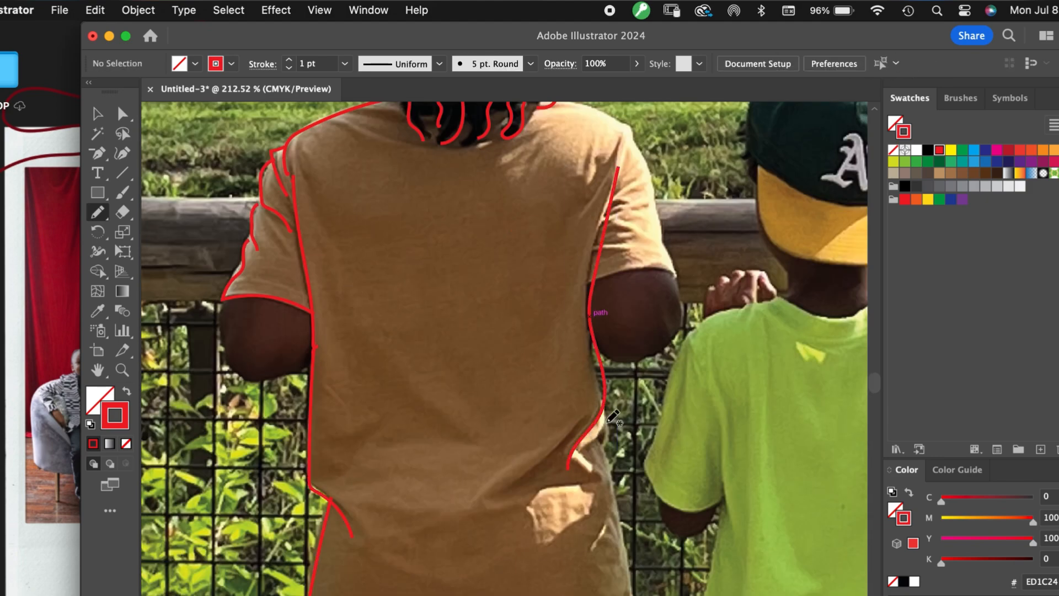
drag(495, 480, 585, 405)
scroll(601, 309, up, 2)
mouse_move(562, 205)
mouse_down()
mouse_move(636, 231)
mouse_move(591, 384)
mouse_up()
drag(229, 407, 319, 449)
Trace the outline and centre seam of the taller child's patterned shorts
scroll(667, 303, down, 8)
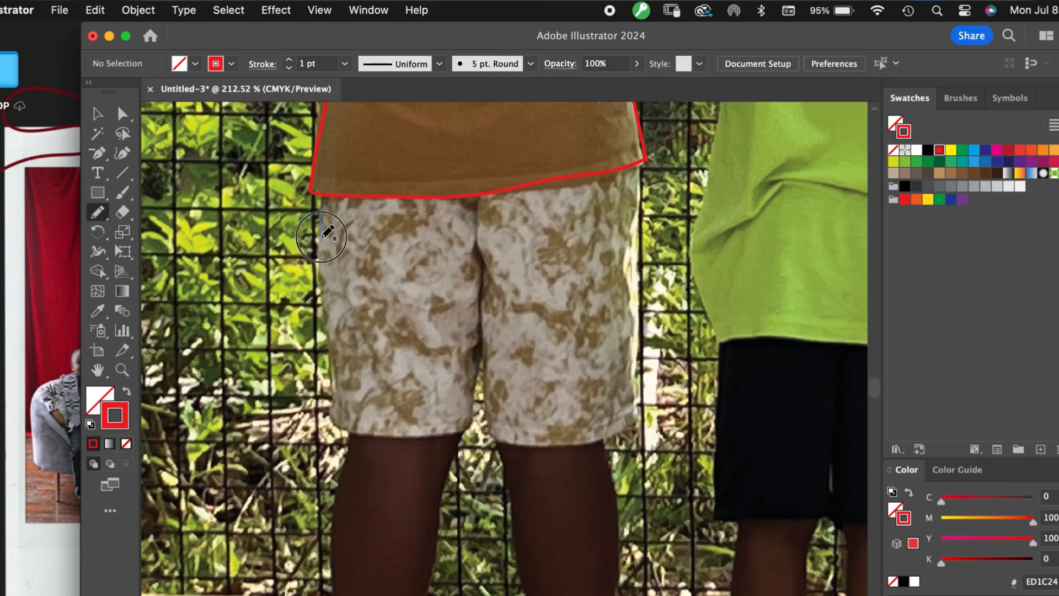
drag(325, 195, 479, 223)
drag(481, 342, 638, 424)
drag(635, 234, 634, 424)
Trace the taller child's left leg, sock and clog, including the clog's strap and sole lines
scroll(634, 386, down, 5)
mouse_move(464, 197)
mouse_down()
mouse_move(428, 360)
mouse_move(428, 595)
mouse_up()
drag(316, 510, 342, 594)
drag(275, 531, 419, 573)
drag(331, 556, 416, 528)
mouse_move(425, 550)
mouse_down()
mouse_move(341, 566)
mouse_move(340, 505)
mouse_up()
mouse_move(346, 509)
mouse_down()
mouse_move(342, 446)
mouse_move(413, 458)
mouse_up()
drag(342, 444, 352, 197)
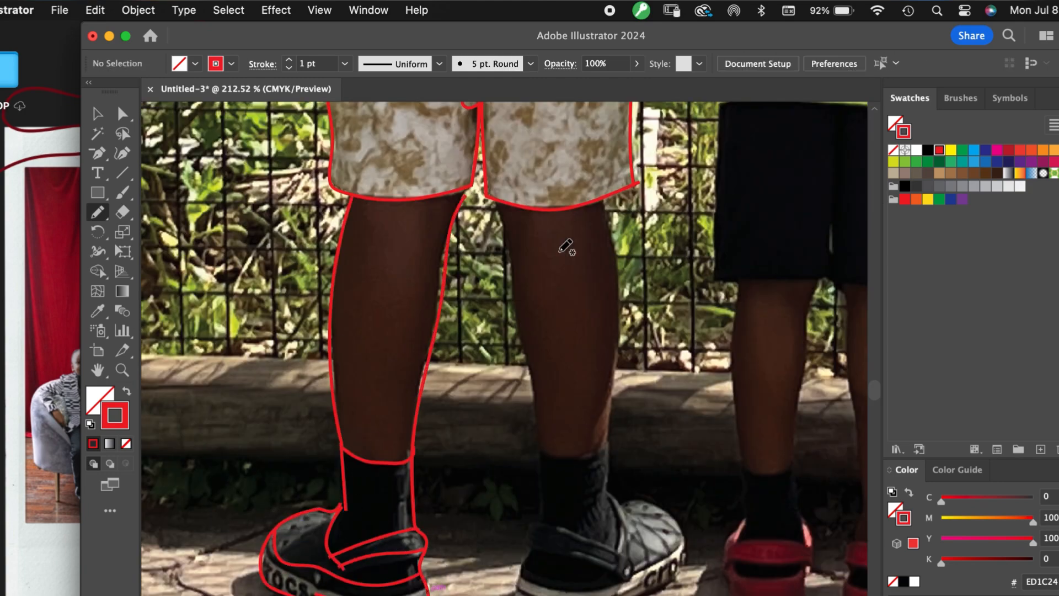
Trace the taller child's right leg, the sock's upper edge and the right clog
mouse_move(497, 206)
mouse_down()
mouse_move(541, 444)
mouse_move(513, 588)
mouse_move(670, 510)
mouse_move(621, 330)
mouse_move(607, 205)
mouse_up()
drag(542, 453, 610, 439)
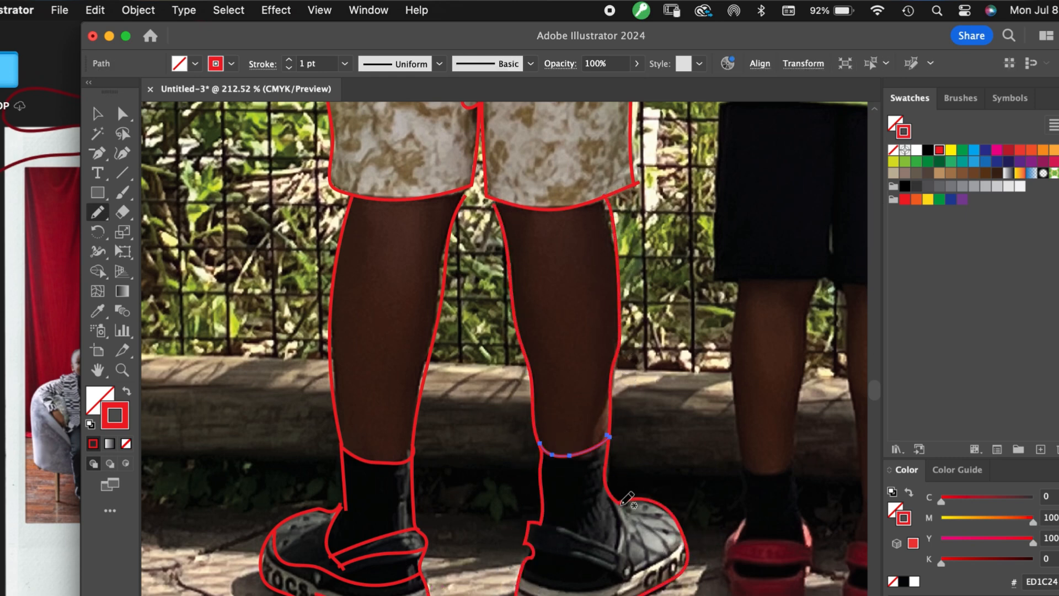
drag(533, 548, 634, 577)
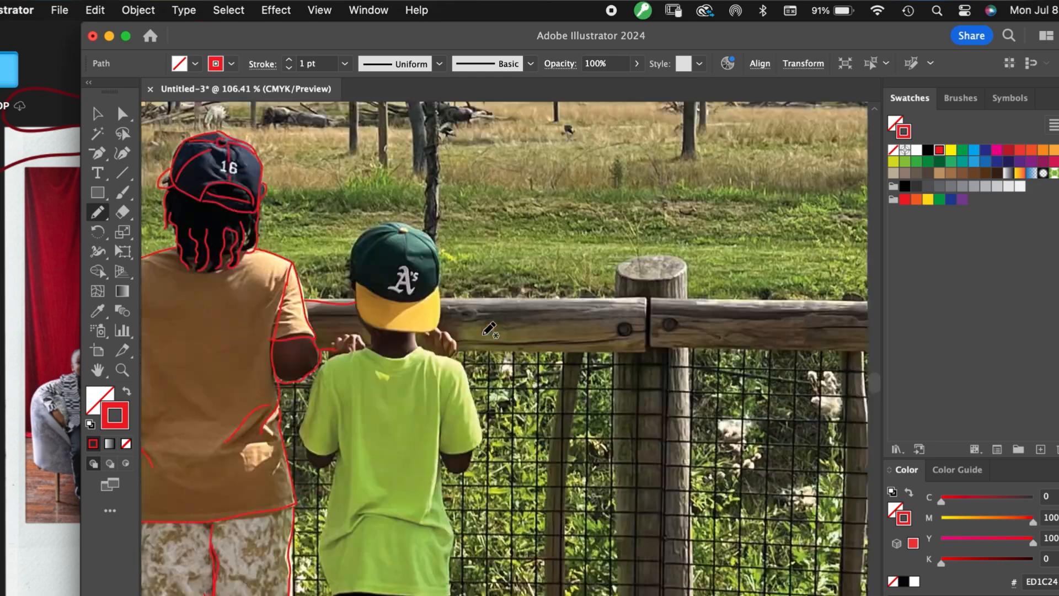
Trace the crown of the shorter child's green cap, including its button, panel seams and small eyelet
scroll(242, 477, up, 3)
scroll(243, 477, up, 5)
scroll(243, 477, right, 3)
mouse_move(372, 331)
mouse_down()
mouse_move(619, 371)
mouse_move(476, 166)
mouse_move(382, 331)
mouse_move(607, 337)
mouse_up()
drag(512, 179, 514, 198)
drag(394, 298, 489, 199)
mouse_move(378, 242)
mouse_down()
mouse_move(471, 203)
mouse_move(483, 188)
mouse_up()
drag(524, 196, 603, 300)
drag(552, 269, 562, 276)
Draw the A's logo on the green cap and trace the yellow brim with its inner stitch lines
mouse_move(550, 315)
mouse_down()
mouse_move(530, 329)
mouse_move(539, 356)
mouse_up()
drag(495, 313, 506, 322)
drag(507, 313, 484, 355)
mouse_move(493, 339)
mouse_down()
mouse_move(512, 341)
mouse_move(501, 364)
mouse_up()
mouse_move(386, 367)
mouse_down()
mouse_move(402, 422)
mouse_move(609, 370)
mouse_up()
mouse_move(404, 375)
mouse_down()
mouse_move(414, 410)
mouse_move(590, 384)
mouse_up()
Trace the shorter child's hair edge, both sides of the neck and the left hand's fingers on the rail
scroll(589, 383, down, 2)
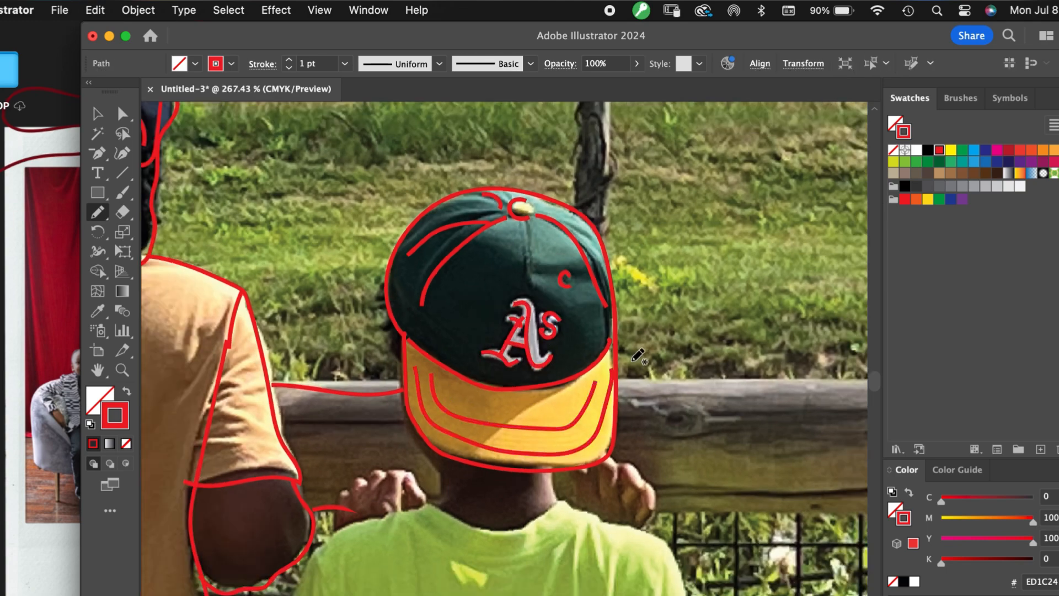
scroll(589, 383, down, 4)
mouse_move(402, 190)
mouse_down()
mouse_move(394, 211)
mouse_move(407, 233)
mouse_up()
drag(406, 259, 439, 369)
drag(559, 338, 565, 368)
mouse_move(433, 372)
mouse_down()
mouse_move(370, 346)
mouse_move(343, 396)
mouse_up()
drag(342, 392, 409, 376)
mouse_move(411, 348)
mouse_down()
mouse_move(408, 376)
mouse_move(318, 422)
mouse_up()
Trace the shoulders, both sleeves and the long right-side crease of the green shirt
mouse_move(437, 373)
mouse_down()
mouse_move(276, 555)
mouse_move(345, 471)
mouse_up()
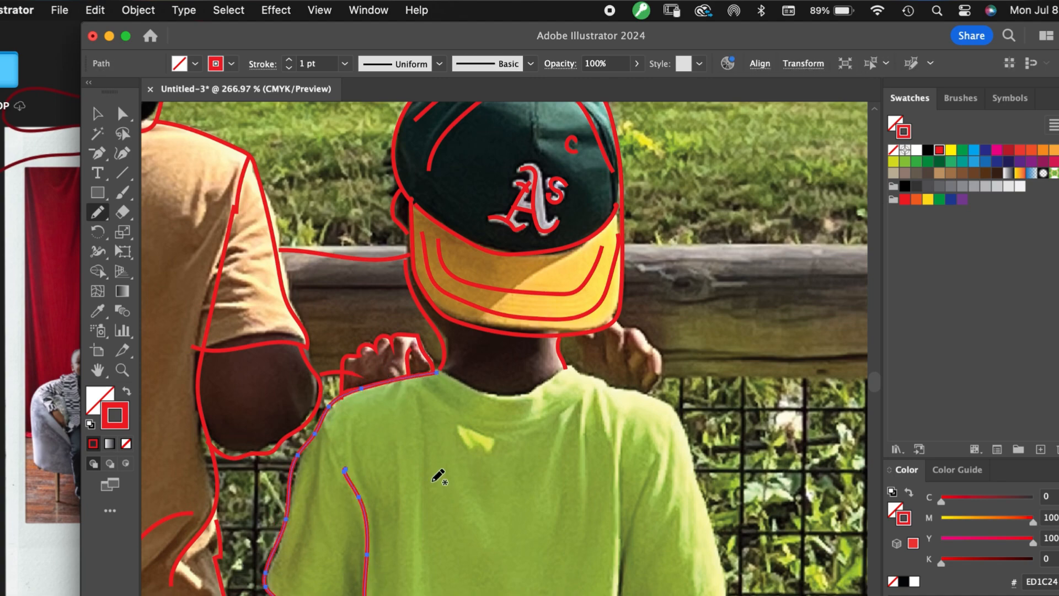
scroll(433, 480, down, 4)
mouse_move(515, 141)
mouse_down()
mouse_move(388, 142)
mouse_move(664, 378)
mouse_move(556, 393)
mouse_move(600, 242)
mouse_up()
drag(560, 208, 508, 586)
drag(560, 371, 558, 394)
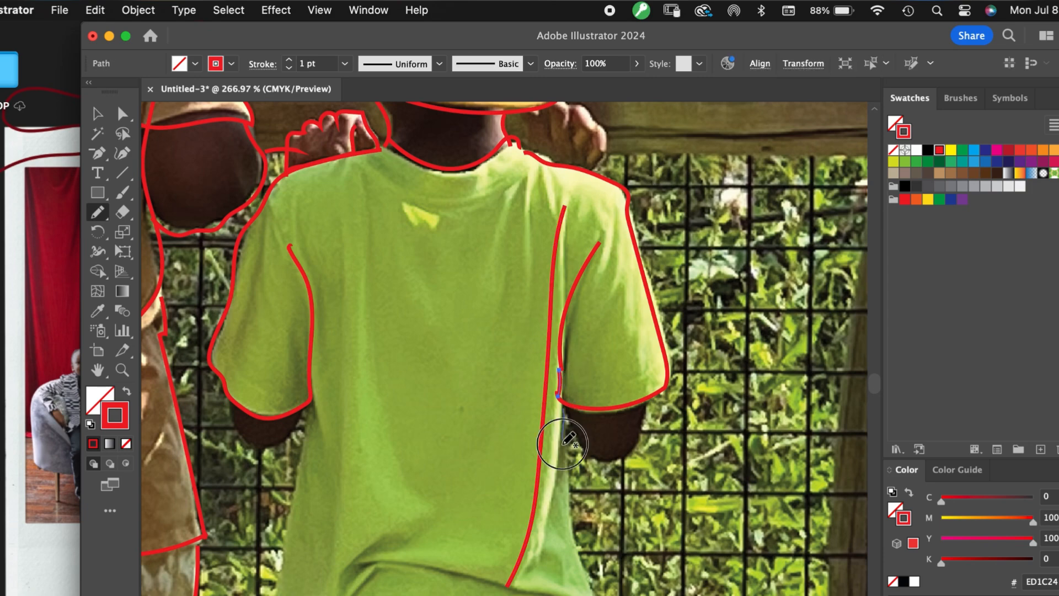
Trace both lower sides and the hem of the green shirt
scroll(561, 442, down, 5)
drag(570, 146, 605, 404)
drag(320, 144, 315, 504)
mouse_move(602, 399)
mouse_down()
mouse_move(586, 459)
mouse_move(302, 506)
mouse_up()
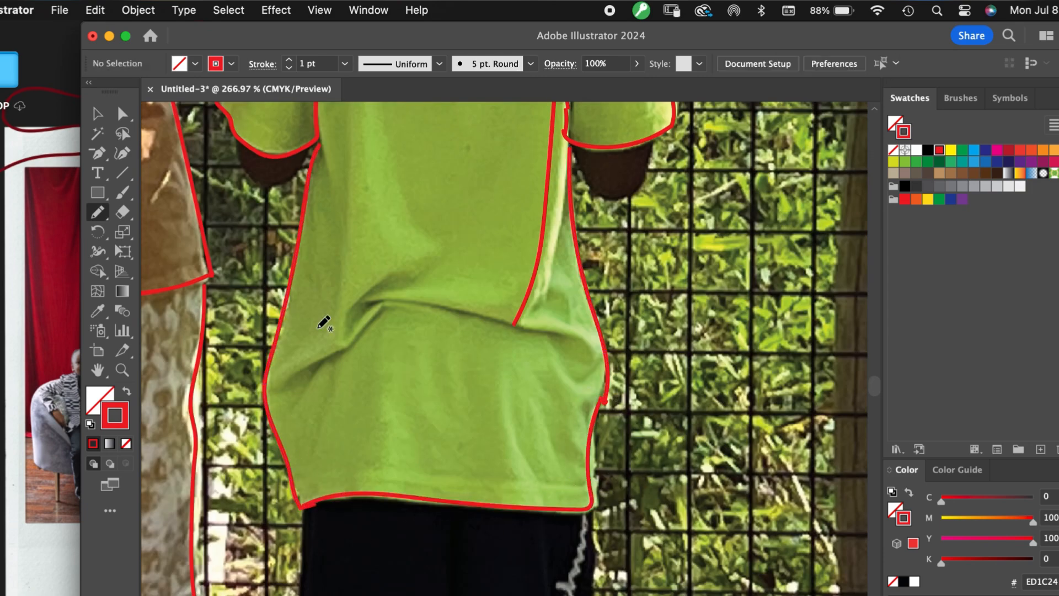
Draw the fold lines across the green shirt's waist and the long crease down its left side
drag(382, 315, 290, 372)
drag(299, 411, 331, 378)
drag(366, 300, 586, 358)
scroll(615, 294, up, 7)
drag(307, 316, 355, 594)
Trace the outline and inner leg line of the shorter child's black shorts
scroll(431, 580, down, 12)
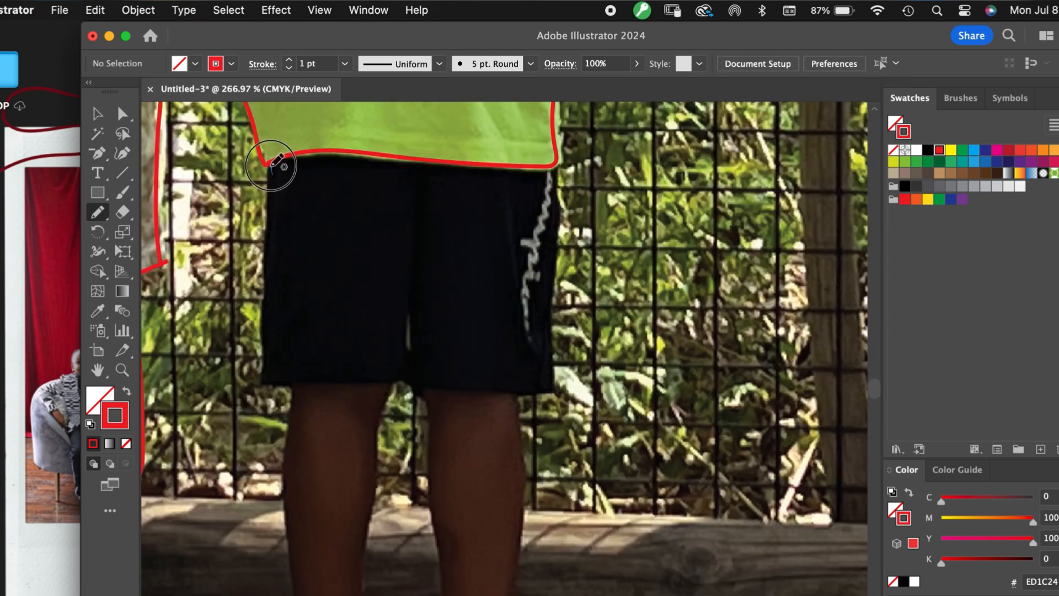
drag(272, 168, 416, 243)
drag(414, 358, 558, 164)
Trace the shorter child's left leg, sock edge and red clog
scroll(602, 362, down, 8)
mouse_move(328, 157)
mouse_down()
mouse_move(338, 481)
mouse_move(415, 476)
mouse_up()
drag(432, 150, 411, 464)
drag(335, 393, 397, 381)
mouse_move(338, 446)
mouse_down()
mouse_move(421, 532)
mouse_move(415, 479)
mouse_up()
drag(336, 504, 344, 519)
super+click(344, 512)
Trace the shorter child's right leg, sock edge and red clog with its strap and details
mouse_move(451, 153)
mouse_down()
mouse_move(486, 381)
mouse_move(546, 395)
mouse_move(559, 166)
mouse_up()
super+click(539, 453)
drag(486, 387, 549, 374)
drag(472, 508, 563, 508)
mouse_move(556, 457)
mouse_down()
mouse_move(468, 567)
mouse_move(464, 505)
mouse_move(566, 529)
mouse_up()
super+click(489, 506)
super+click(491, 514)
super+click(473, 535)
drag(606, 514, 605, 525)
Draw the lower fence rail's two edge lines beside and between the children's legs, skipping the legs themselves
scroll(733, 506, down, 5)
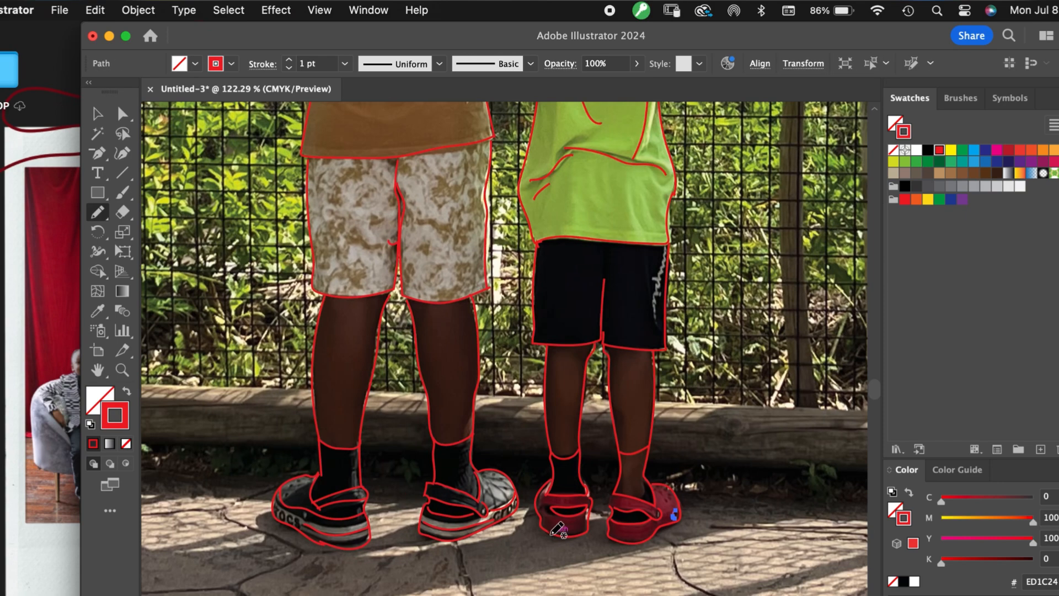
drag(230, 388, 307, 387)
drag(191, 454, 313, 458)
drag(373, 392, 422, 396)
drag(359, 453, 430, 450)
drag(478, 394, 539, 402)
drag(472, 451, 548, 455)
drag(580, 462, 619, 462)
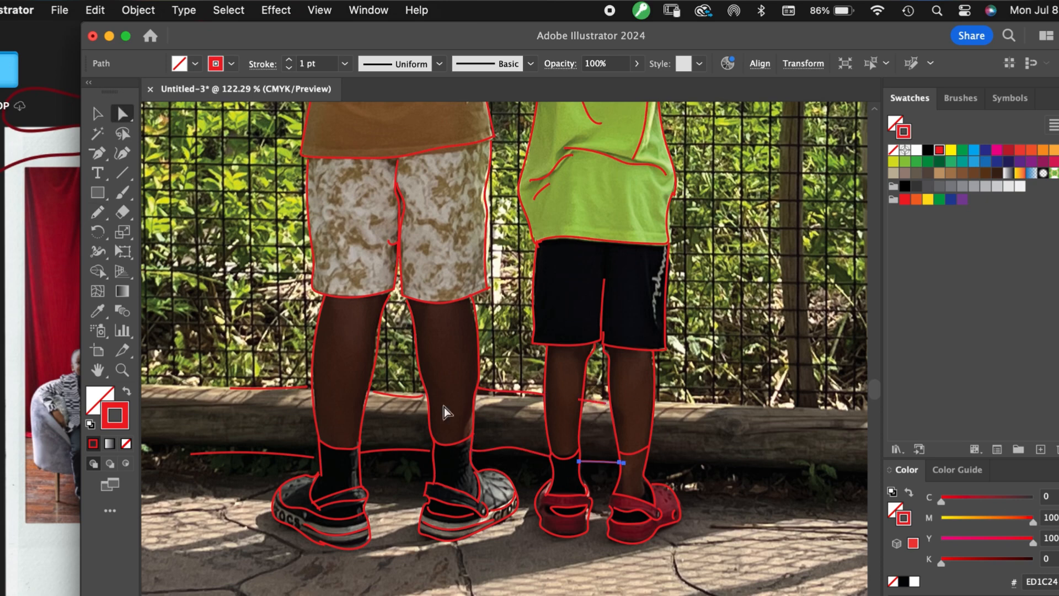
super+click(619, 462)
drag(586, 400, 787, 408)
drag(656, 454, 783, 463)
Trace the shorter child's elbows and right hand, and extend the upper fence rail's two edges to the right
scroll(701, 373, up, 6)
mouse_move(451, 383)
mouse_down()
mouse_move(461, 398)
mouse_move(486, 380)
mouse_up()
drag(606, 383, 641, 379)
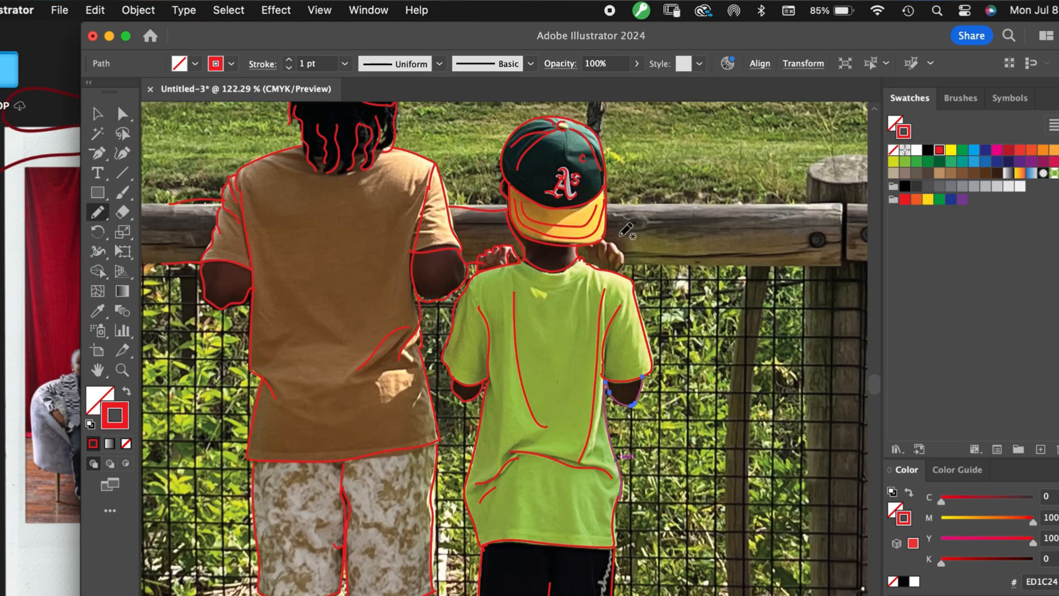
drag(606, 202, 675, 204)
drag(624, 264, 688, 266)
drag(611, 263, 610, 250)
Adjust the endpoints of the upper rail lines between the two children so they meet the neighbouring outlines
key(super+a)
key(v)
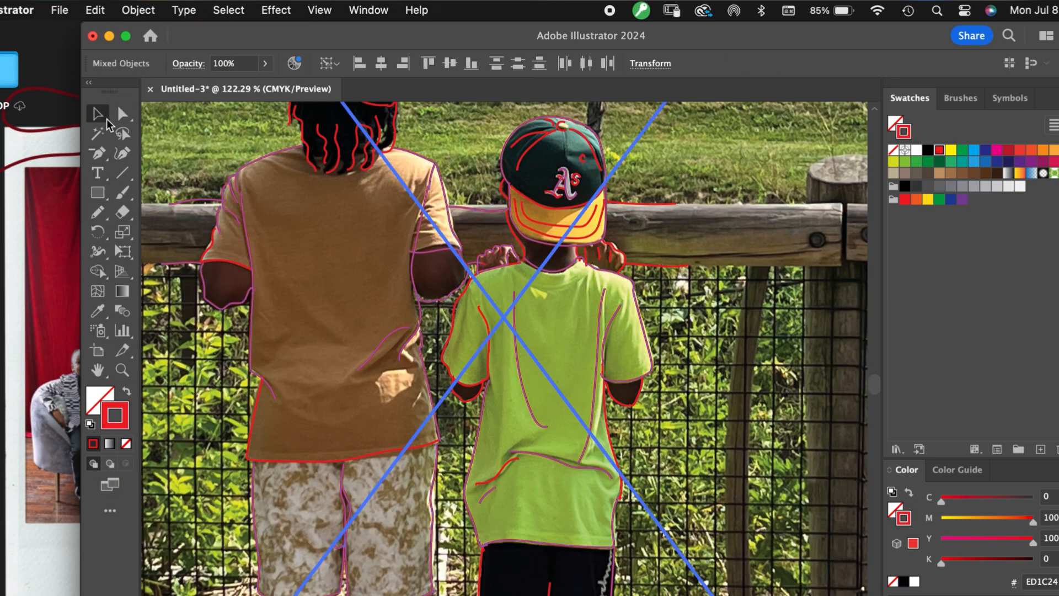
click(474, 263)
scroll(488, 225, up, 5)
key(a)
drag(465, 365, 447, 363)
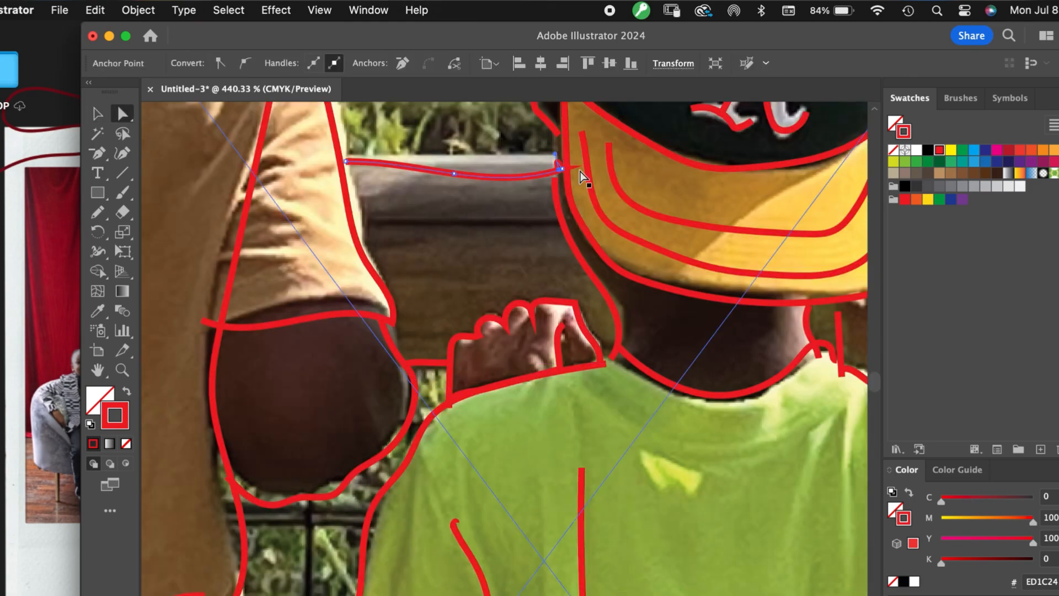
drag(561, 169, 560, 157)
drag(347, 161, 341, 160)
drag(554, 178, 558, 163)
click(457, 320)
scroll(458, 320, down, 6)
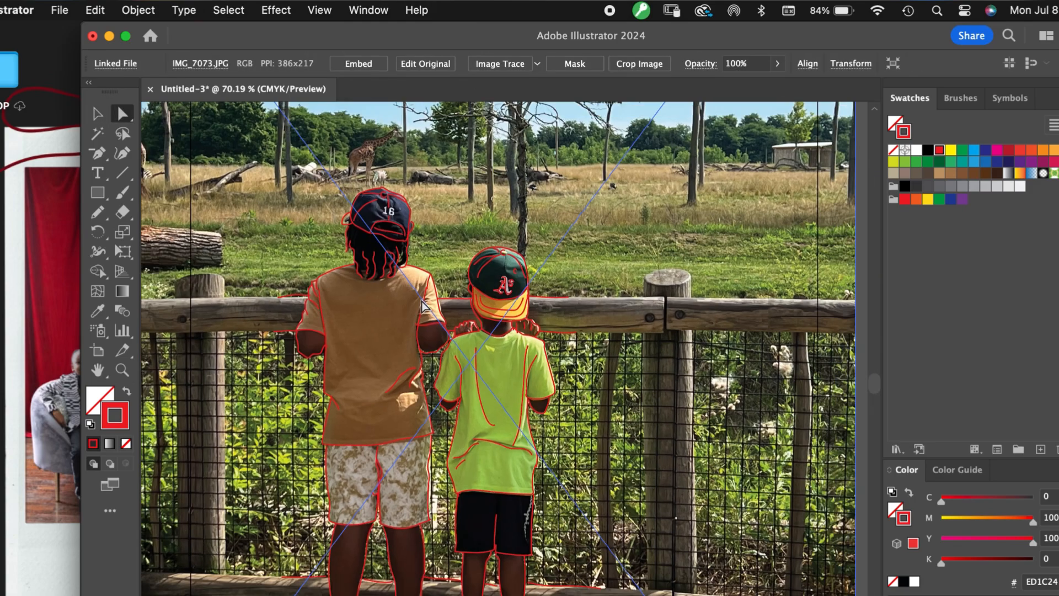
Start a text object over the number on the taller child's cap and set its font to Impact
scroll(397, 191, up, 5)
key(t)
click(360, 271)
text(16)
key(BackSpace)
key(BackSpace)
double_click(267, 41)
click(560, 63)
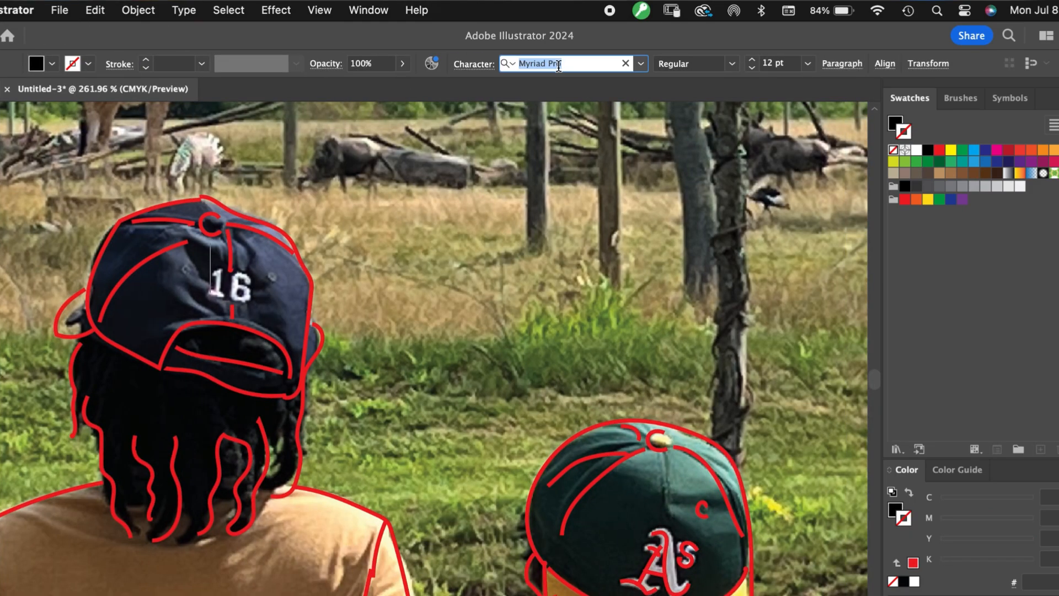
text(Times)
key(Return)
click(640, 63)
scroll(643, 329, down, 8)
click(699, 500)
Enter "16" as the cap text, colour it red and fit it over the number in the photo
text(16)
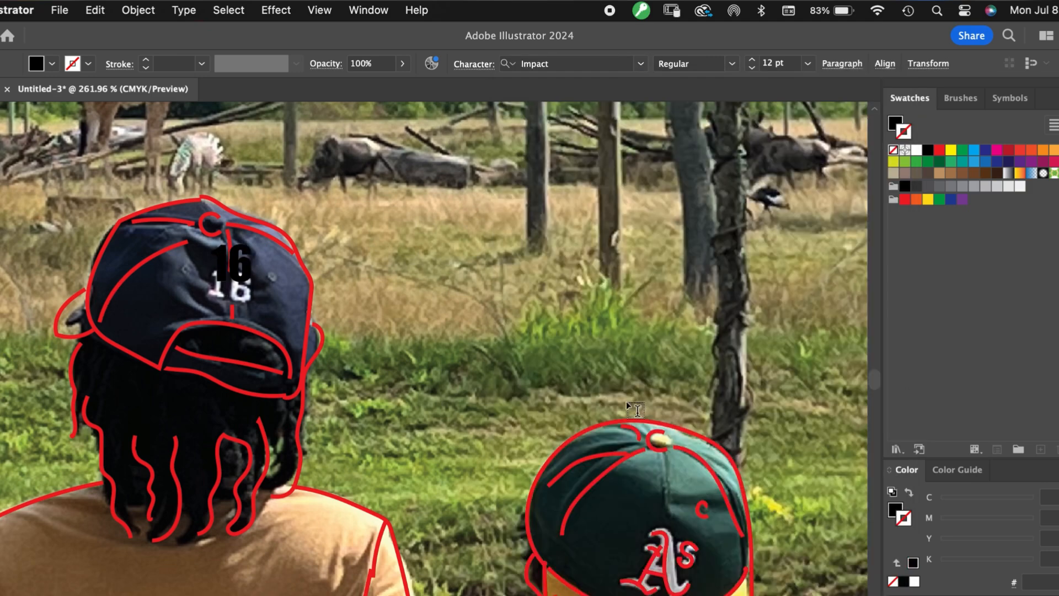
key(super+a)
click(940, 150)
key(Escape)
mouse_move(231, 275)
mouse_down()
mouse_move(232, 297)
mouse_move(237, 277)
mouse_up()
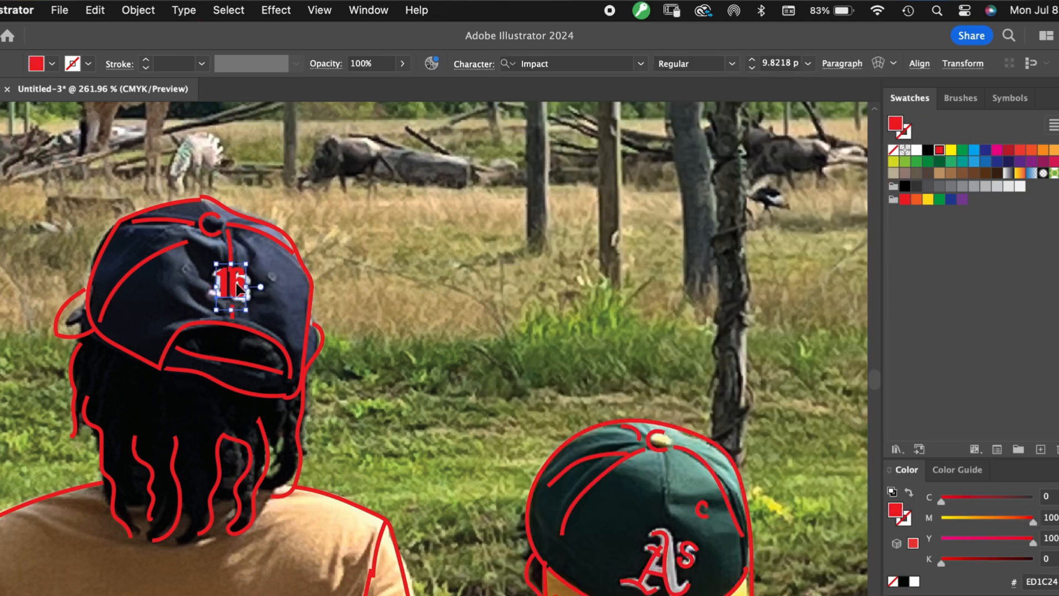
Delete the part of the cap's centre seam that overlaps the red "16"
key(a)
click(231, 262)
key(Delete)
click(521, 333)
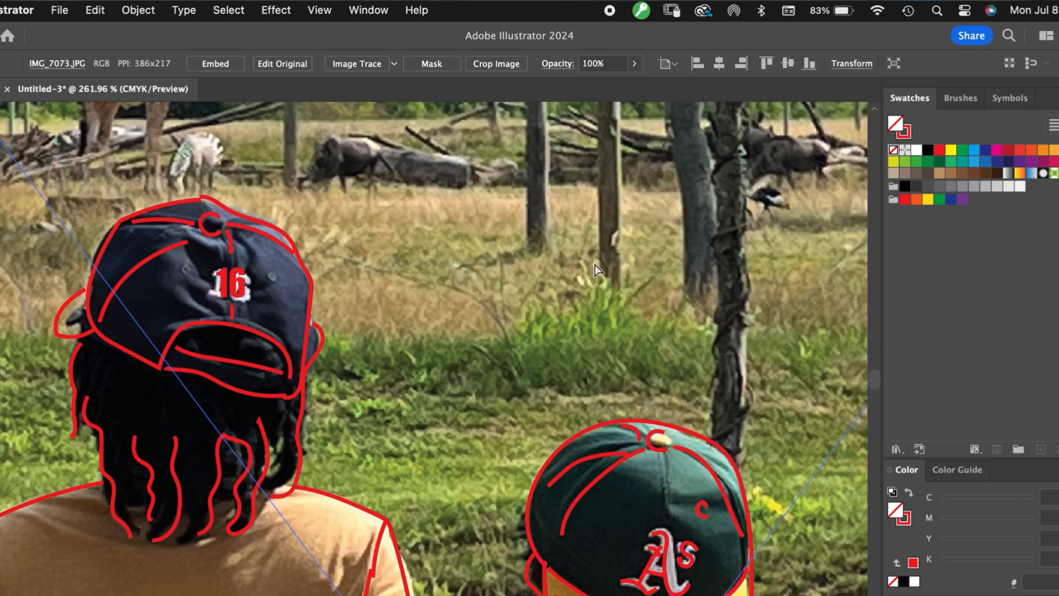
Delete the linked reference photo IMG_7073.JPG from behind the red line drawing
scroll(568, 286, down, 10)
scroll(568, 287, up, 5)
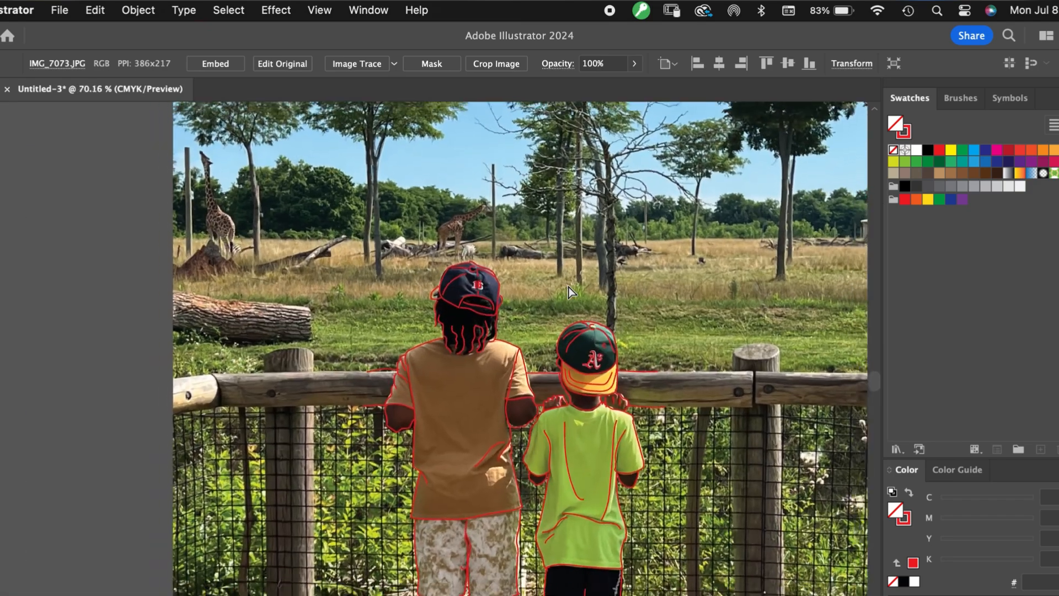
scroll(568, 287, down, 3)
drag(766, 306, 398, 254)
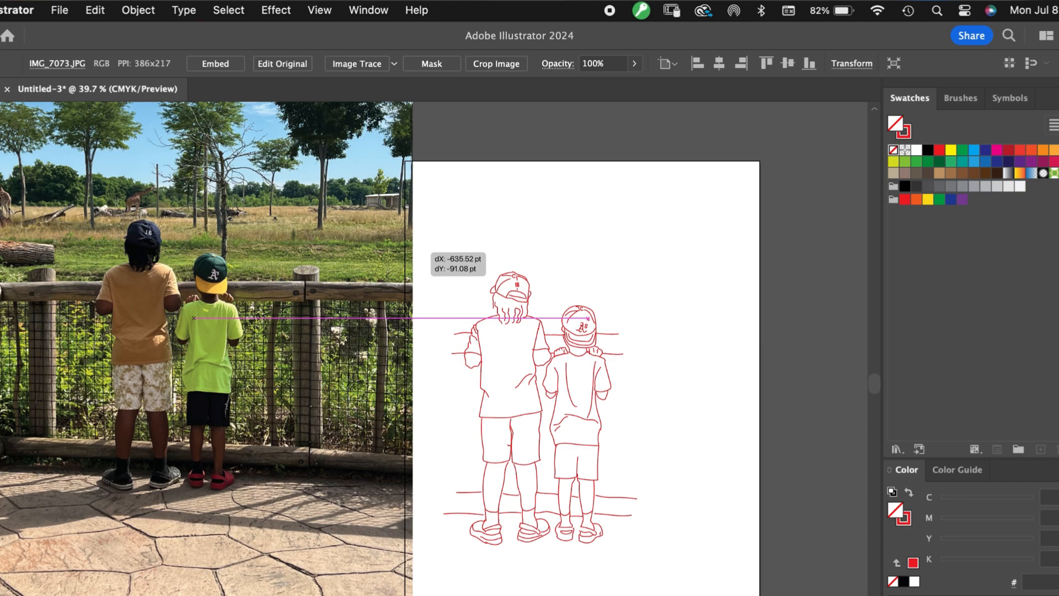
key(super+z)
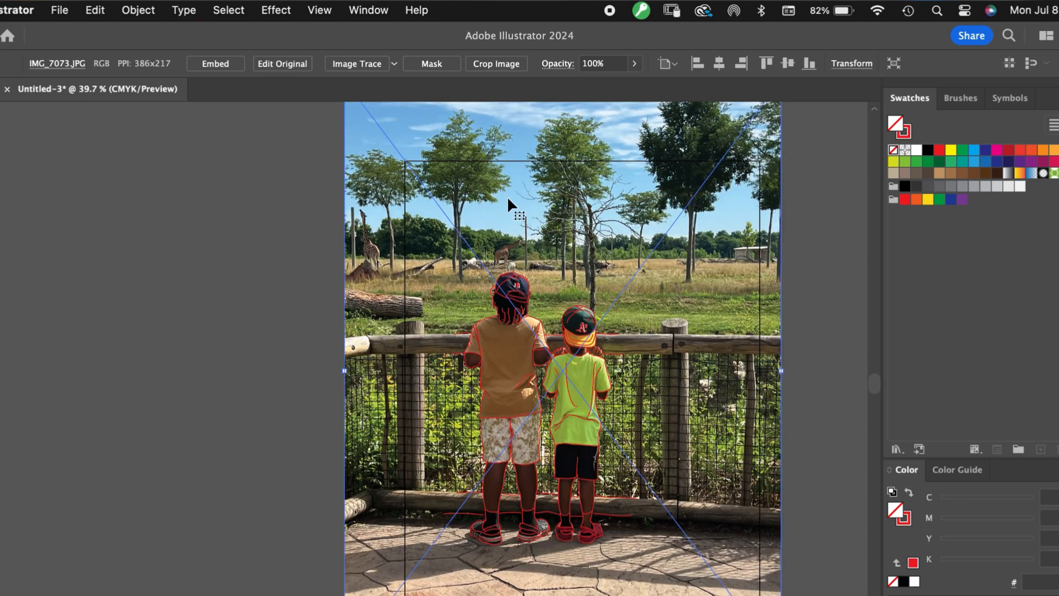
key(Delete)
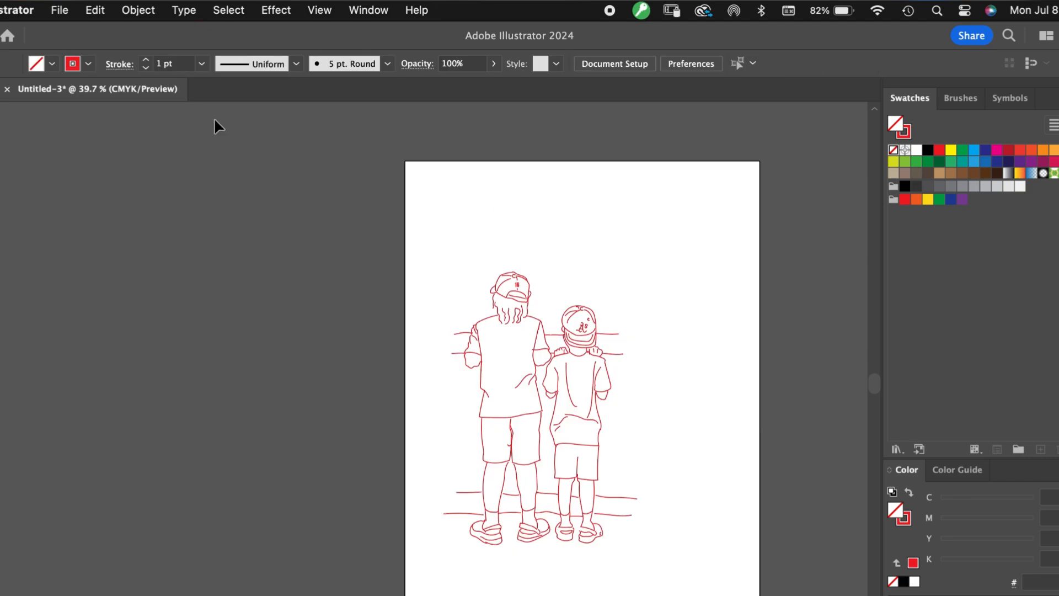
Move the loose endpoints of the taller child's right sleeve hem and left shirt side onto their adjoining lines
scroll(214, 120, up, 5)
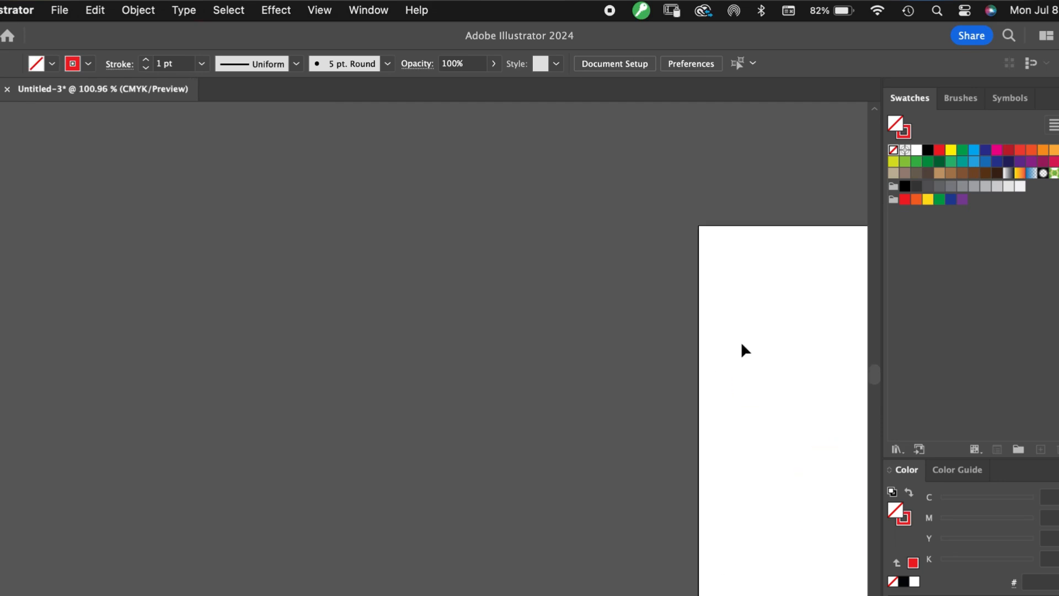
scroll(738, 342, right, 2)
scroll(738, 342, down, 1)
click(738, 344)
scroll(694, 338, right, 6)
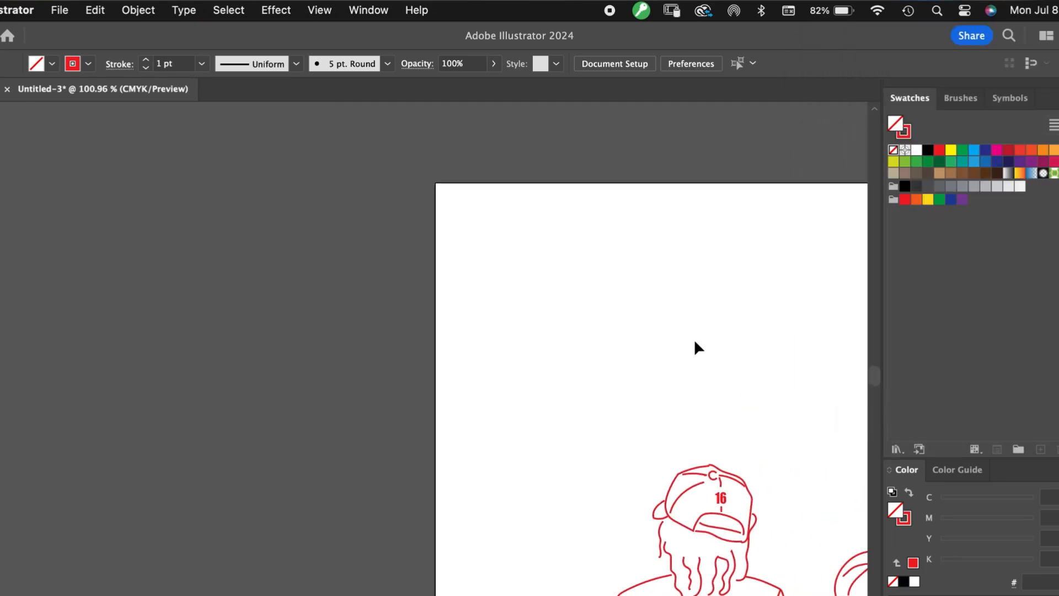
scroll(694, 339, down, 2)
scroll(694, 336, up, 4)
scroll(692, 328, down, 5)
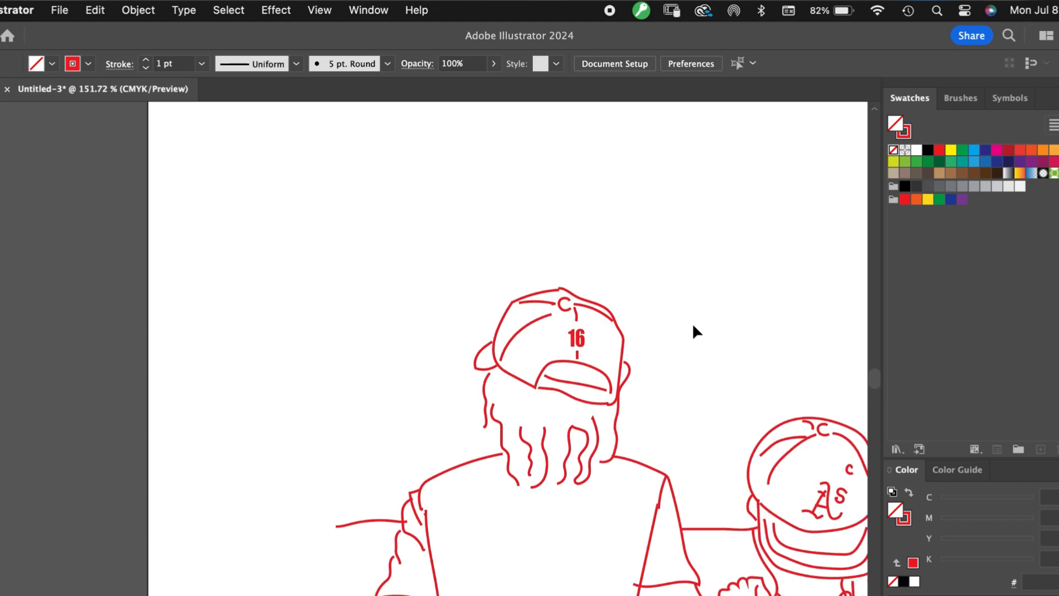
scroll(693, 327, up, 5)
scroll(693, 326, down, 3)
key(a)
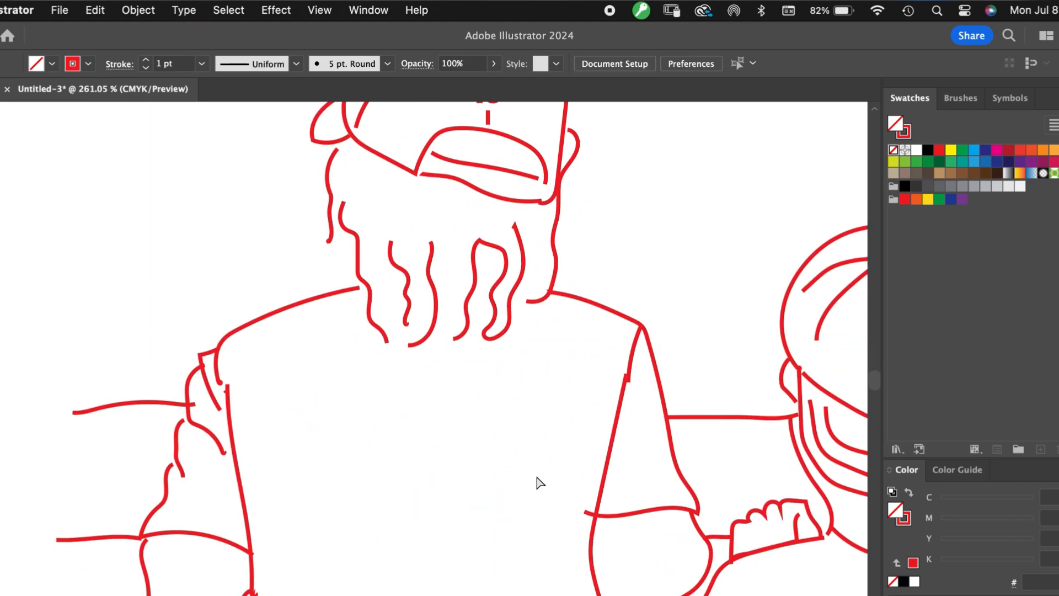
click(585, 513)
drag(585, 513, 596, 515)
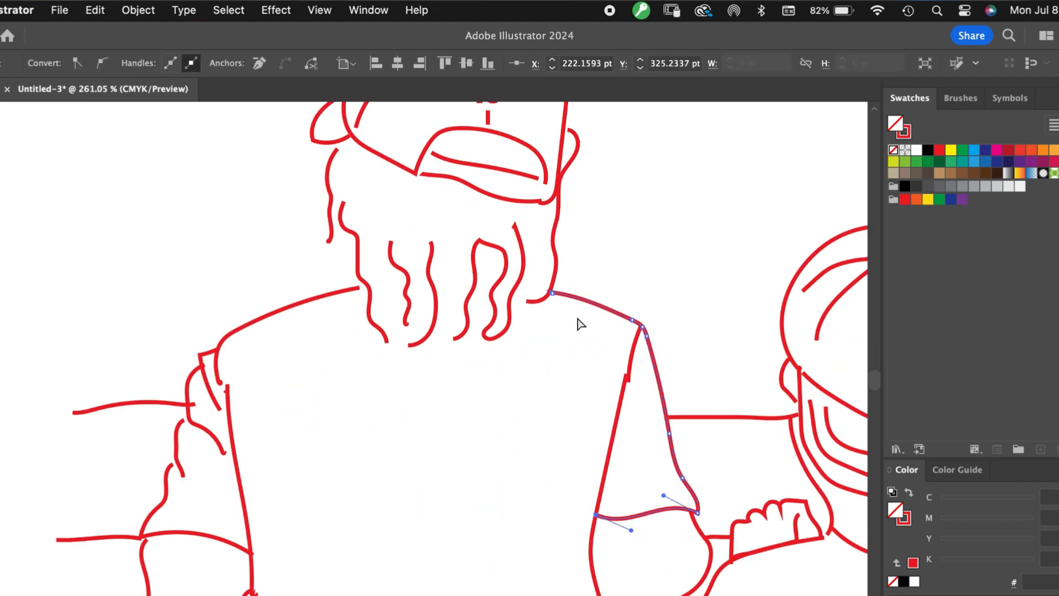
drag(228, 385, 219, 382)
click(283, 399)
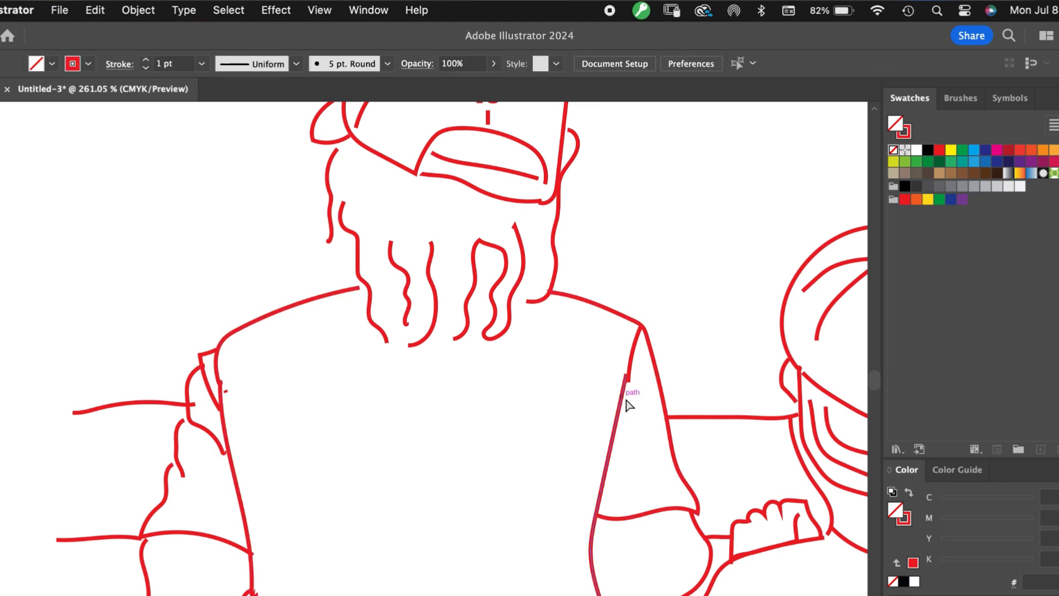
Move the loose endpoint of the taller child's right sleeve seam onto the line along the shirt side
drag(628, 383, 627, 375)
click(808, 317)
Examine the whole line drawing from the caps down to the sandals for gaps and stray lines
scroll(808, 317, down, 5)
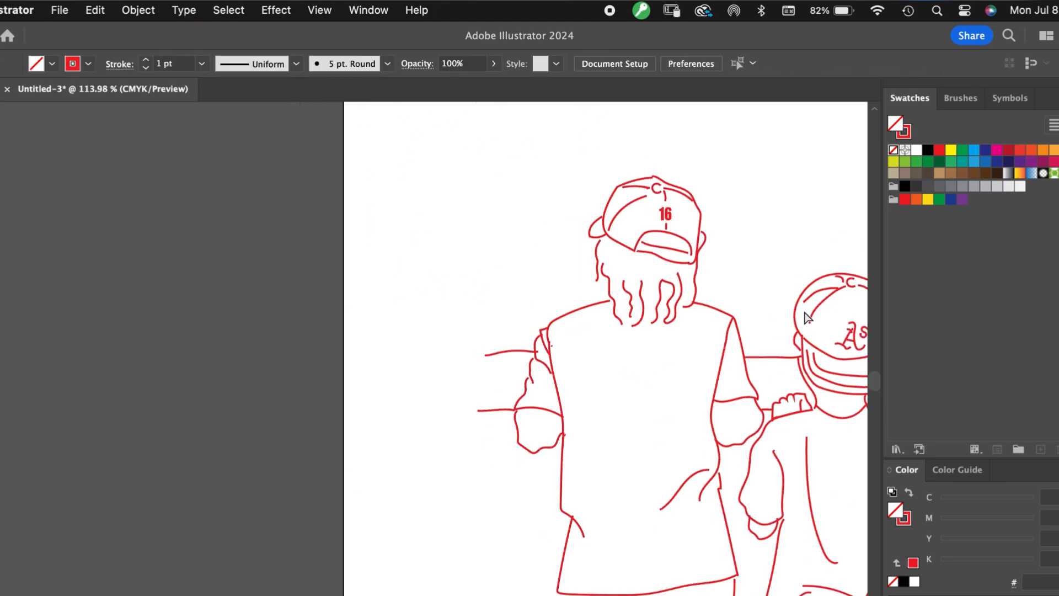
scroll(804, 318, down, 3)
scroll(805, 318, right, 2)
scroll(808, 317, down, 10)
scroll(808, 316, right, 5)
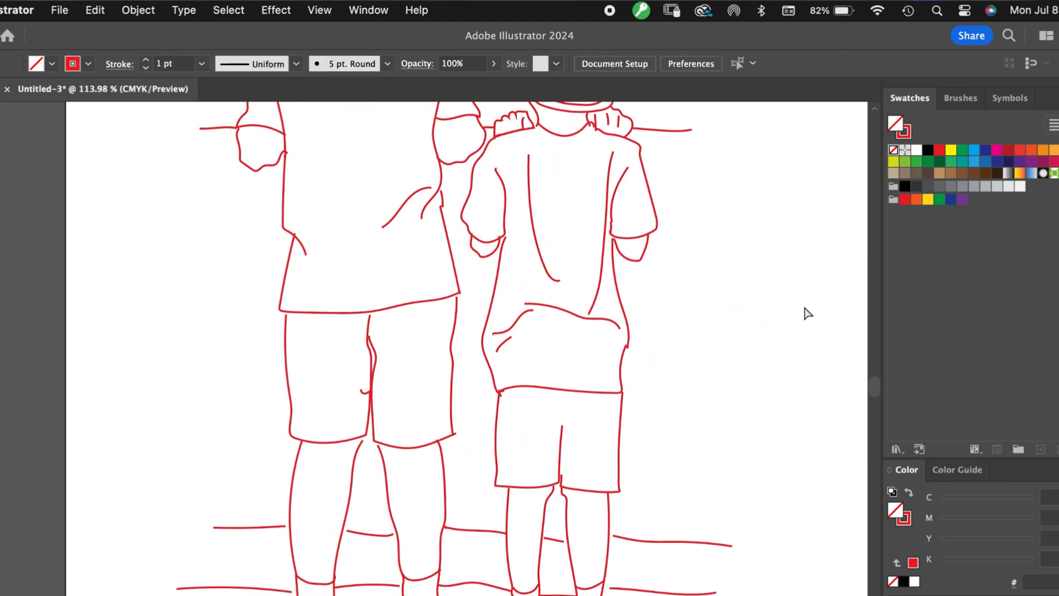
scroll(808, 314, up, 5)
scroll(808, 313, right, 2)
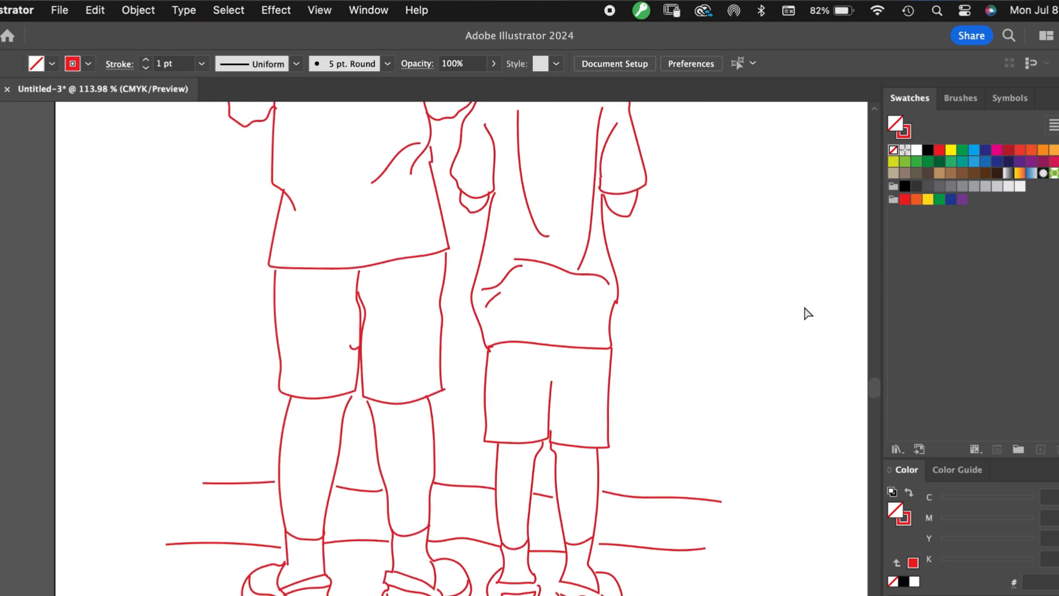
scroll(808, 314, up, 20)
scroll(808, 313, right, 4)
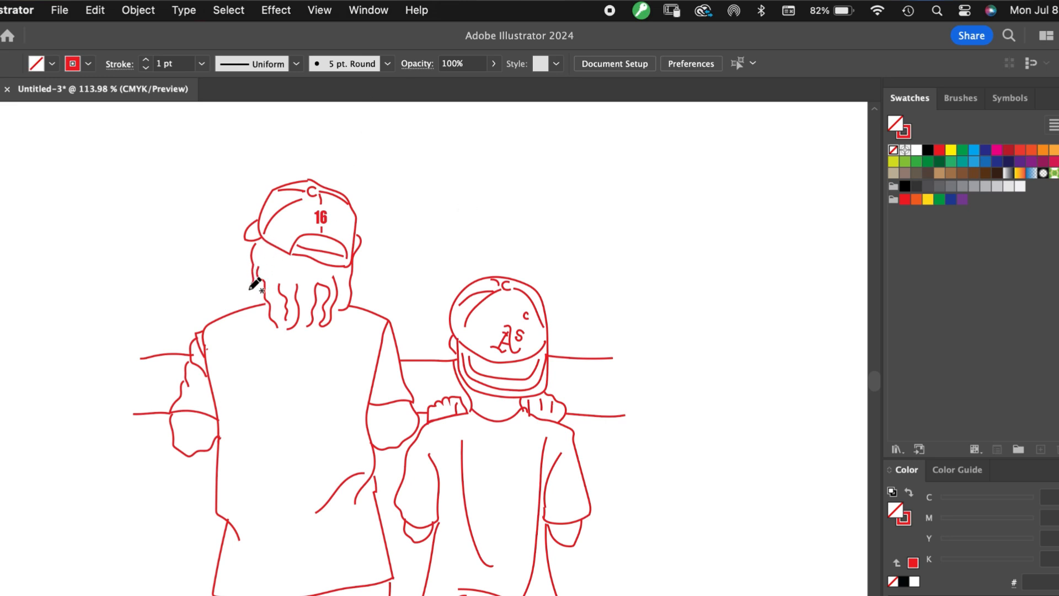
click(248, 264)
mouse_move(261, 284)
mouse_down()
mouse_move(244, 296)
mouse_move(248, 262)
mouse_up()
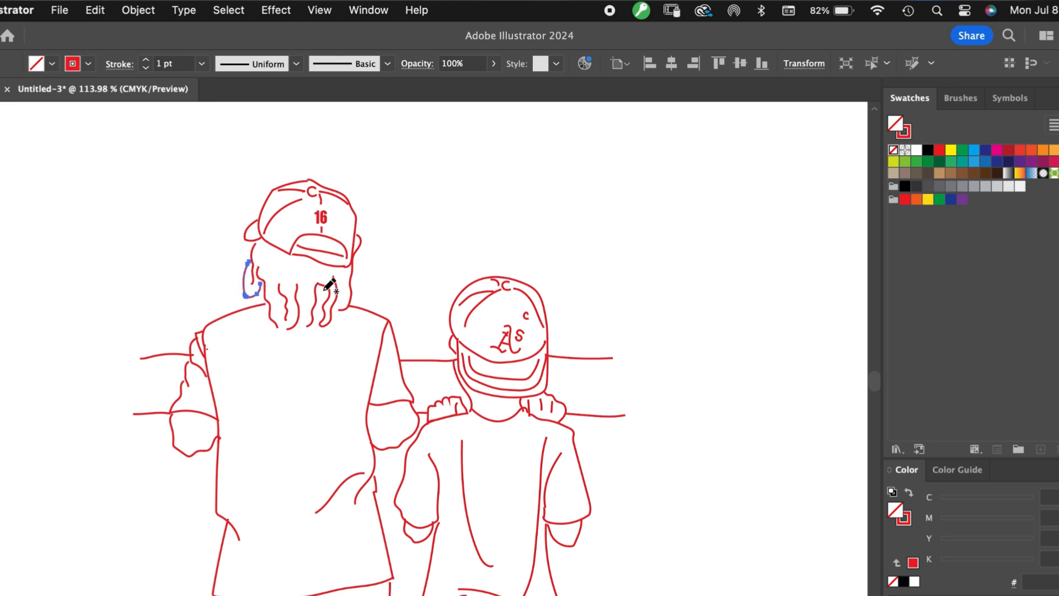
click(33, 148)
click(261, 293)
key(Delete)
click(2, 239)
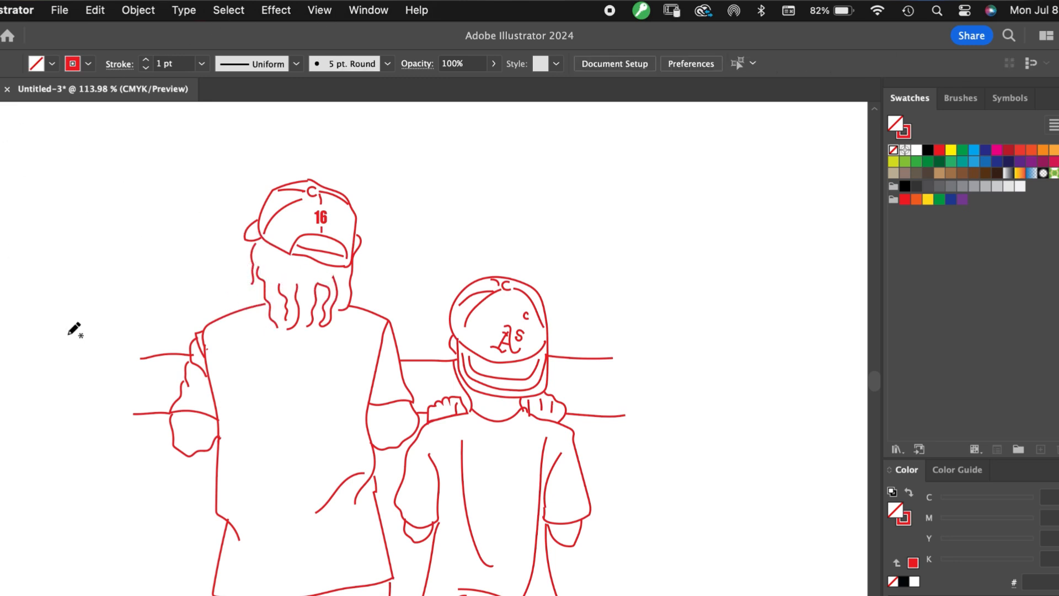
drag(263, 286, 254, 312)
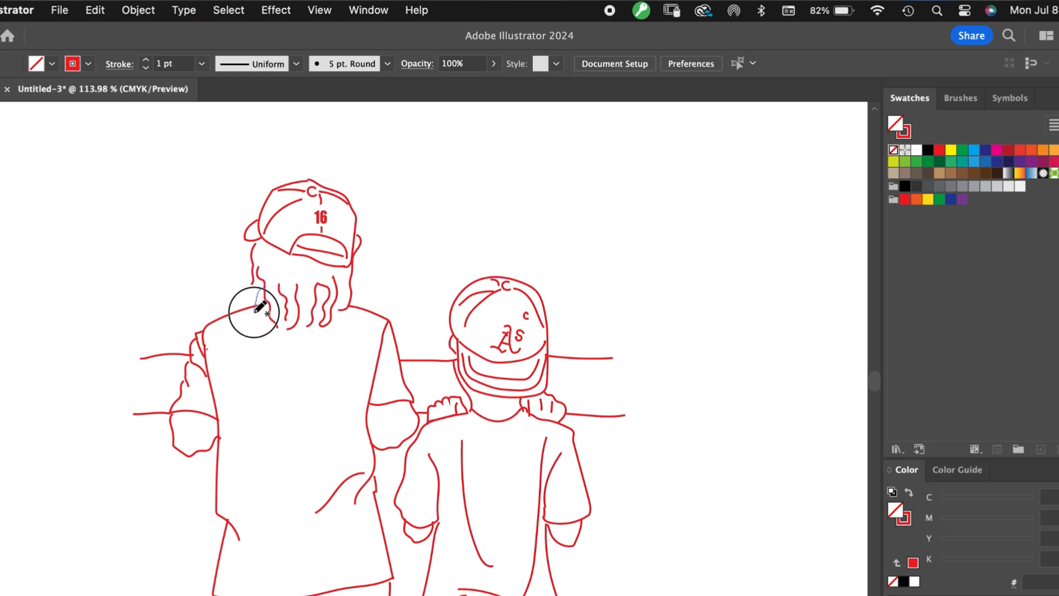
key(Delete)
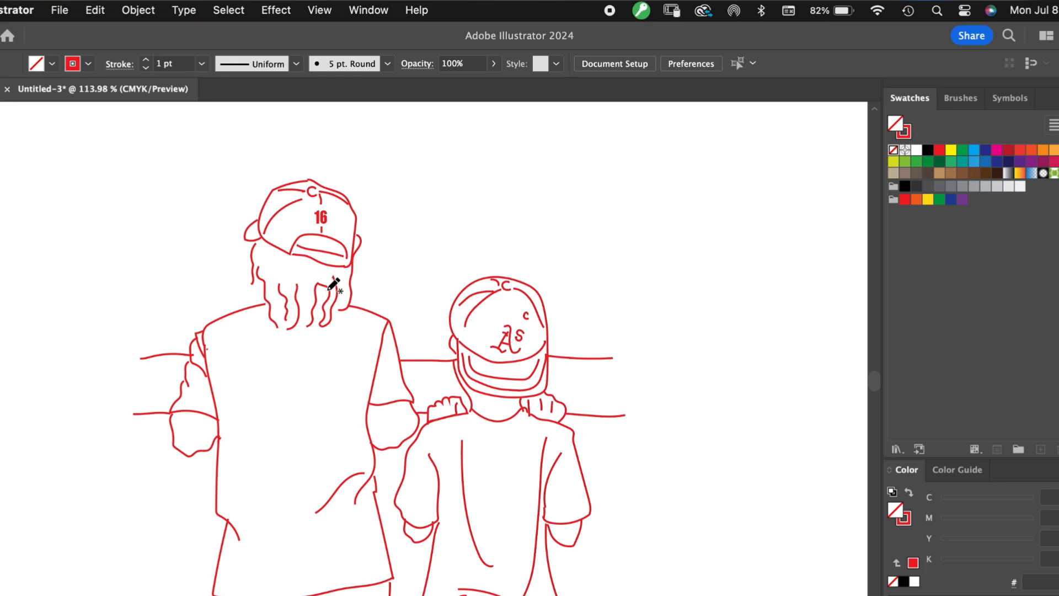
drag(323, 286, 315, 305)
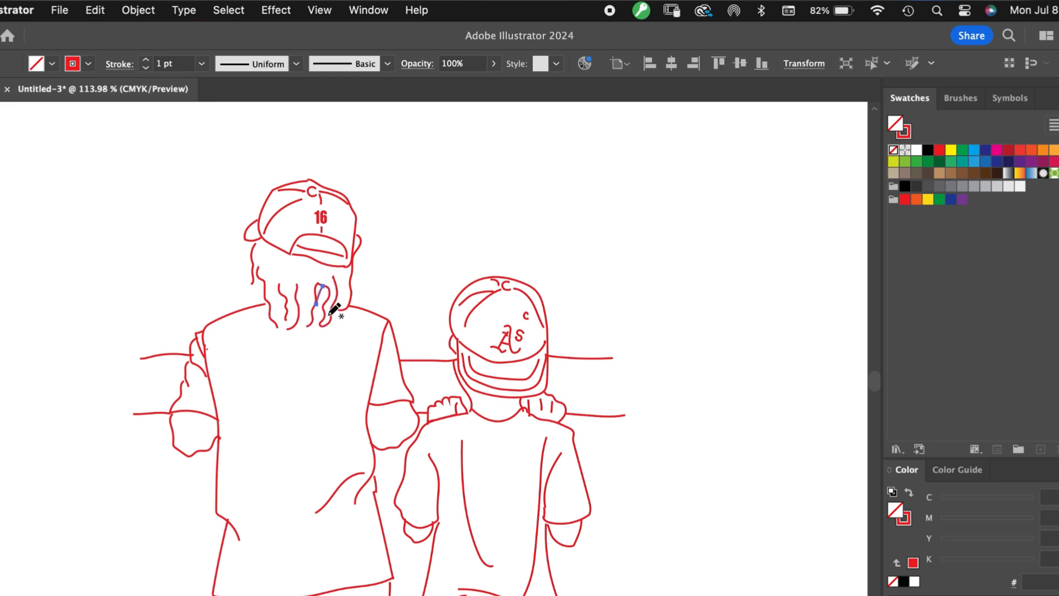
key(Delete)
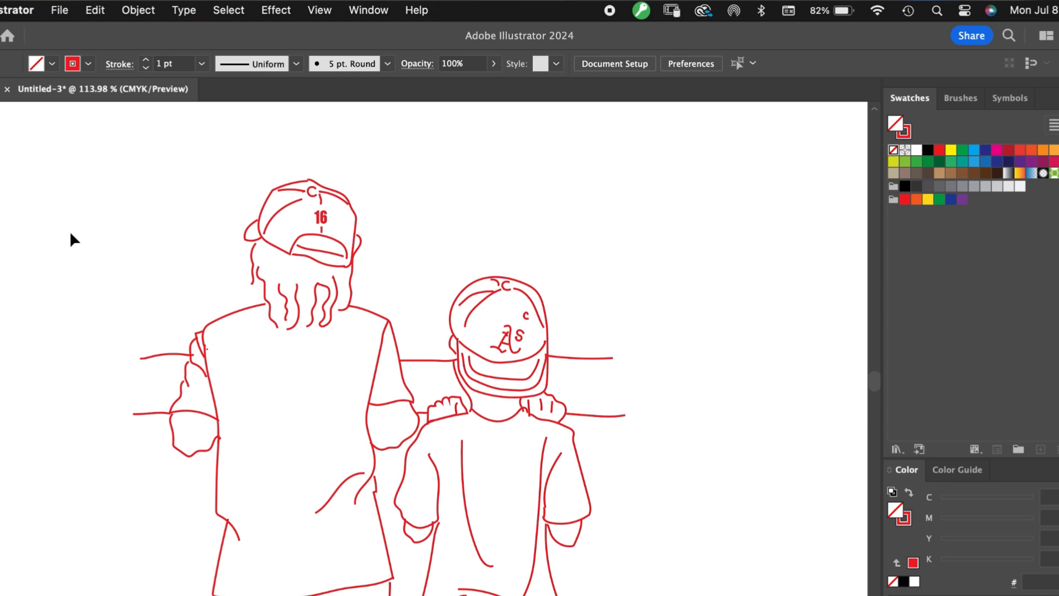
Fit the artboard to the bounds of the line drawing
scroll(70, 247, down, 6)
scroll(70, 255, down, 4)
scroll(70, 256, left, 3)
scroll(60, 221, up, 2)
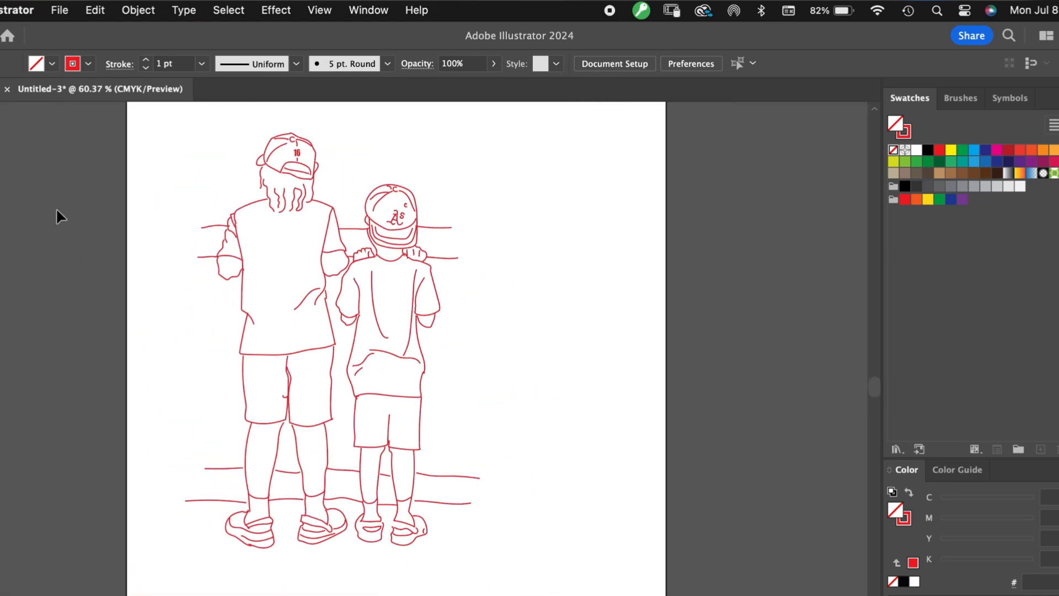
click(127, 10)
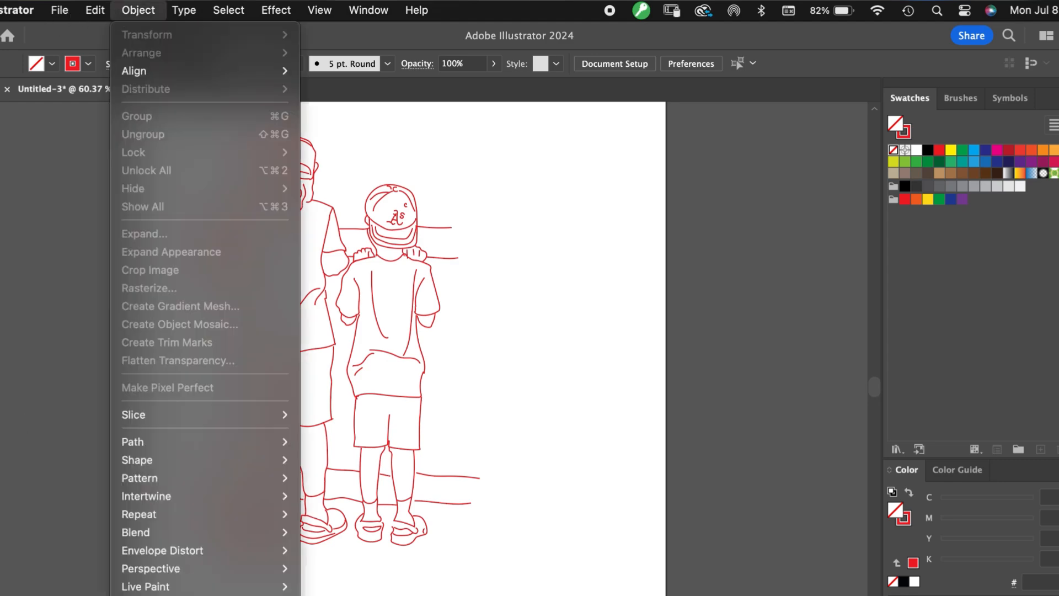
key(Escape)
Save the drawing to the Desktop as B1.ai in Adobe Illustrator format with the default Illustrator options
click(58, 10)
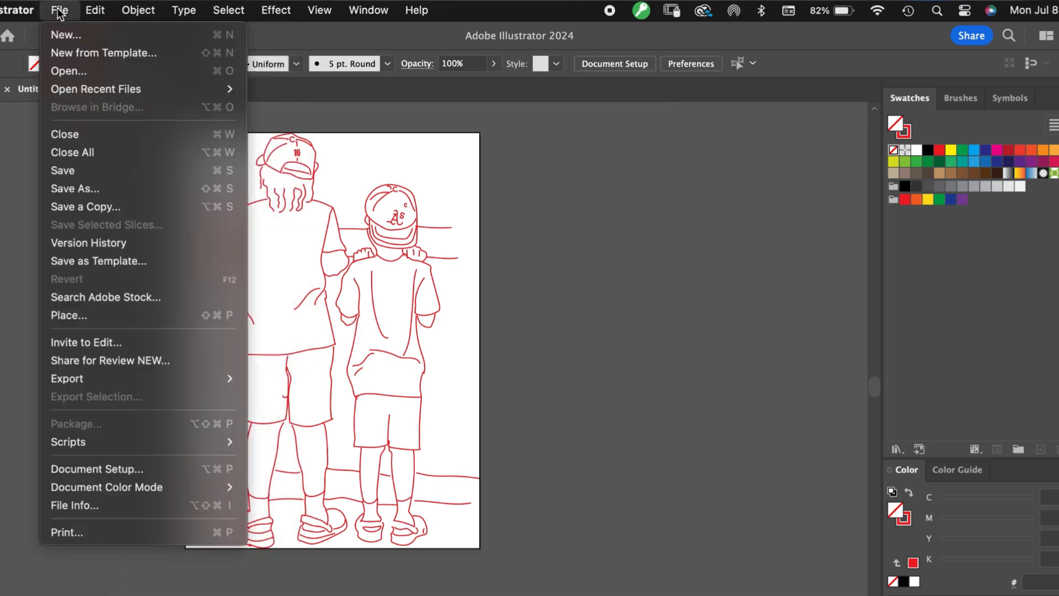
click(75, 188)
click(562, 545)
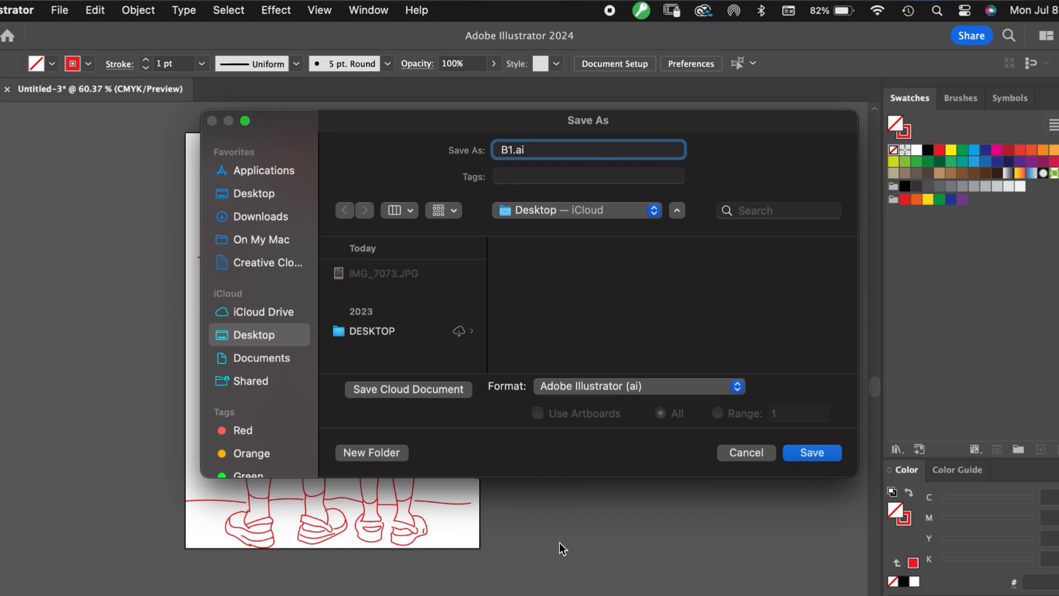
click(806, 453)
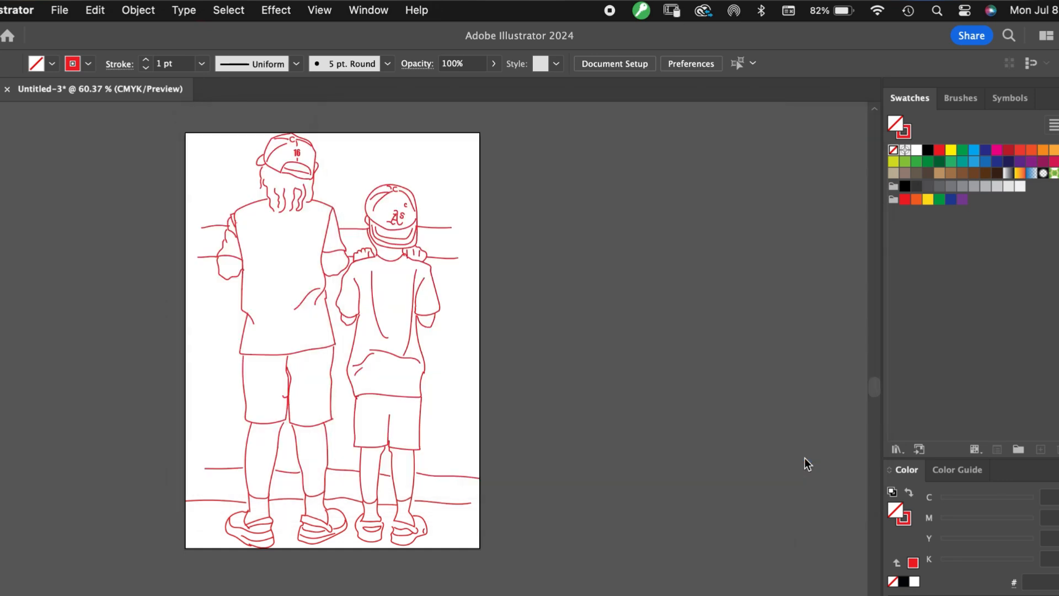
key(Return)
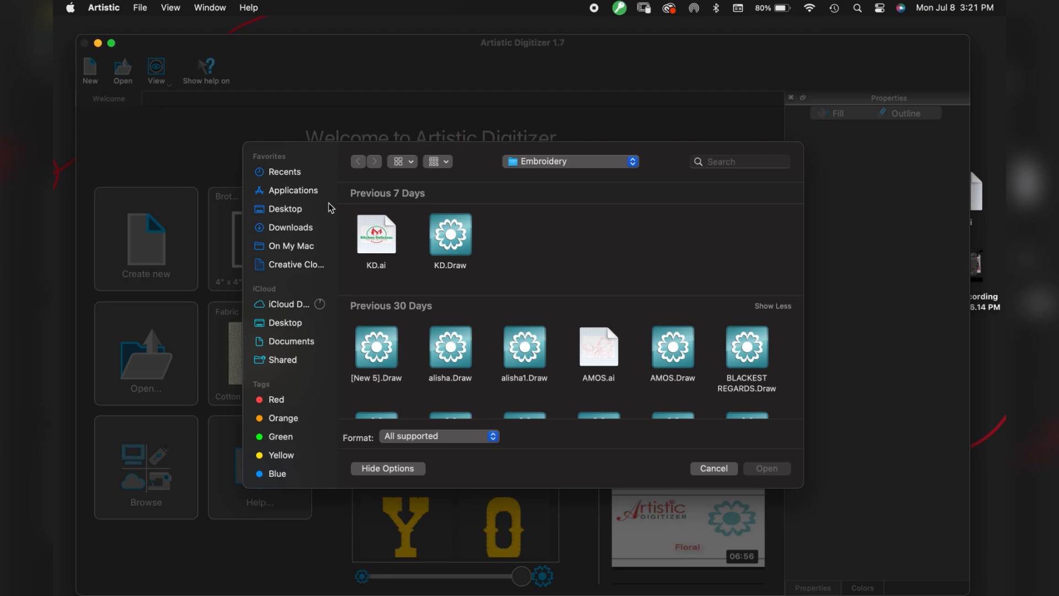
Switch to Artistic Digitizer and open the saved B1.ai line drawing from the Desktop
click(314, 210)
click(378, 237)
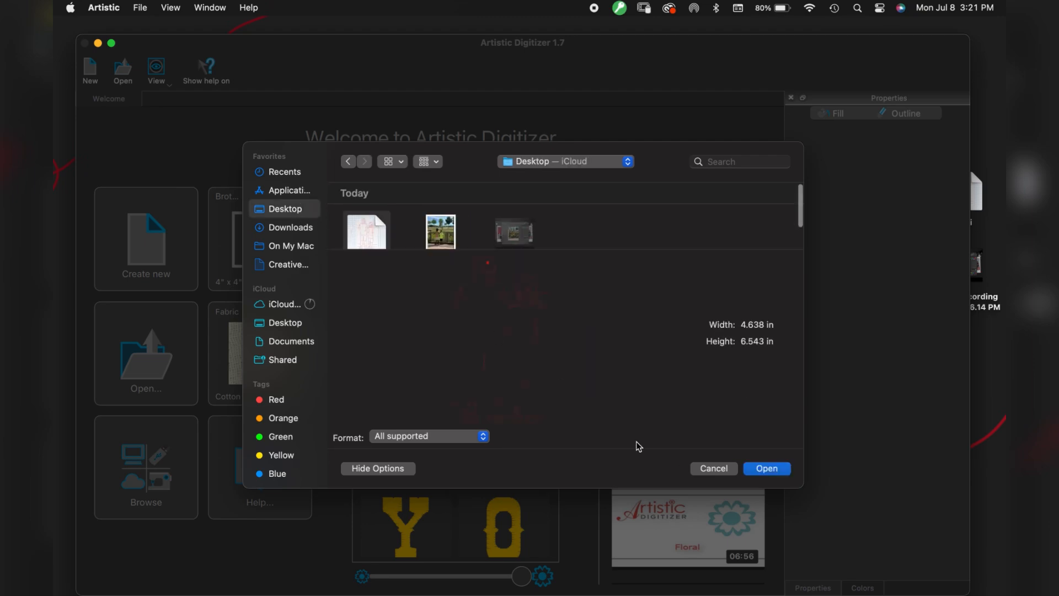
click(777, 472)
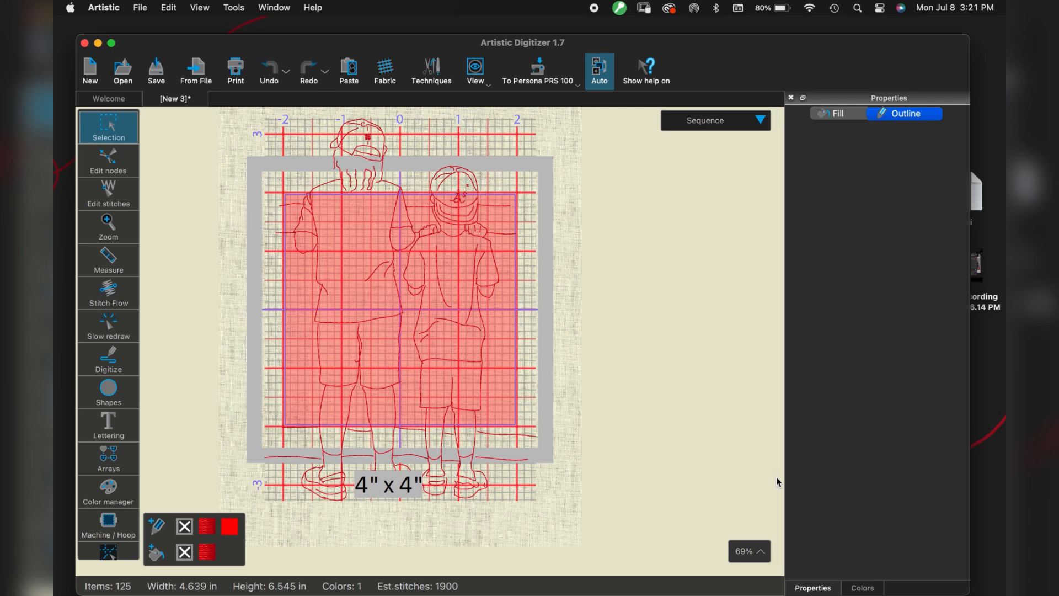
Change the hoop for the Brother Persona PRS 100 to 8" x 8"
click(112, 531)
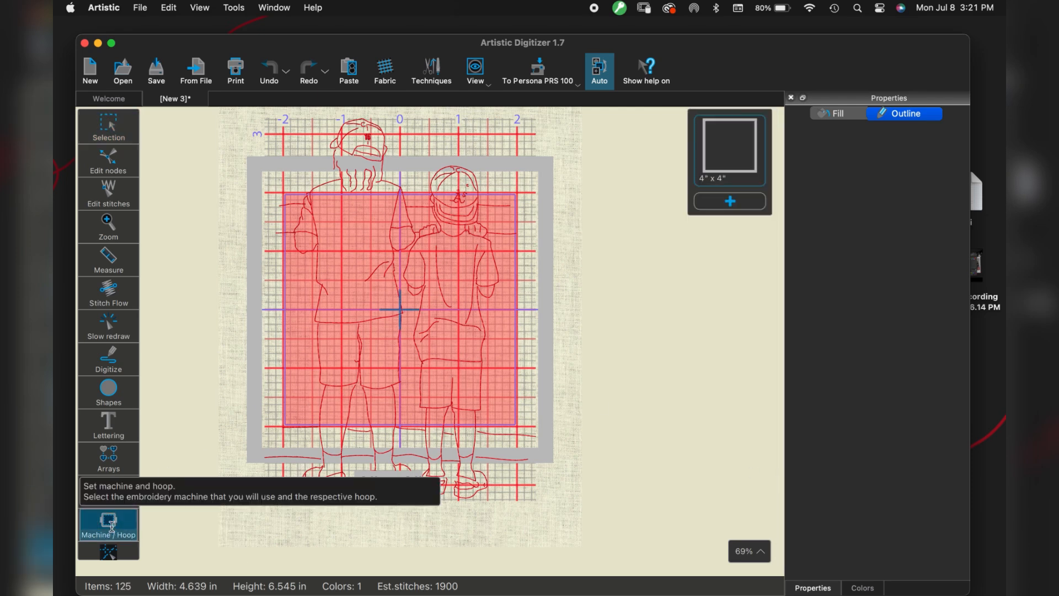
click(731, 149)
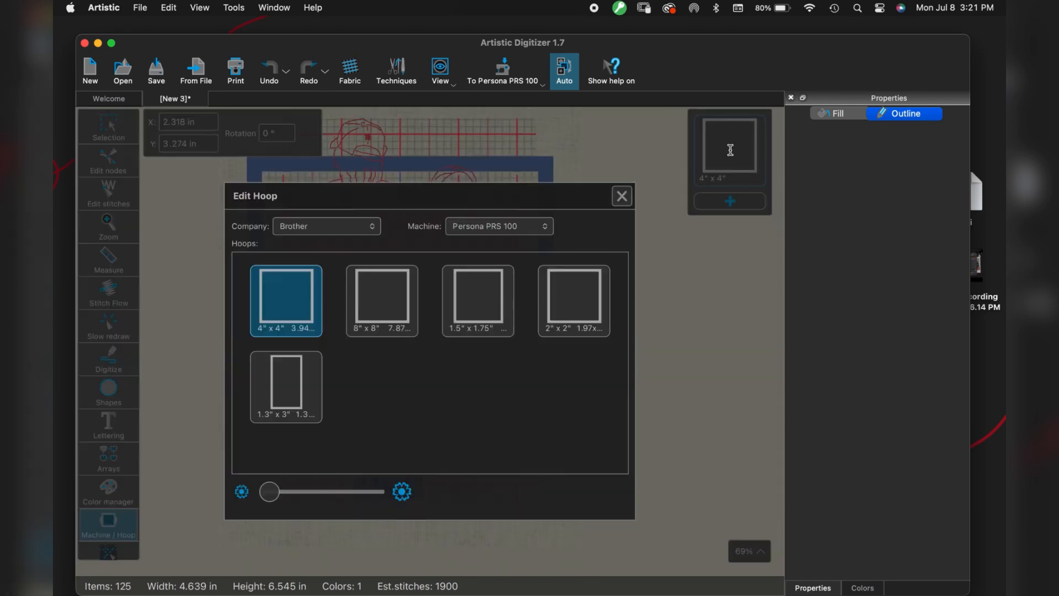
click(406, 296)
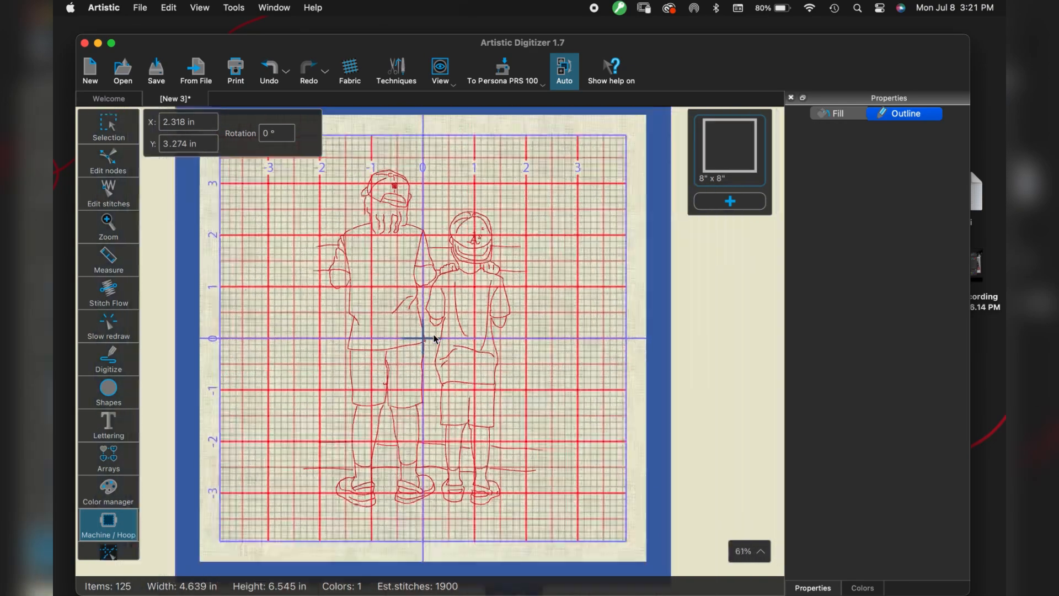
scroll(435, 338, up, 1)
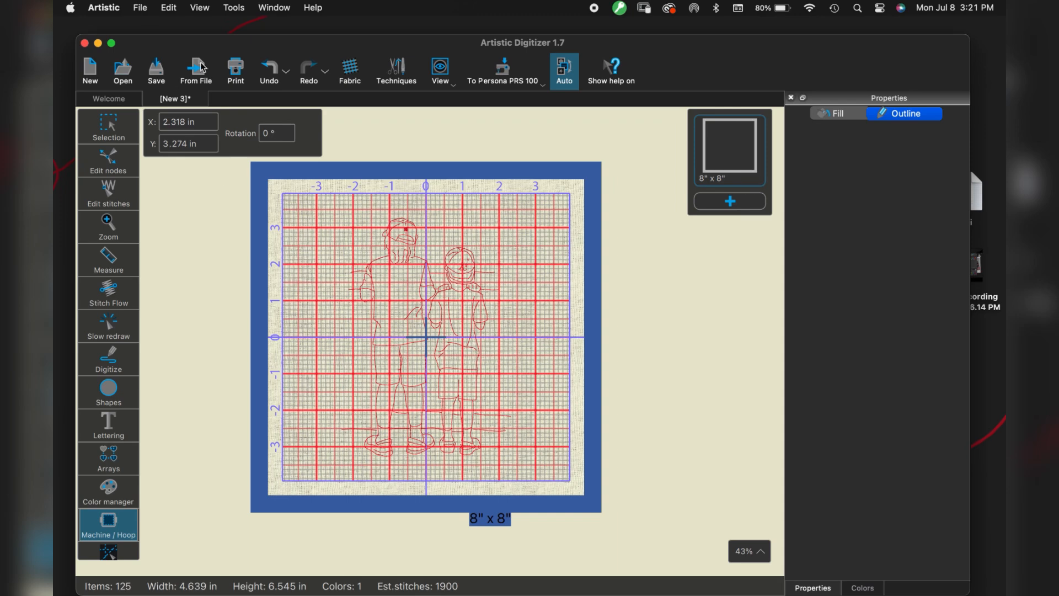
Hide the grid in the hoop area
click(169, 8)
mouse_move(198, 8)
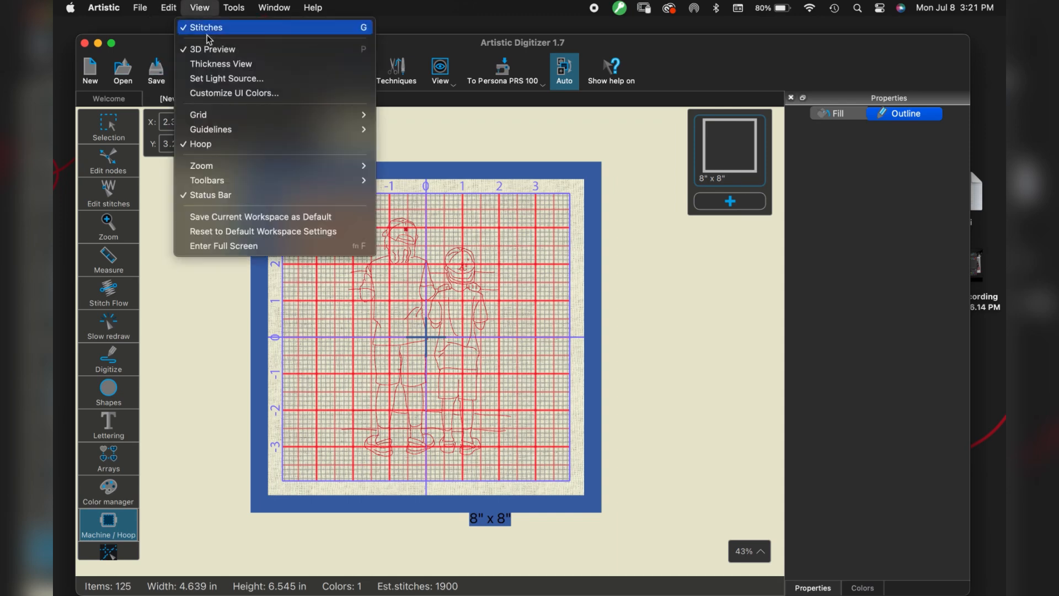
mouse_move(227, 119)
click(425, 115)
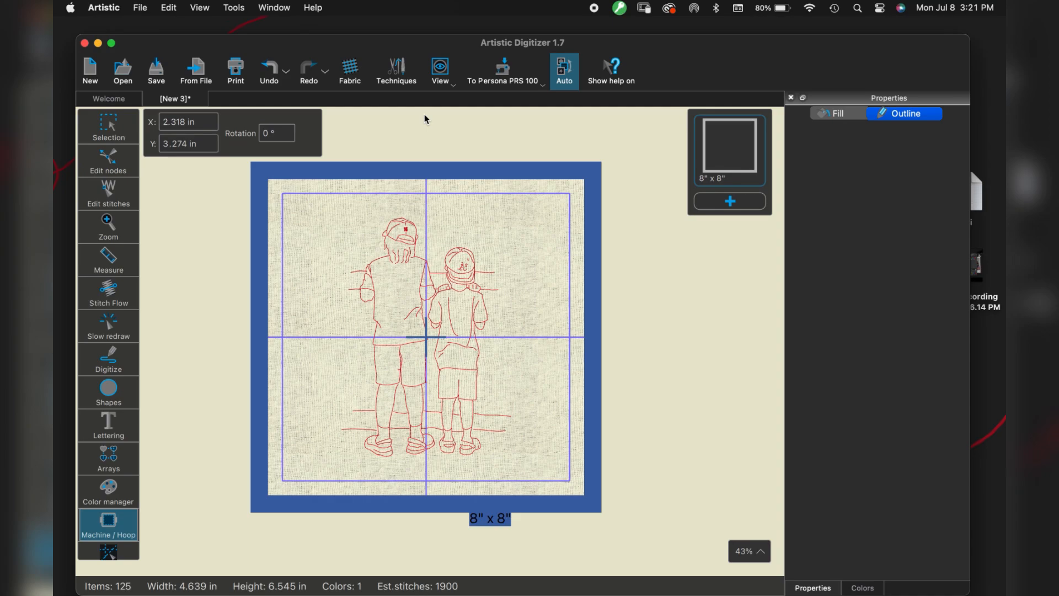
Examine the stitched lines of both children up close, especially the taller child's cap number and hair
scroll(425, 114, up, 5)
scroll(343, 333, down, 3)
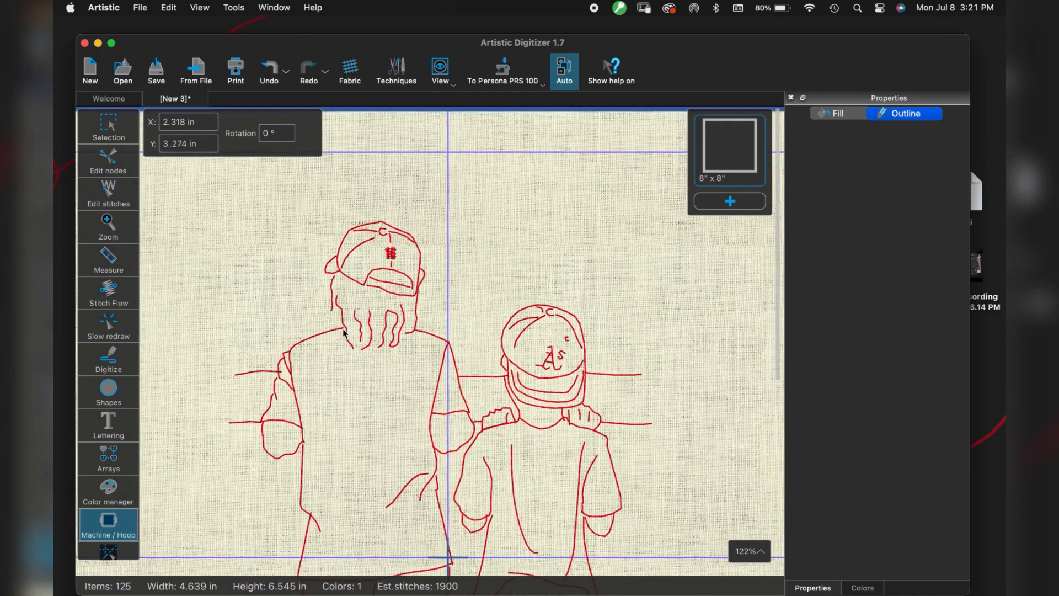
scroll(343, 333, up, 4)
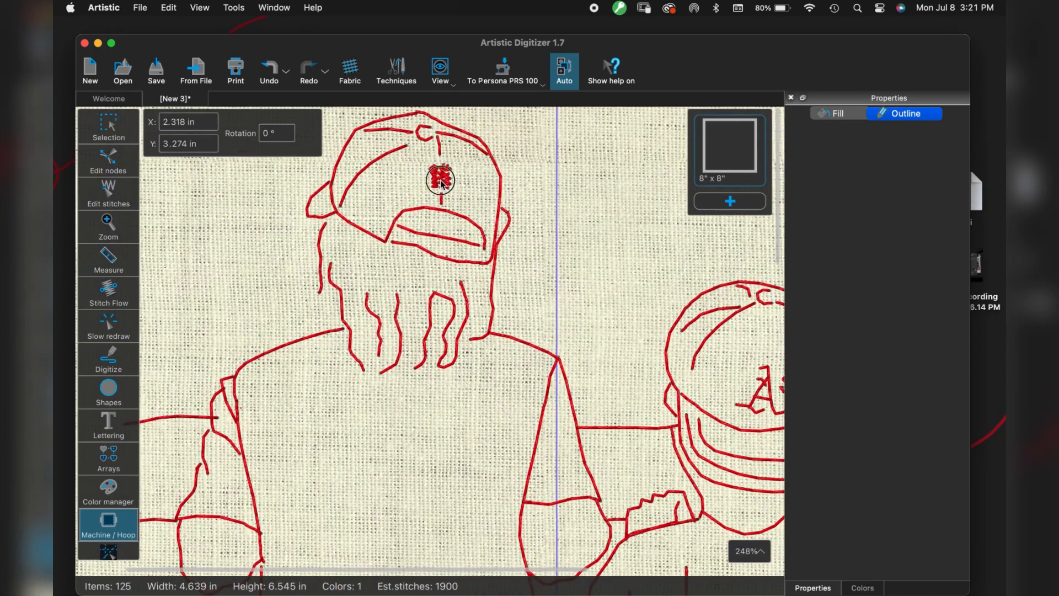
scroll(470, 225, up, 2)
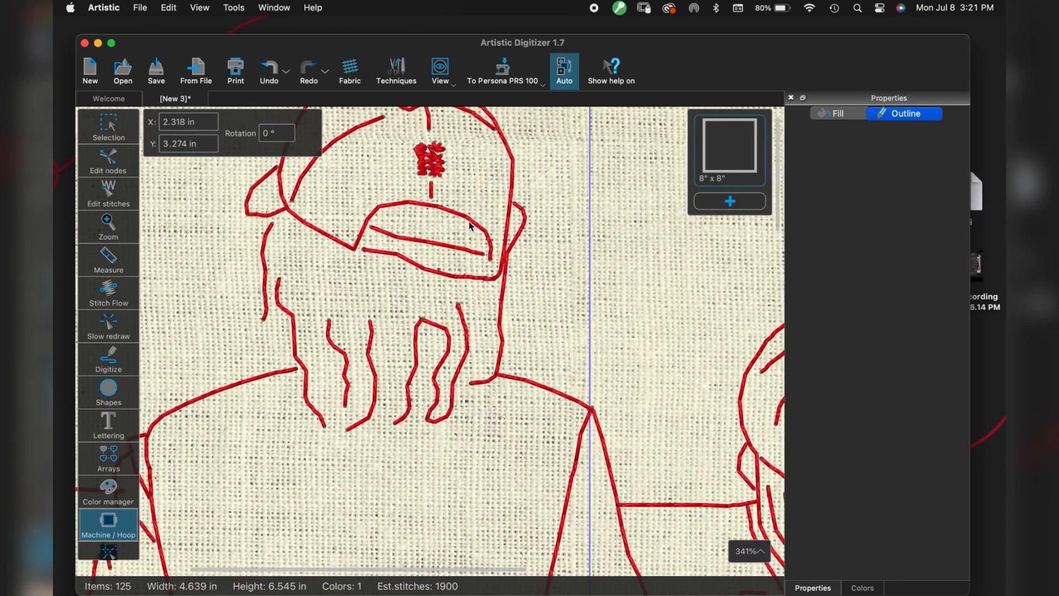
scroll(470, 226, up, 3)
scroll(435, 375, down, 8)
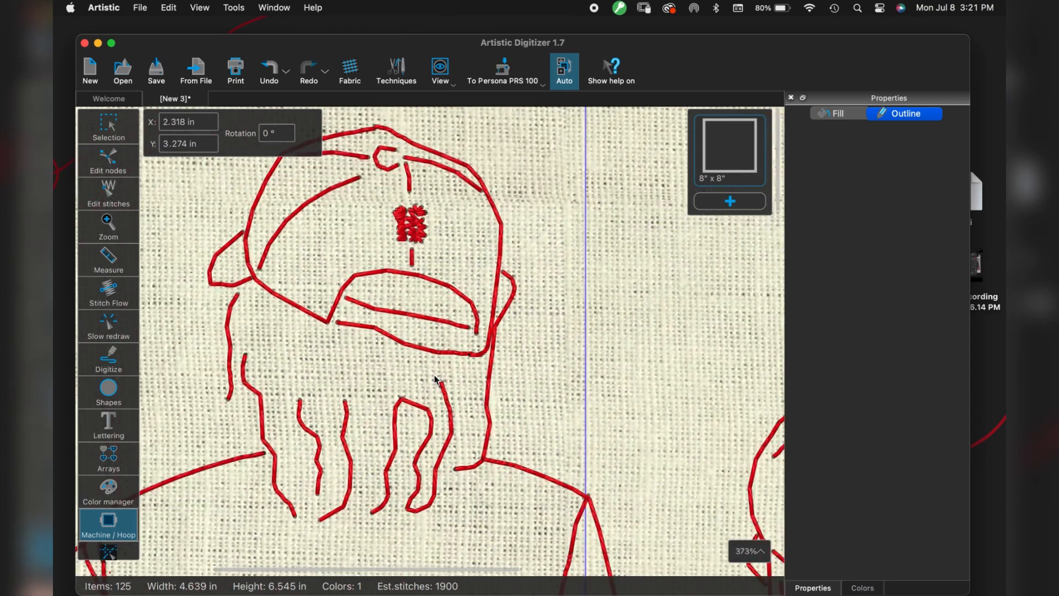
scroll(434, 375, down, 3)
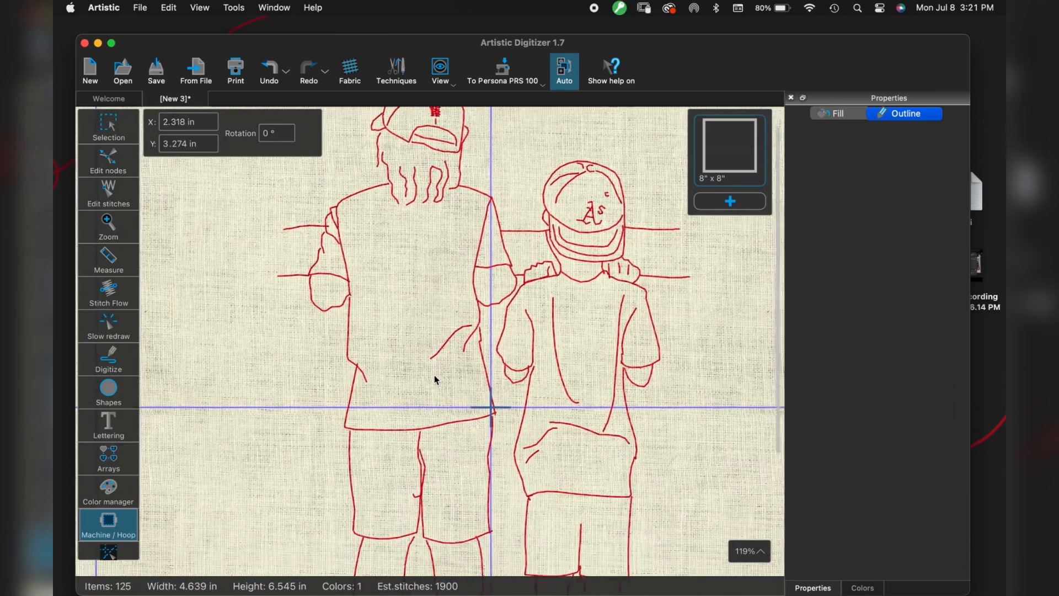
scroll(435, 376, down, 4)
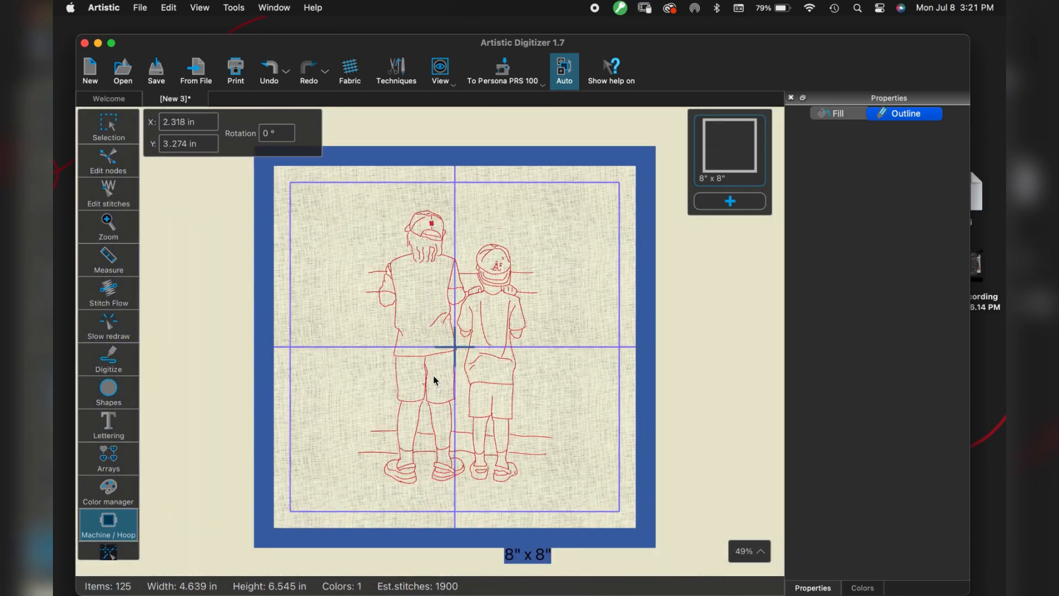
Select the line drawing of both children and set its outline stitch type to Satin serial
click(118, 132)
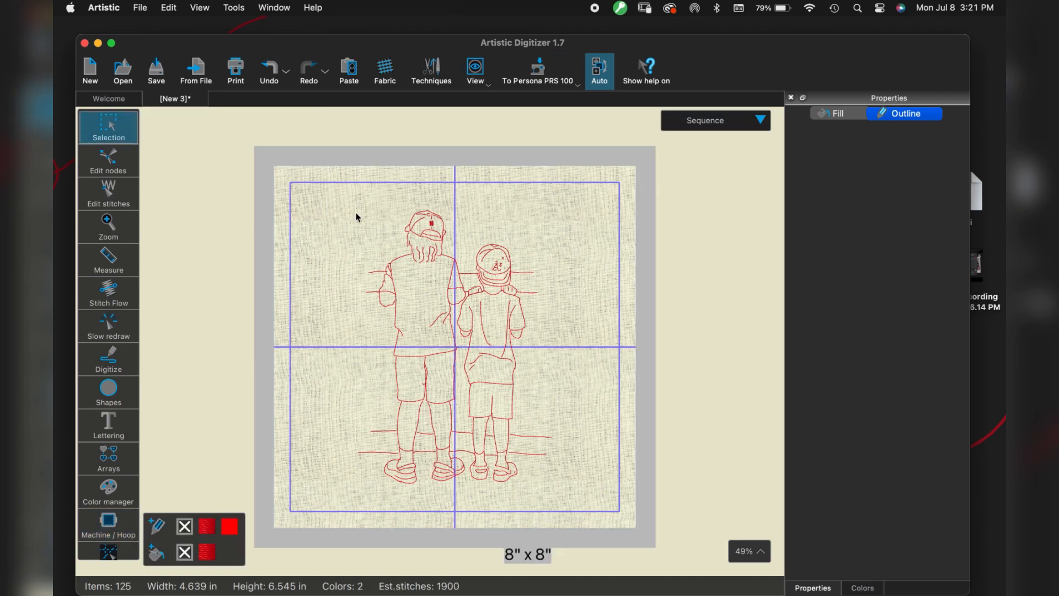
drag(359, 220, 584, 502)
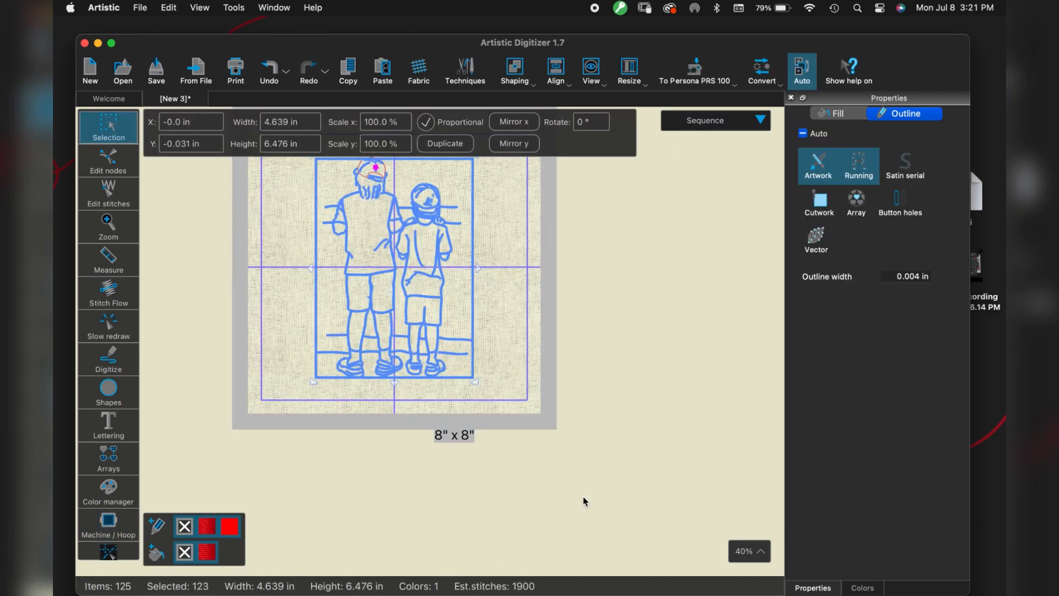
scroll(655, 415, up, 3)
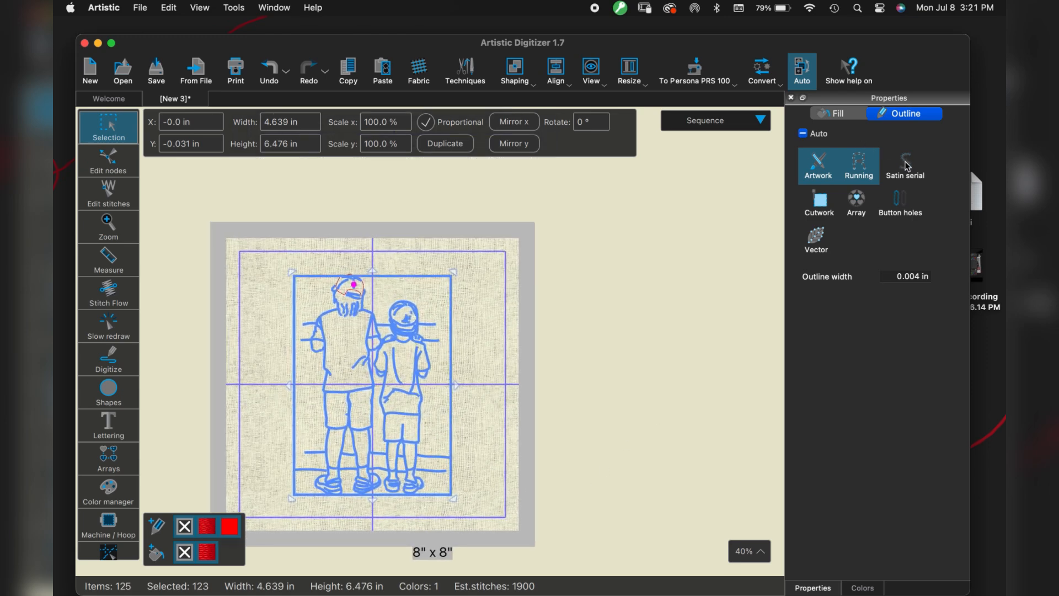
click(906, 166)
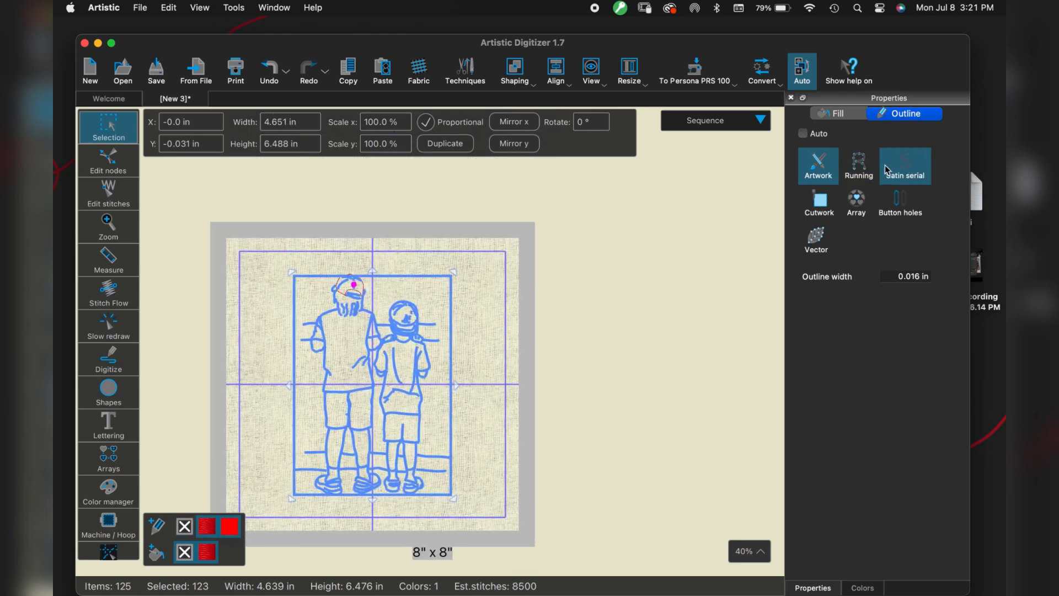
click(609, 374)
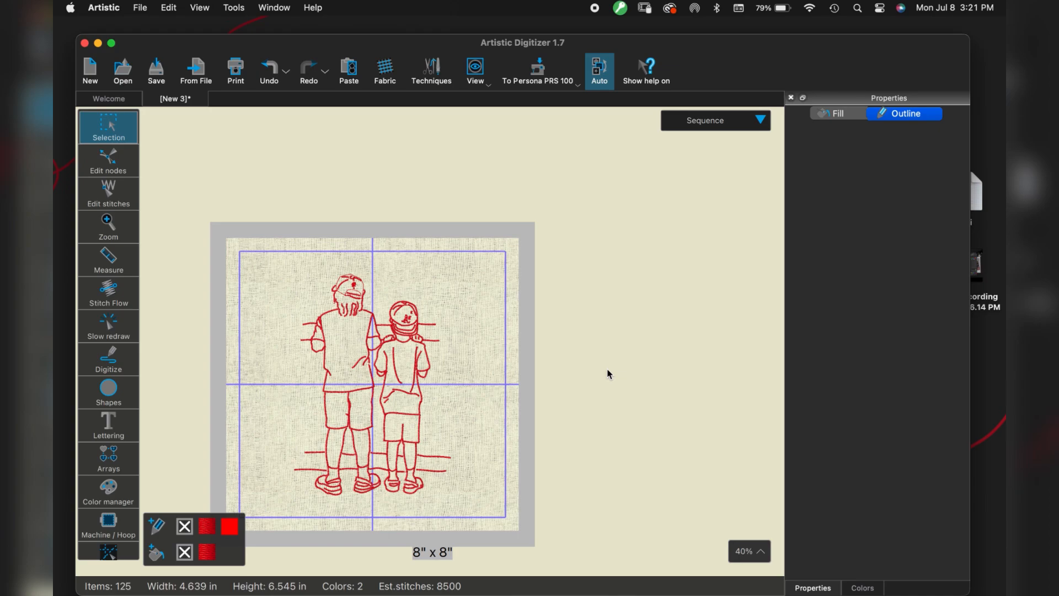
Set the outline stitch type of the two remaining thin outline pieces on the taller child's cap to Satin serial
scroll(317, 333, up, 3)
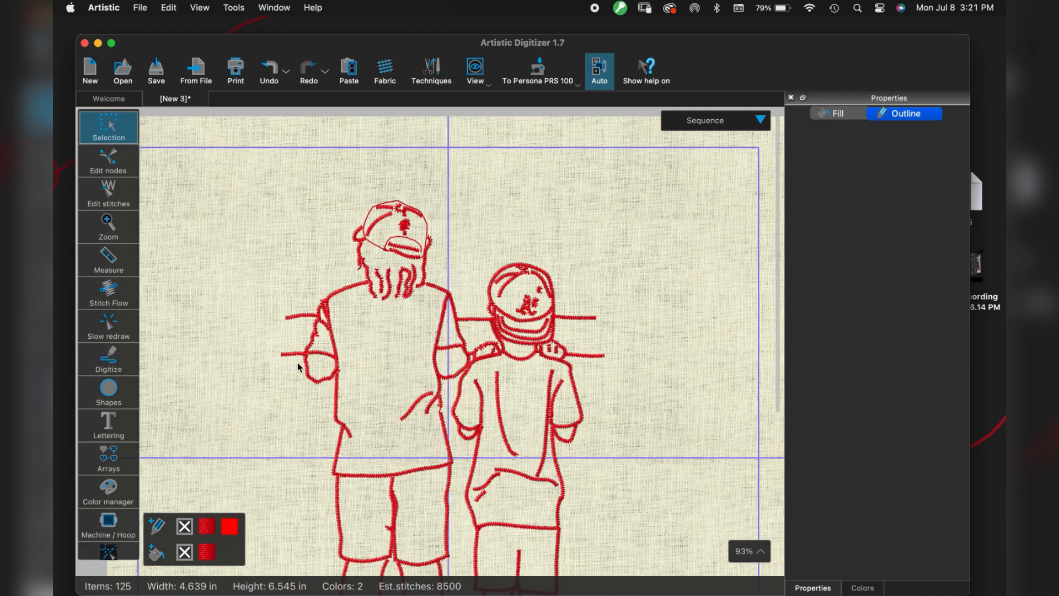
scroll(298, 366, up, 5)
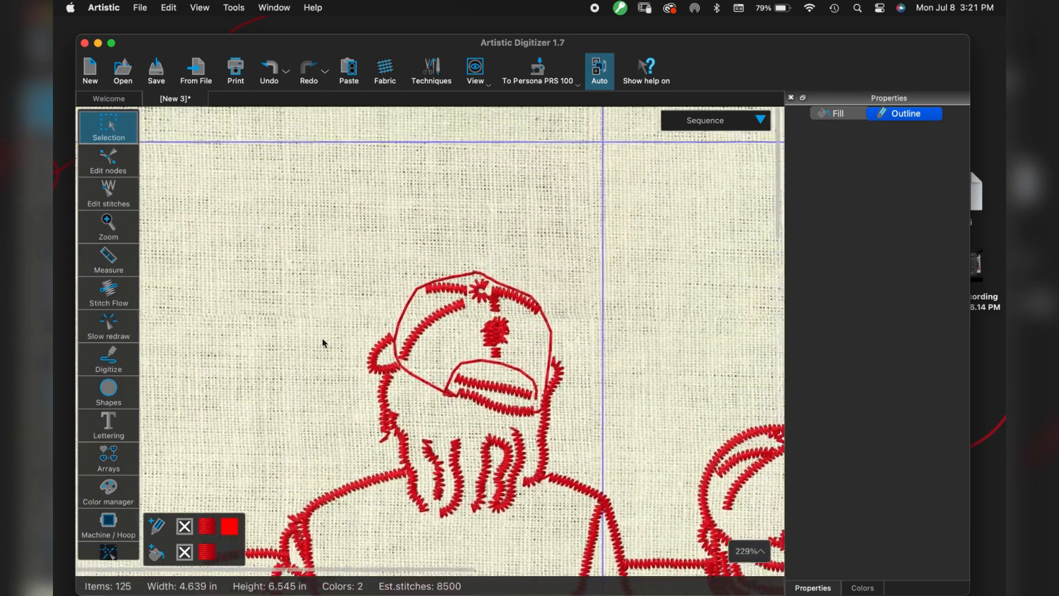
click(400, 310)
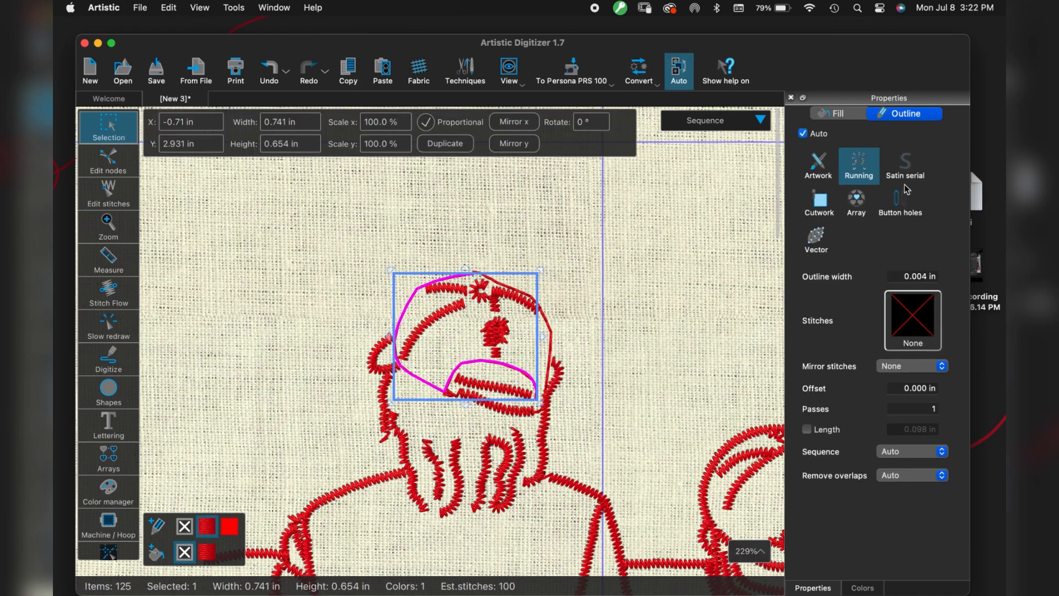
click(906, 171)
click(665, 337)
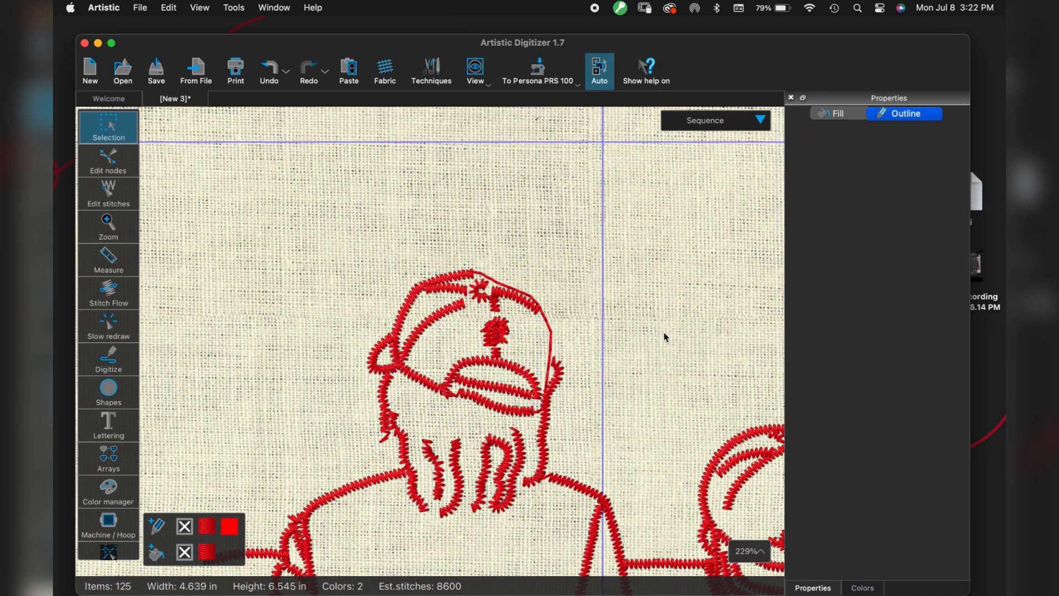
click(550, 343)
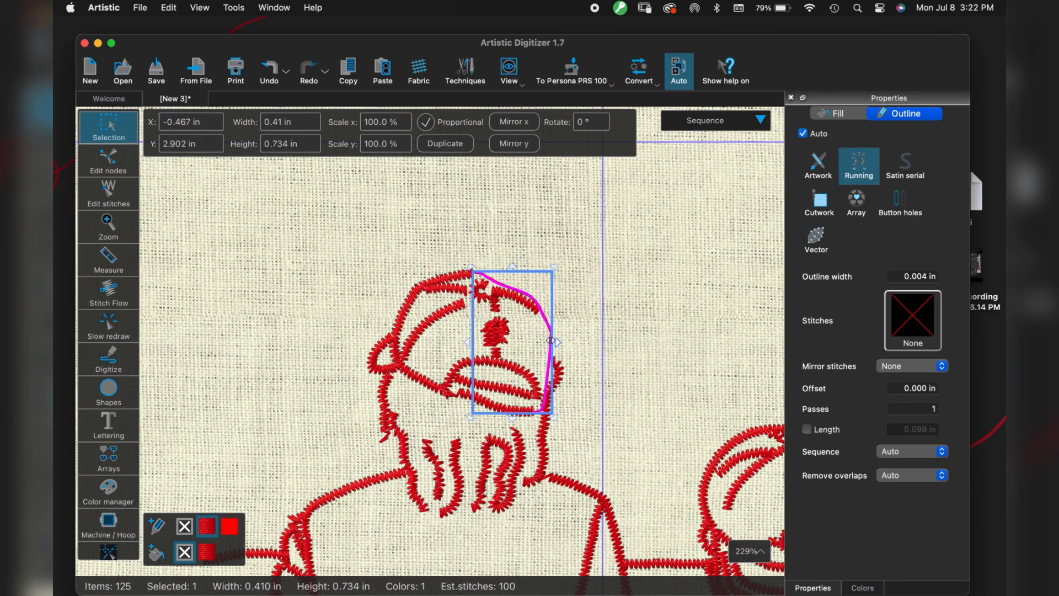
click(899, 164)
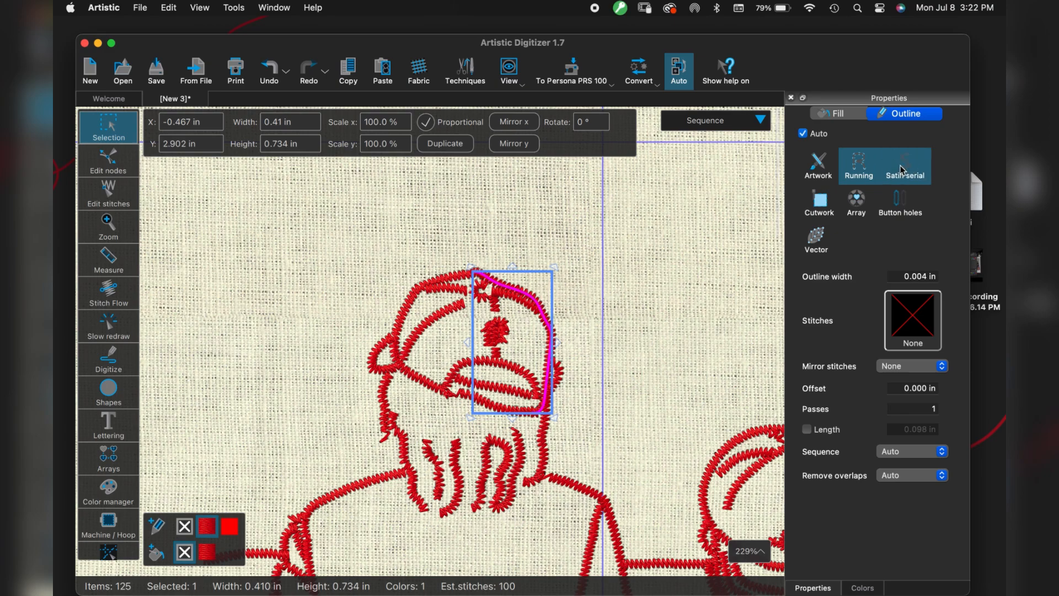
click(739, 289)
Delete the small stray line beside the slanted shirt crease at the shorter child's waist
scroll(739, 289, down, 6)
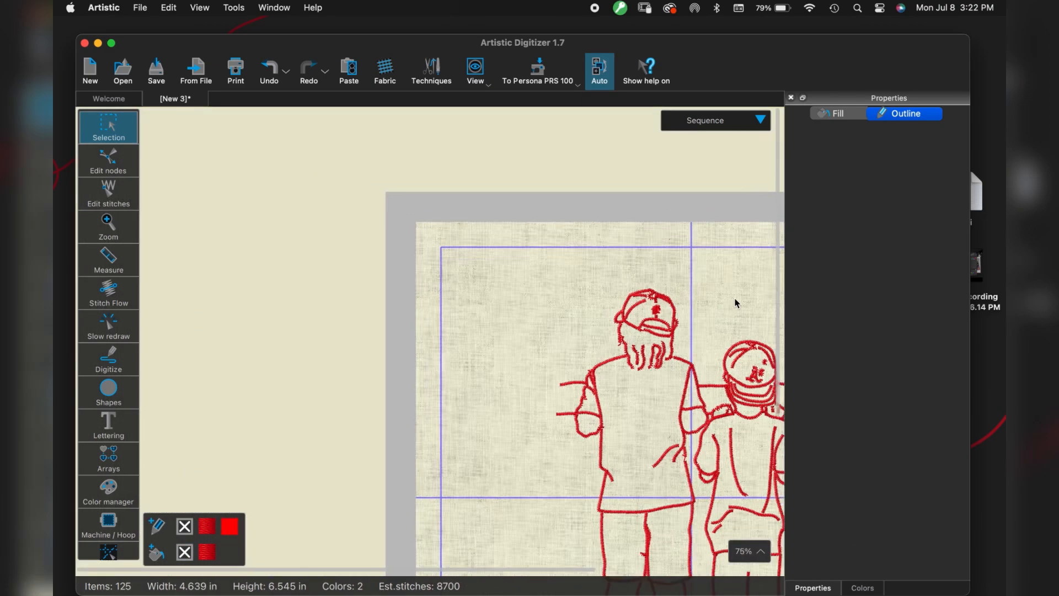
scroll(736, 302, down, 3)
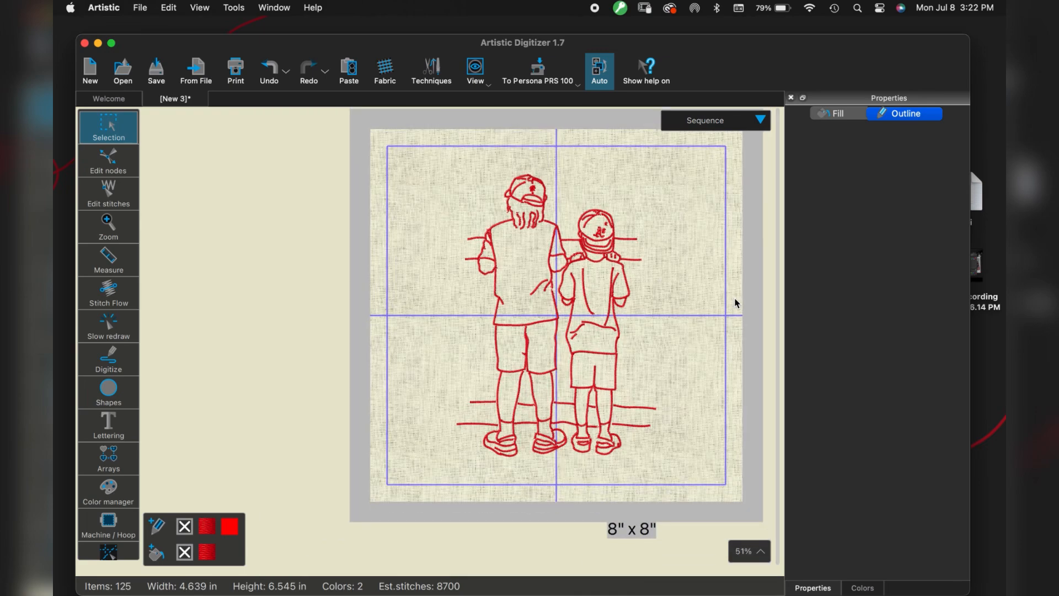
click(577, 340)
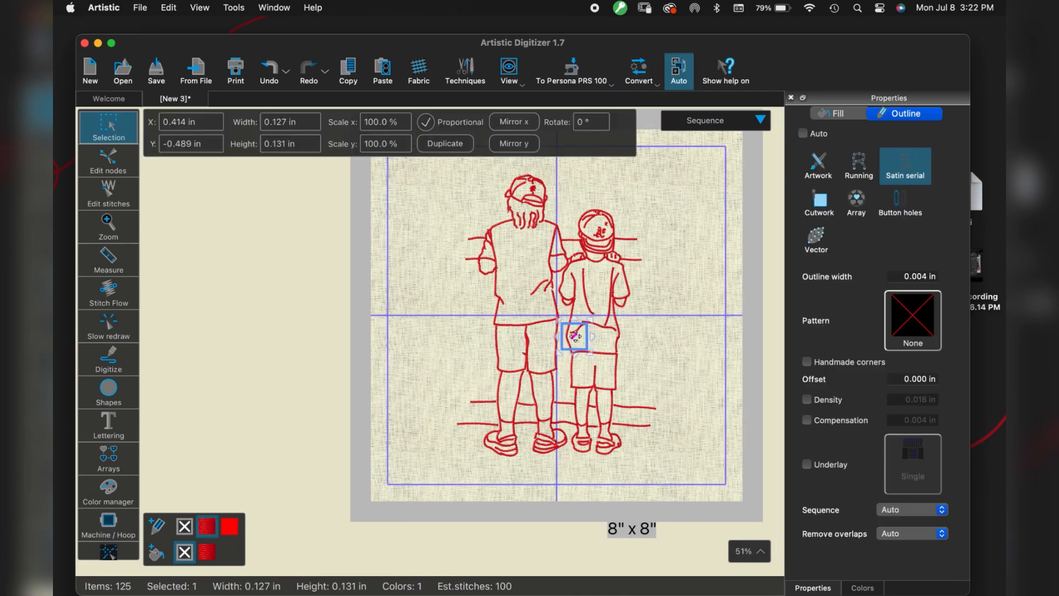
key(Delete)
Try to delete the remaining slanted crease line at the shorter child's waist, and undo that deletion
click(576, 331)
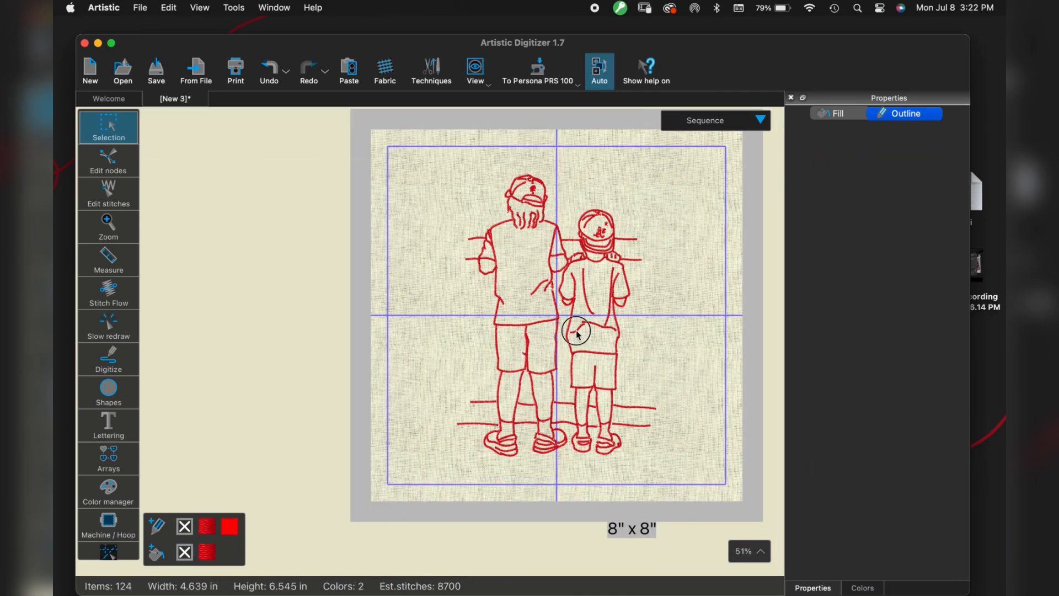
click(578, 342)
click(576, 336)
click(577, 339)
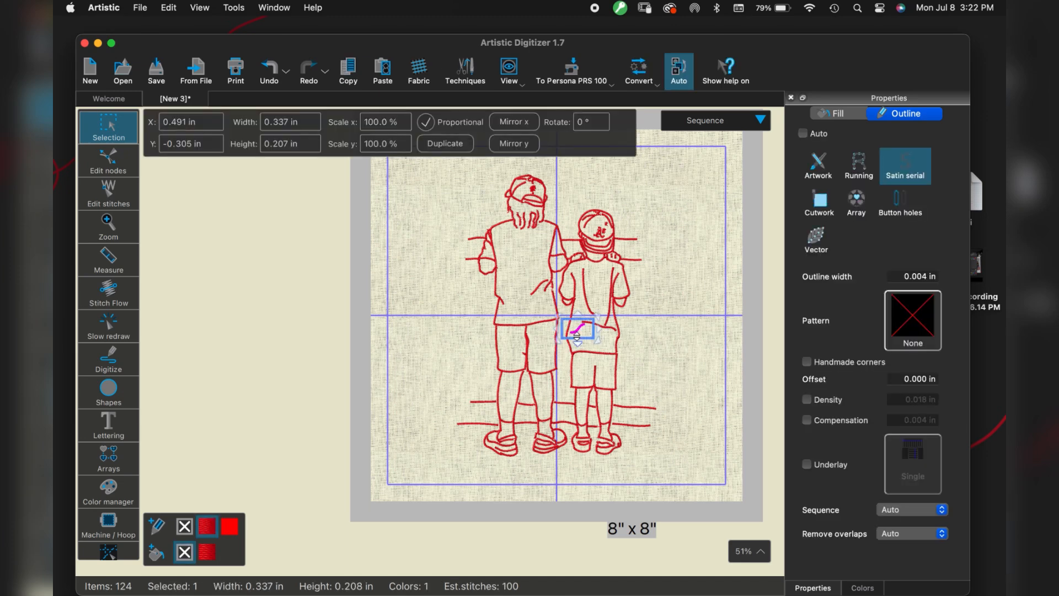
key(Delete)
click(681, 356)
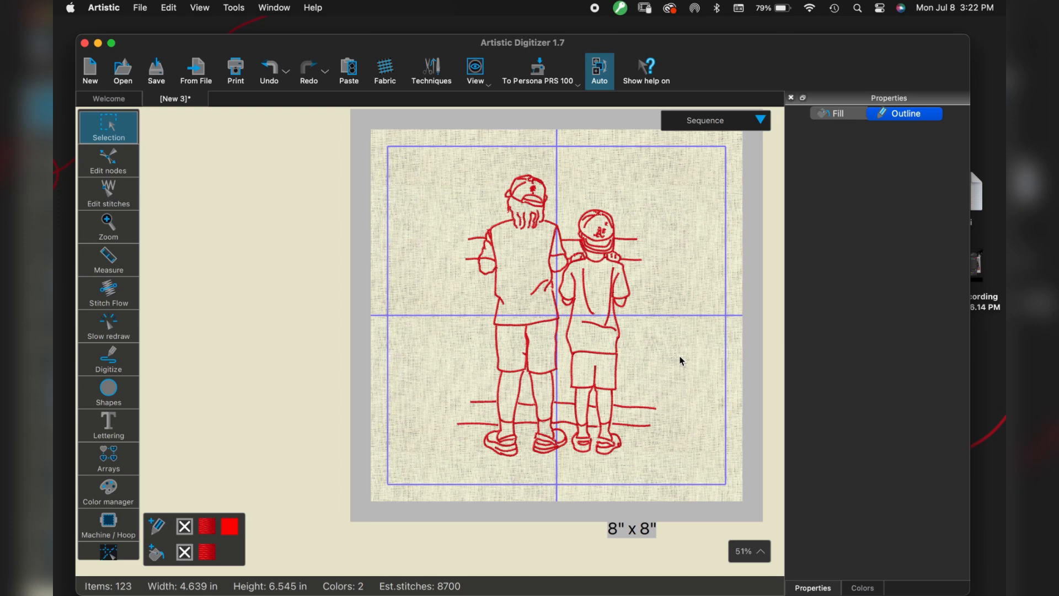
key(super+z)
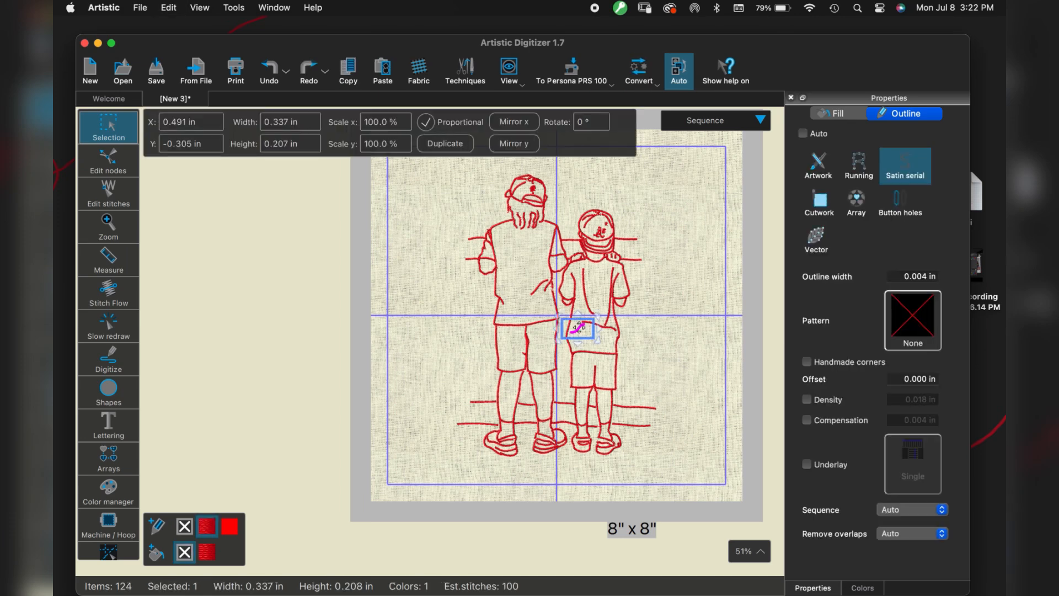
Move the slanted crease and the wavy crease on the shorter child's shirt down to just above the shirt hem
drag(577, 328, 576, 337)
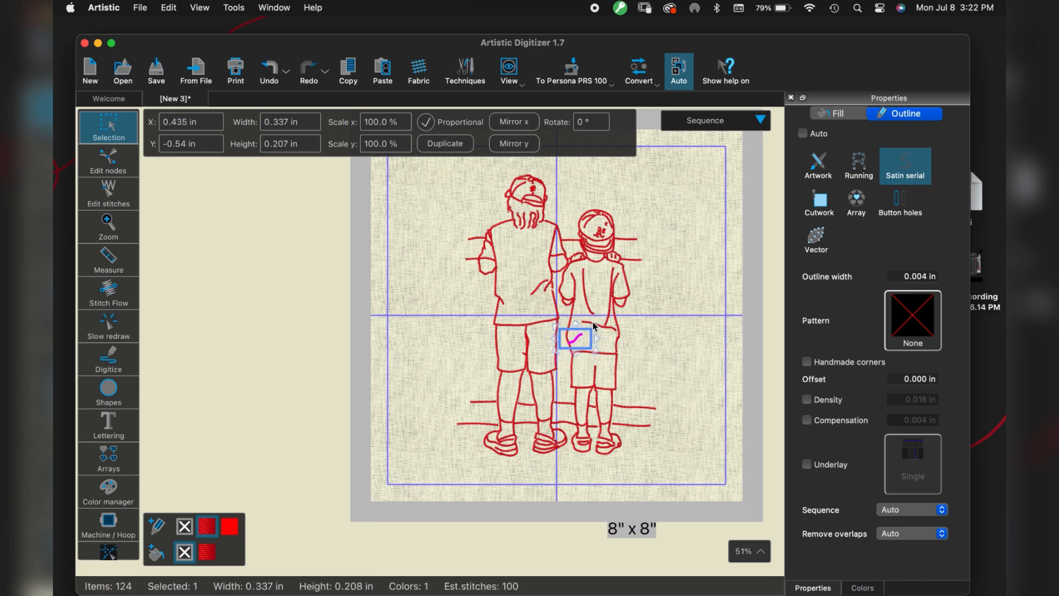
click(594, 346)
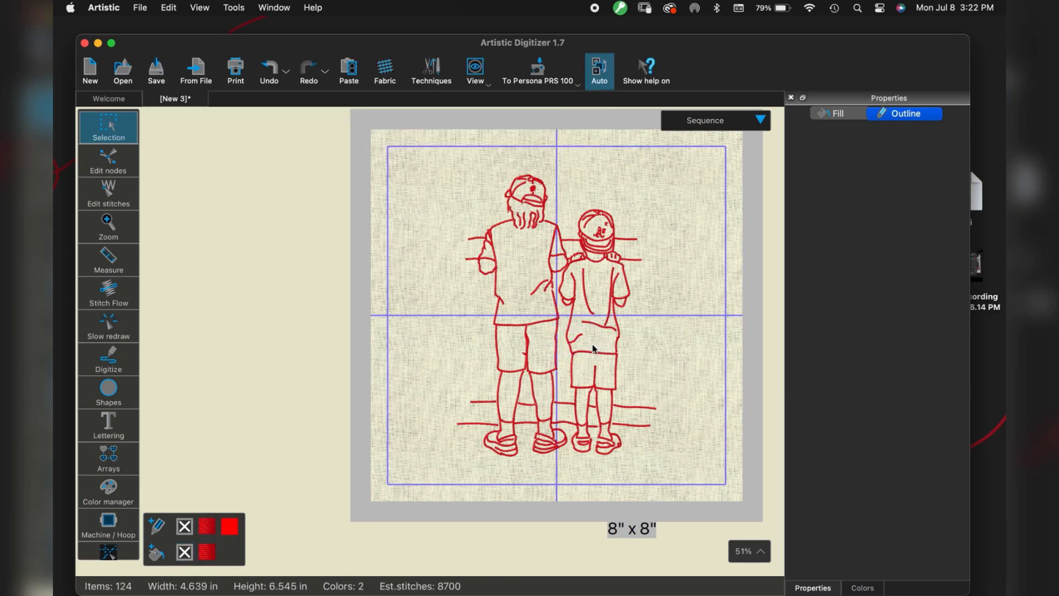
click(616, 333)
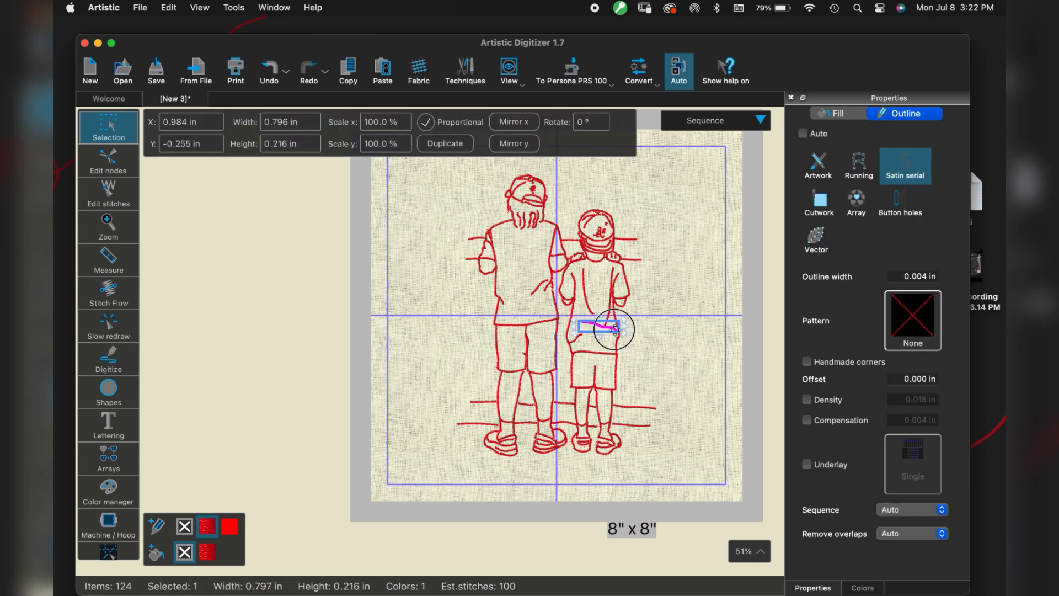
drag(599, 326, 601, 340)
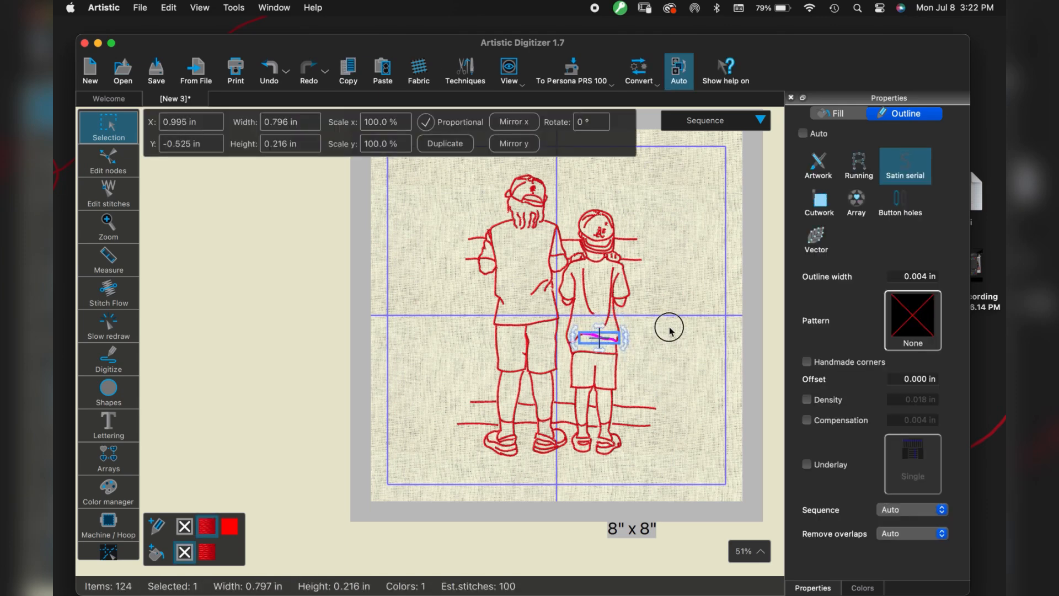
click(672, 332)
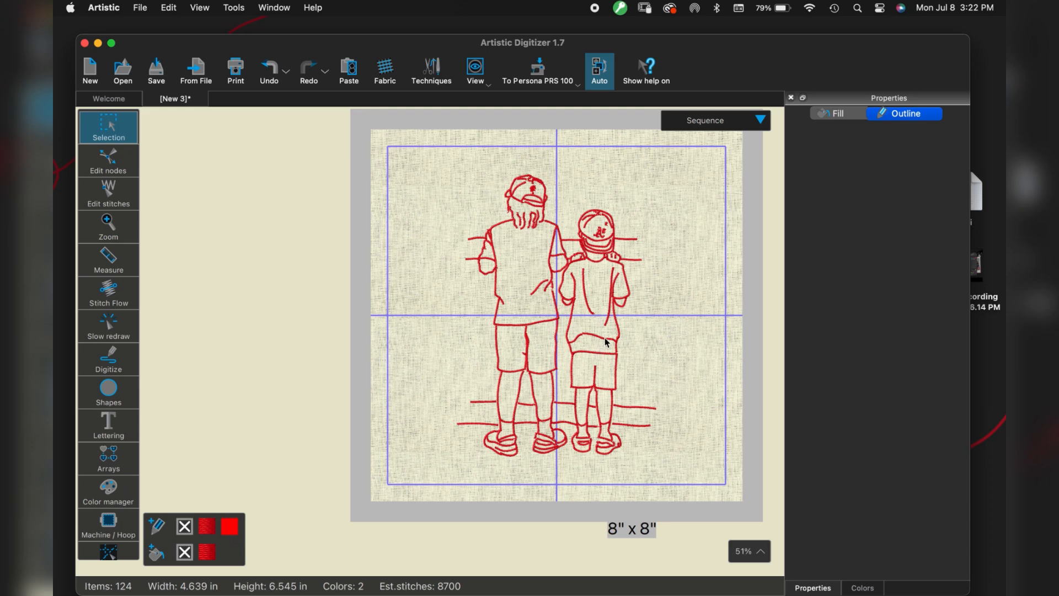
Move the slanted crease on the shorter child's shirt up, above the wavy crease, to about Y -0.24 in
click(576, 345)
drag(576, 346, 576, 327)
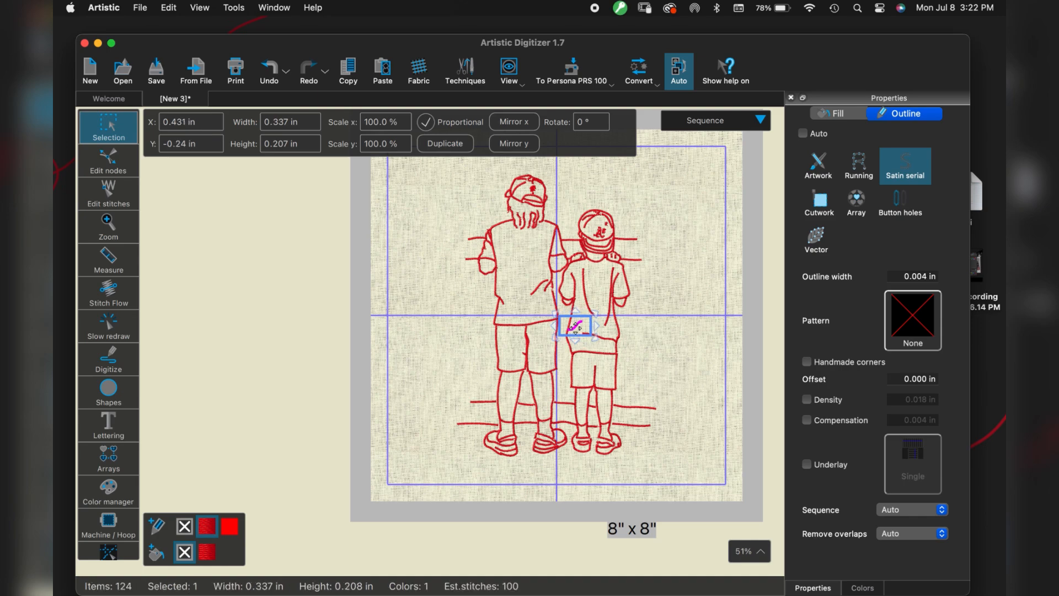
click(675, 325)
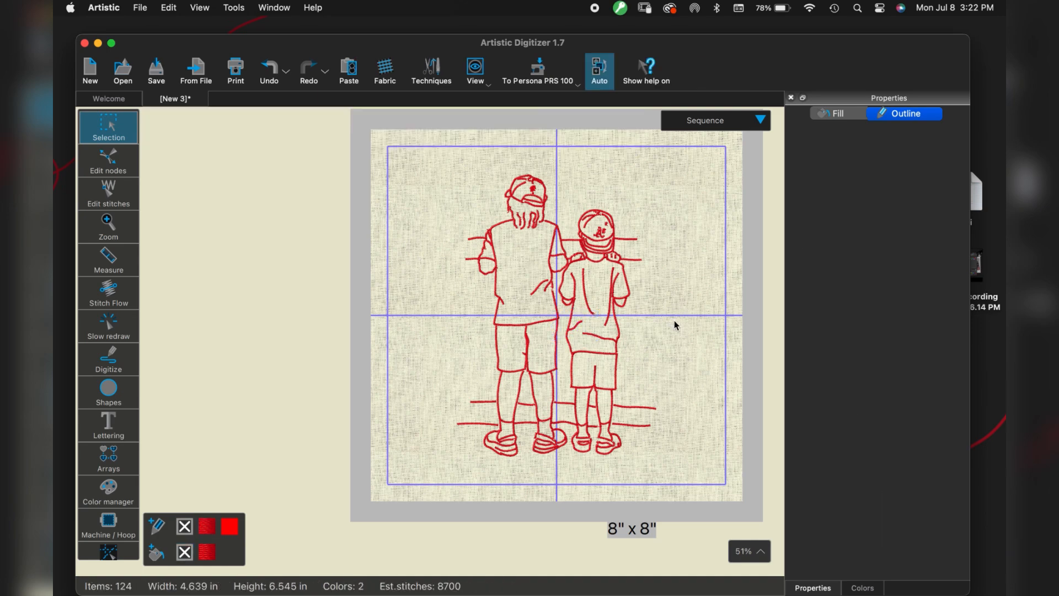
click(554, 285)
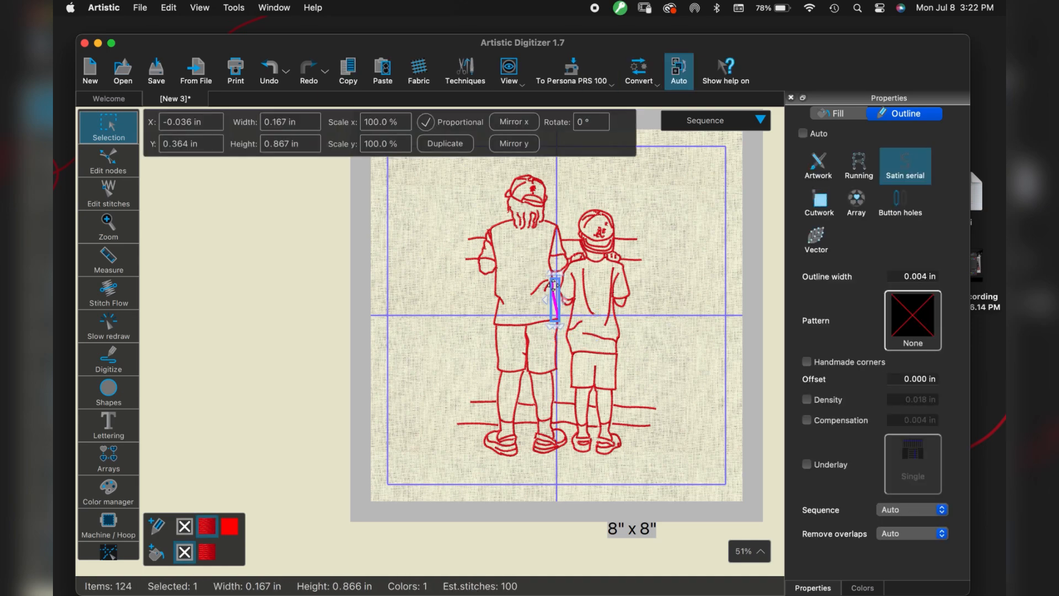
click(723, 337)
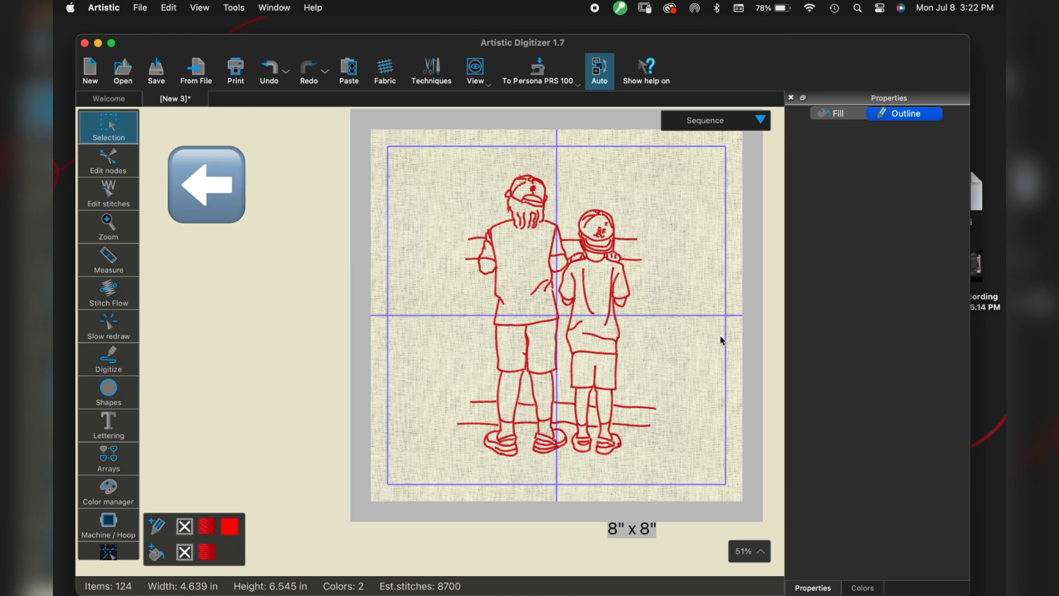
key(super+a)
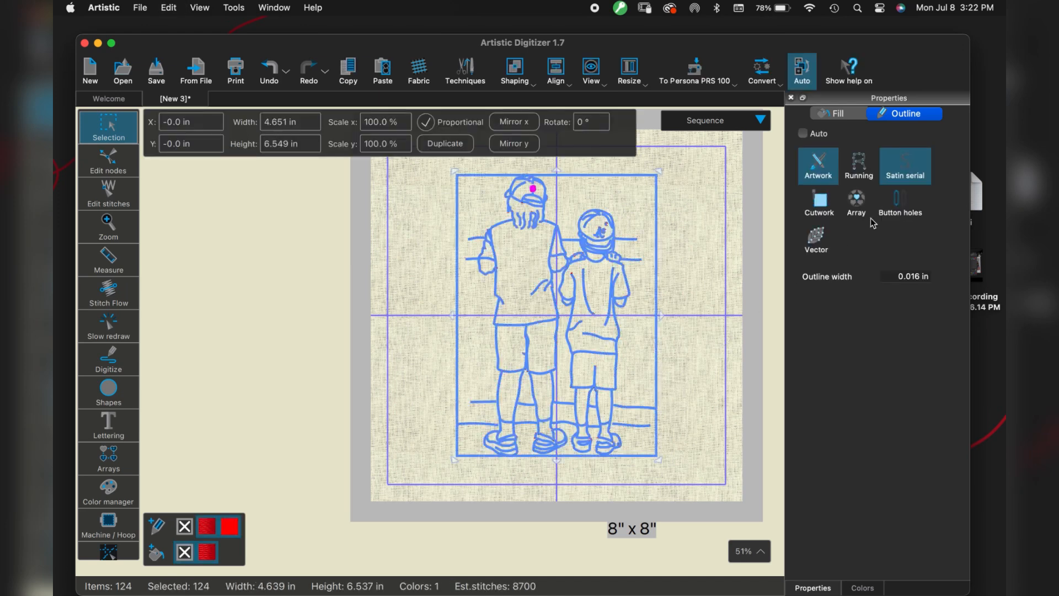
click(666, 265)
click(330, 286)
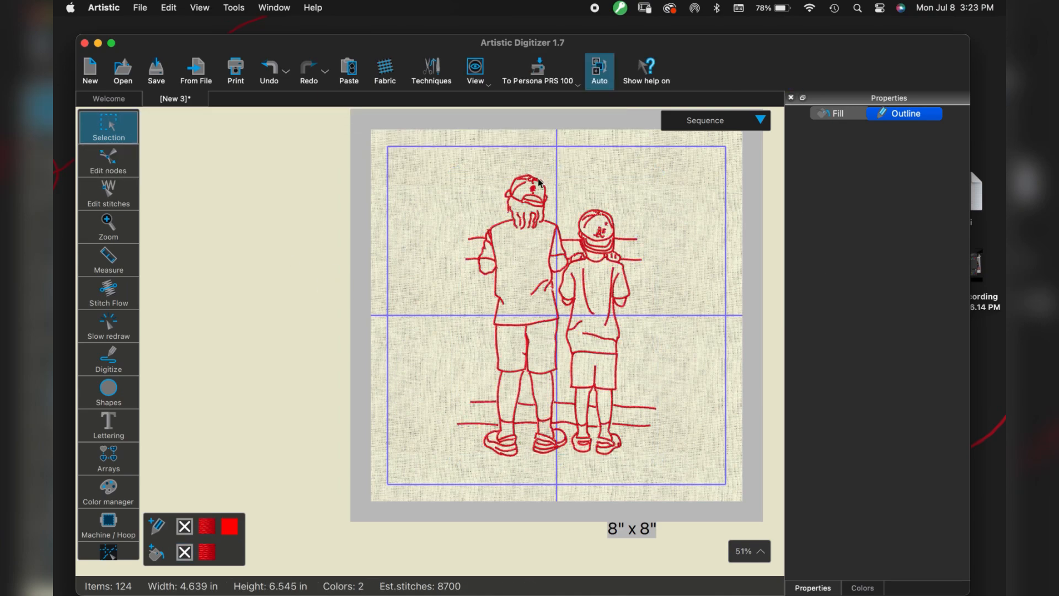
drag(447, 173, 552, 313)
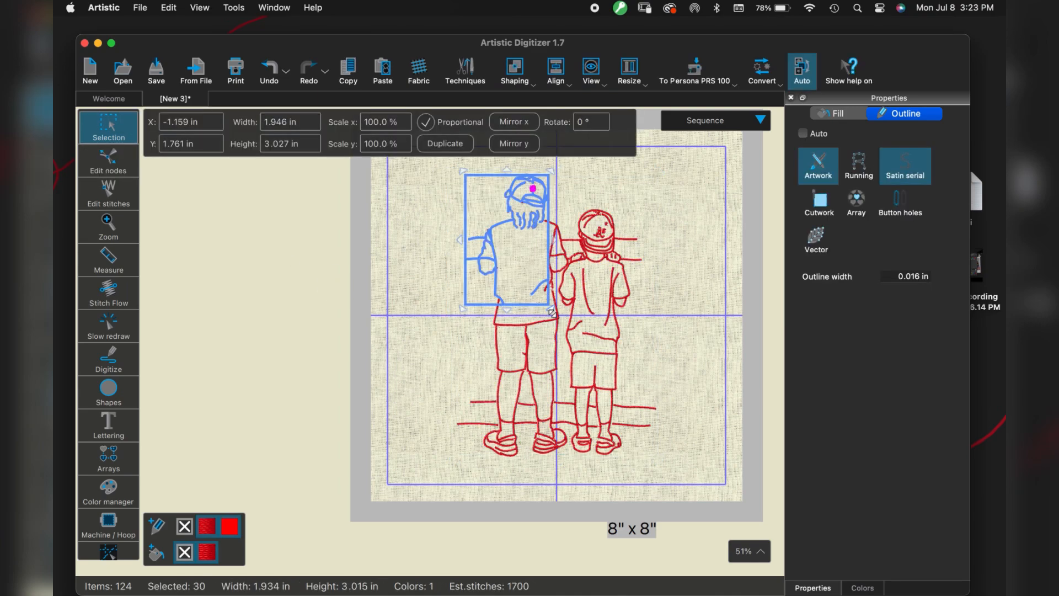
click(465, 345)
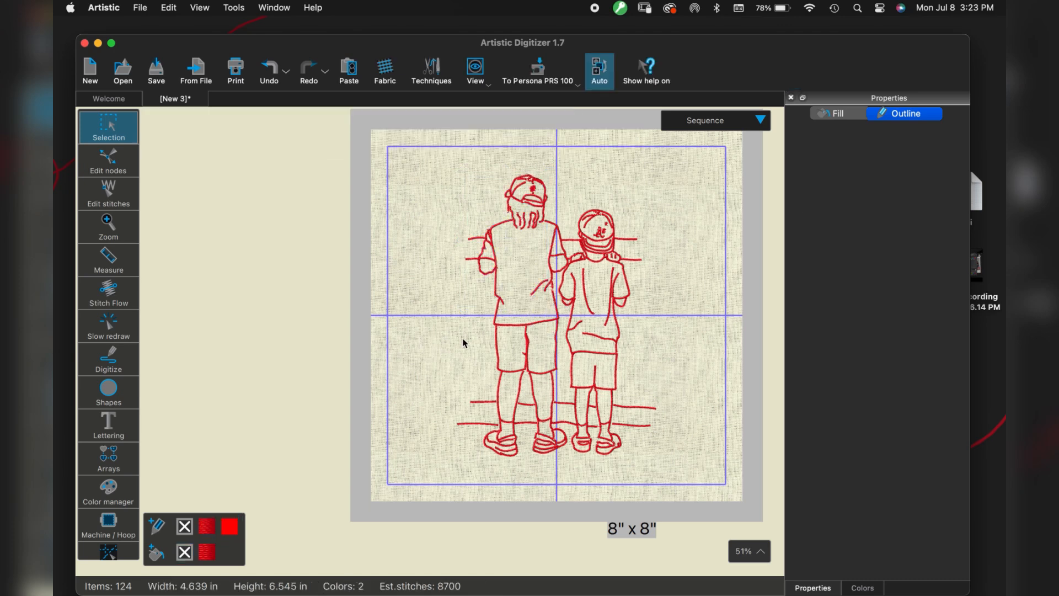
Enable custom Density on the hem outline of the taller child's shirt and lower its value for tighter satin stitches
click(527, 323)
click(512, 326)
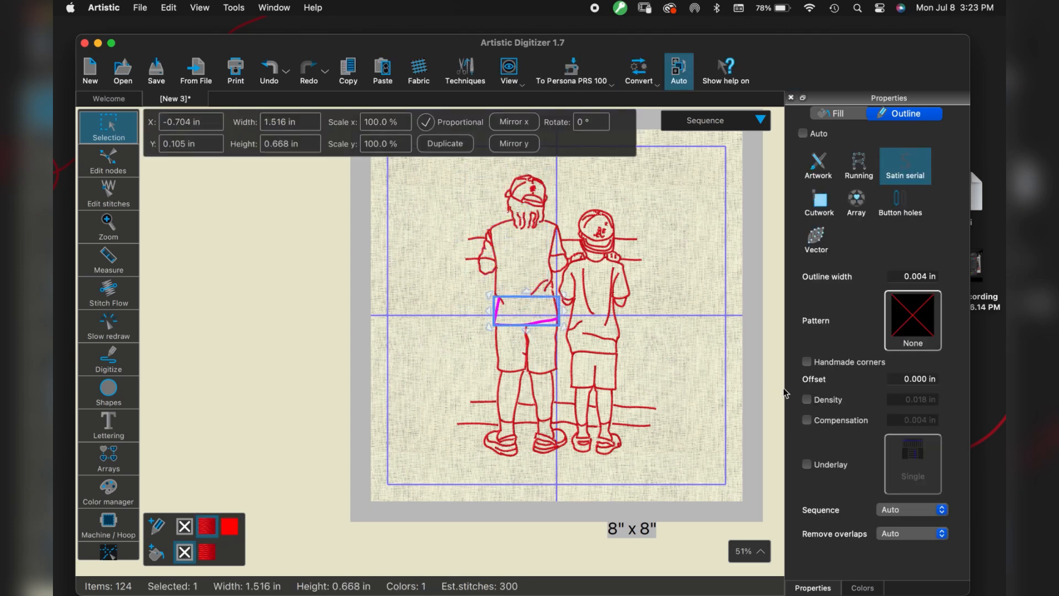
click(806, 400)
click(928, 400)
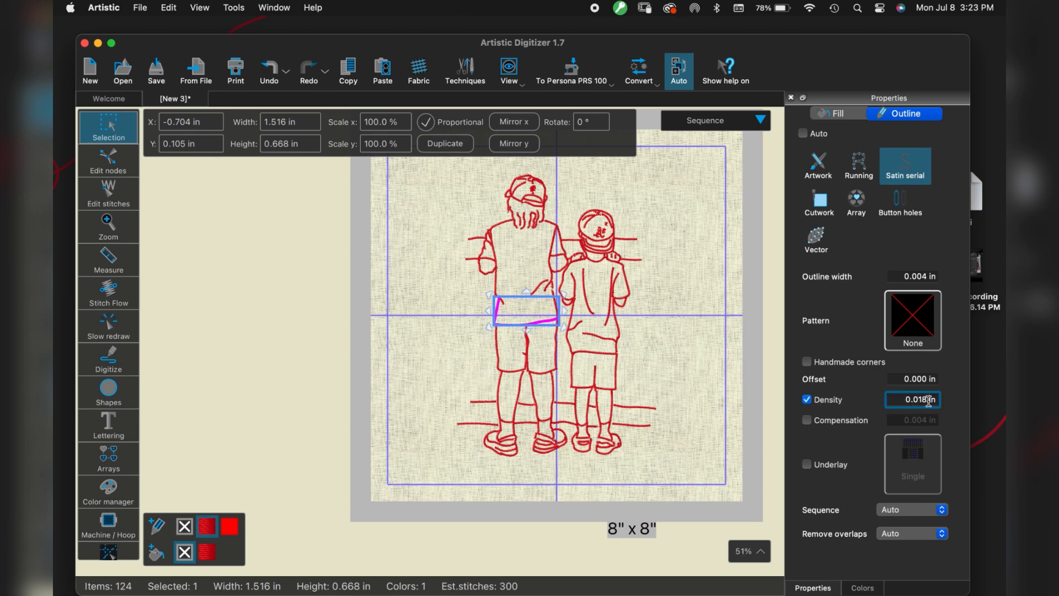
text(0)
key(BackSpace)
key(BackSpace)
text(0)
key(Return)
click(732, 423)
Enable custom Density of 0.010 in on the taller child's cap crown lines, inner curve, outer left edge and opening arch
scroll(733, 423, up, 5)
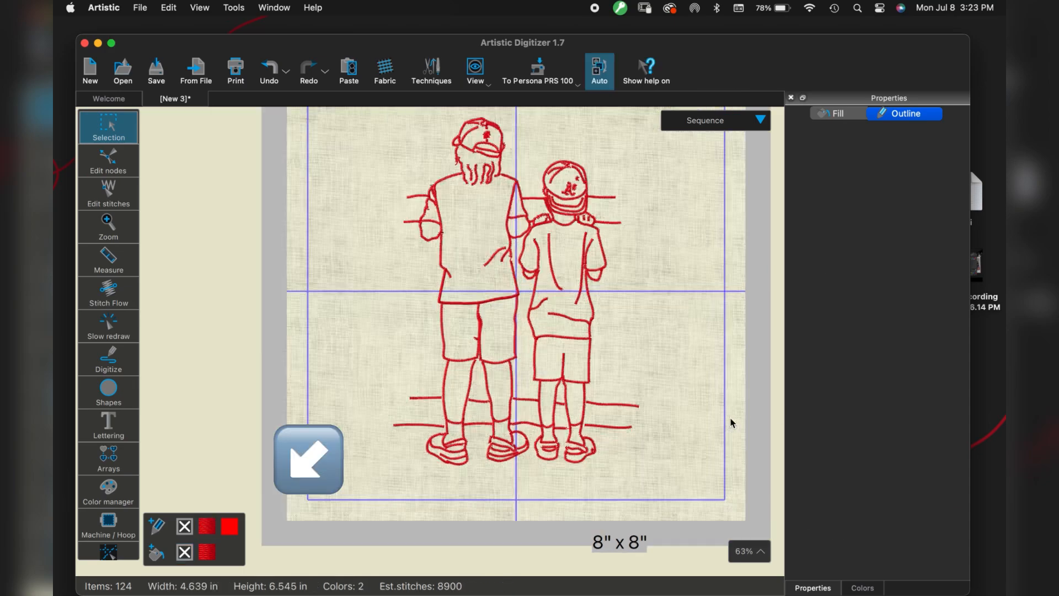
scroll(644, 482, up, 5)
scroll(644, 482, left, 6)
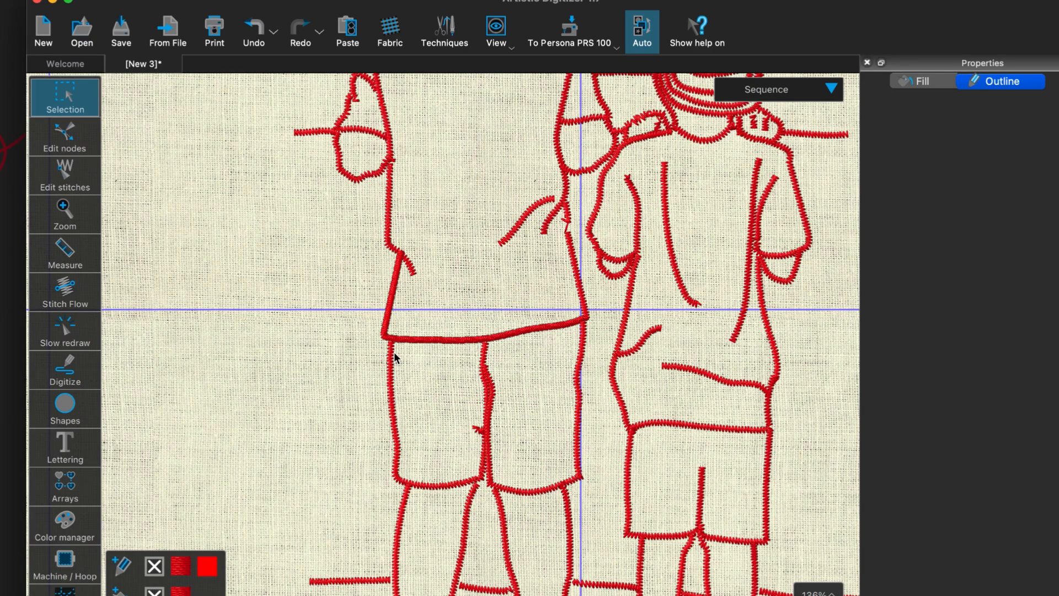
scroll(401, 346, down, 3)
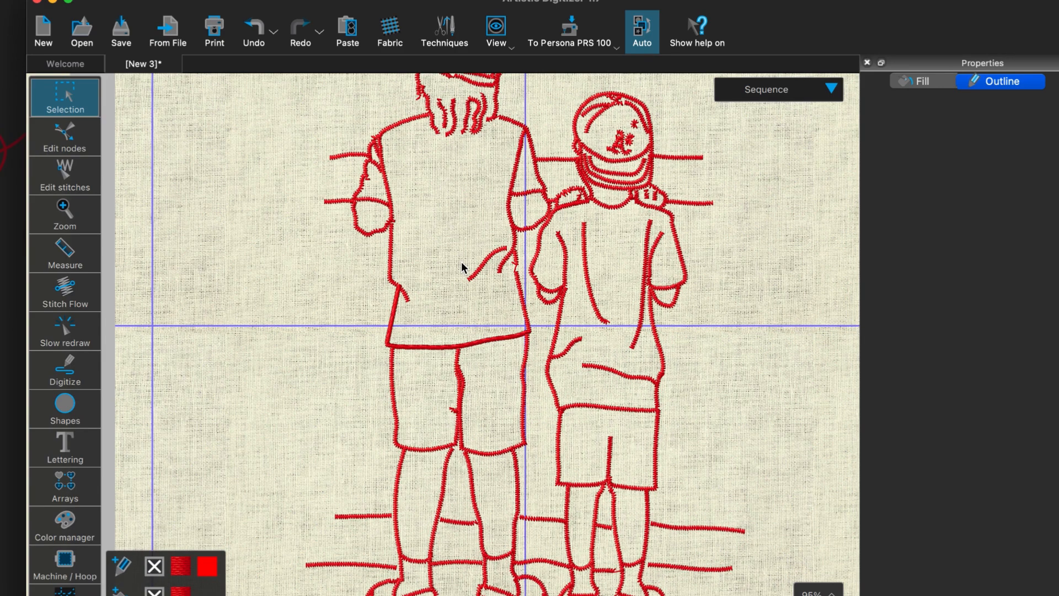
scroll(472, 304, up, 5)
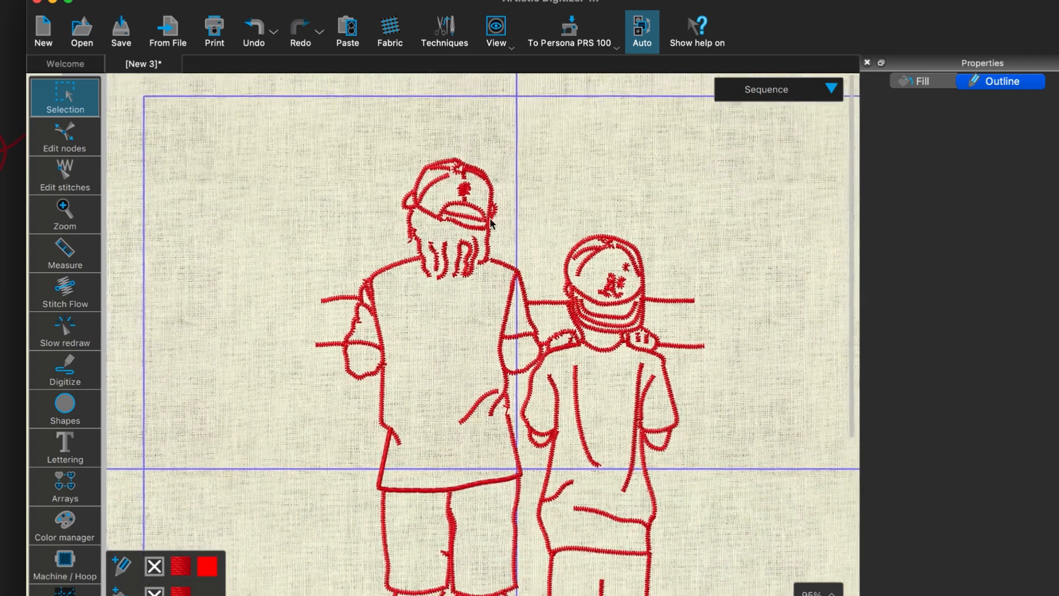
click(484, 176)
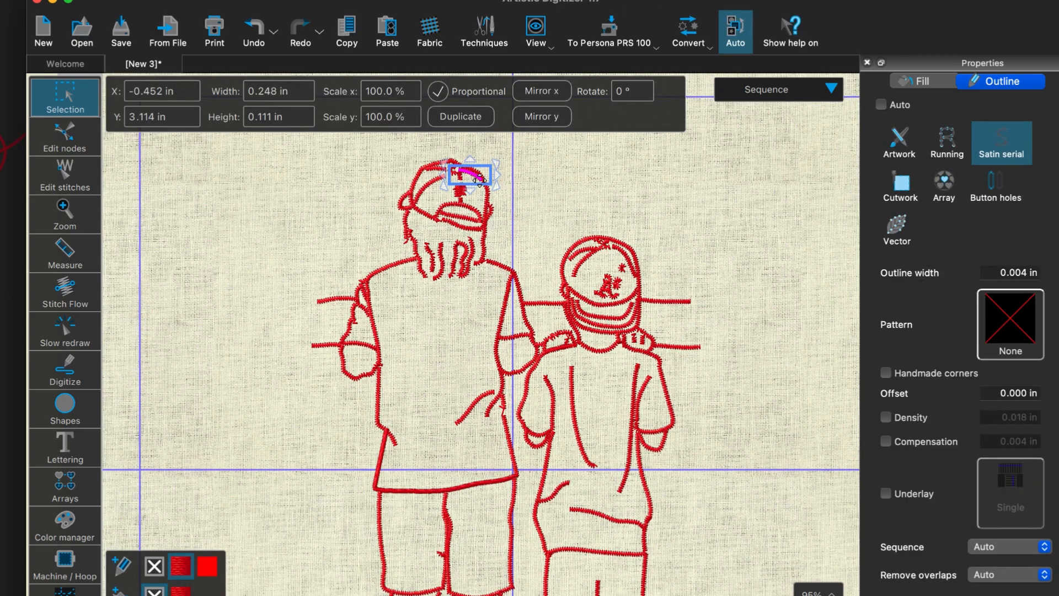
shift+click(434, 186)
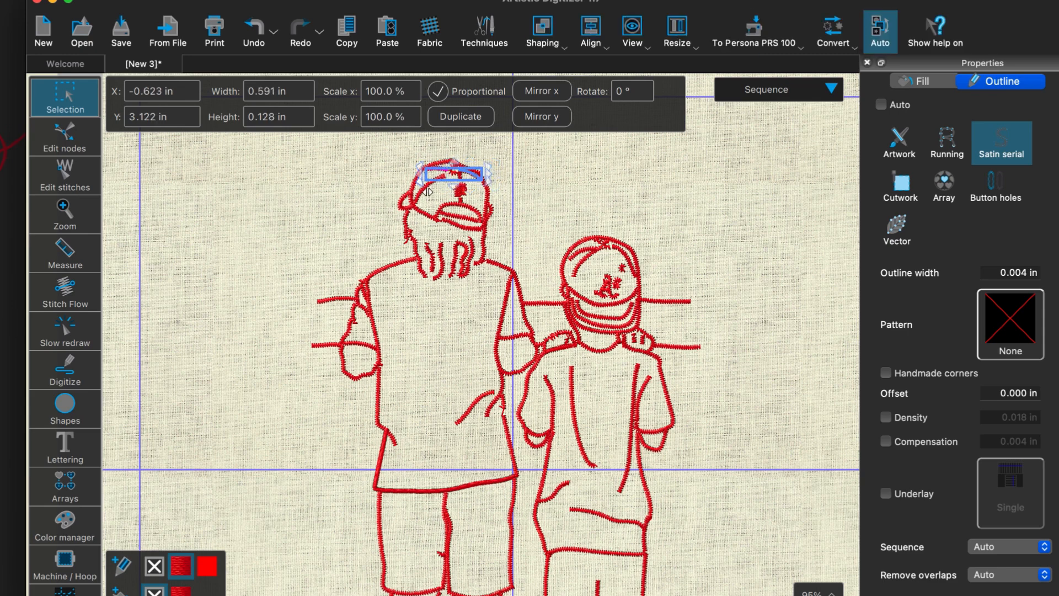
shift+click(425, 191)
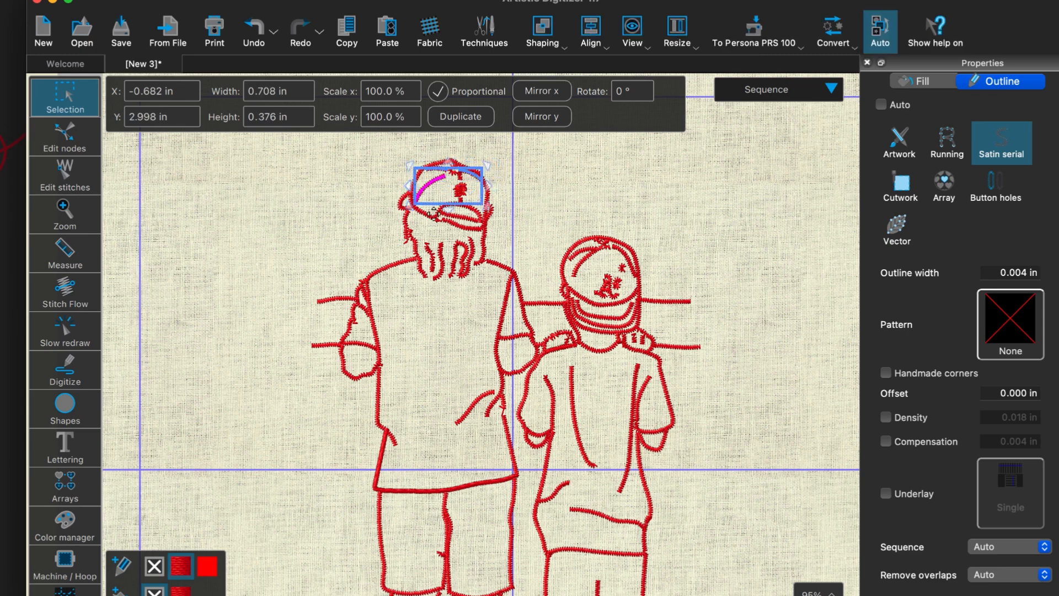
shift+click(433, 214)
shift+click(467, 168)
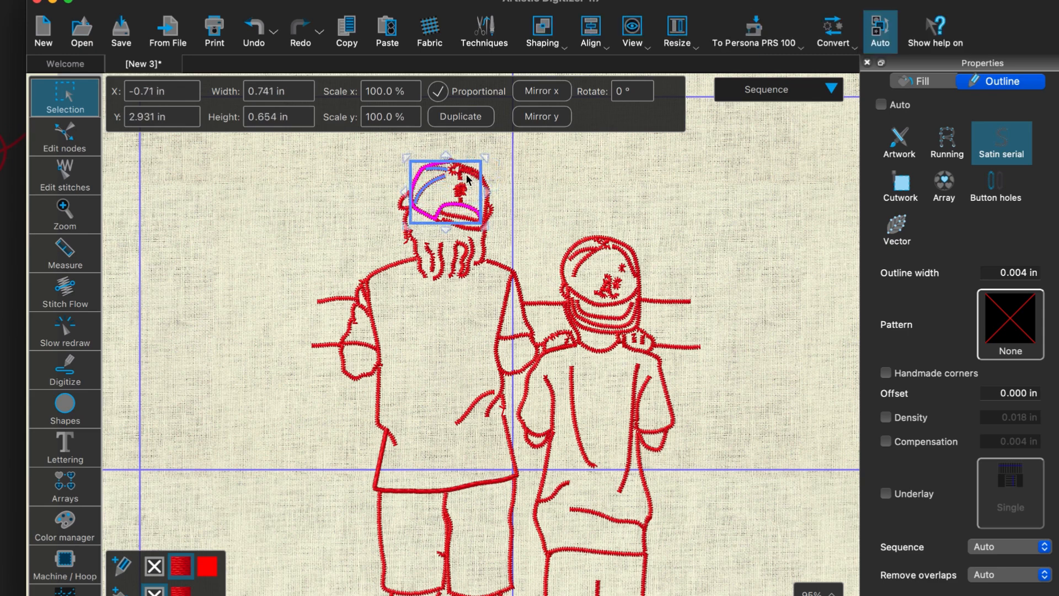
shift+click(468, 167)
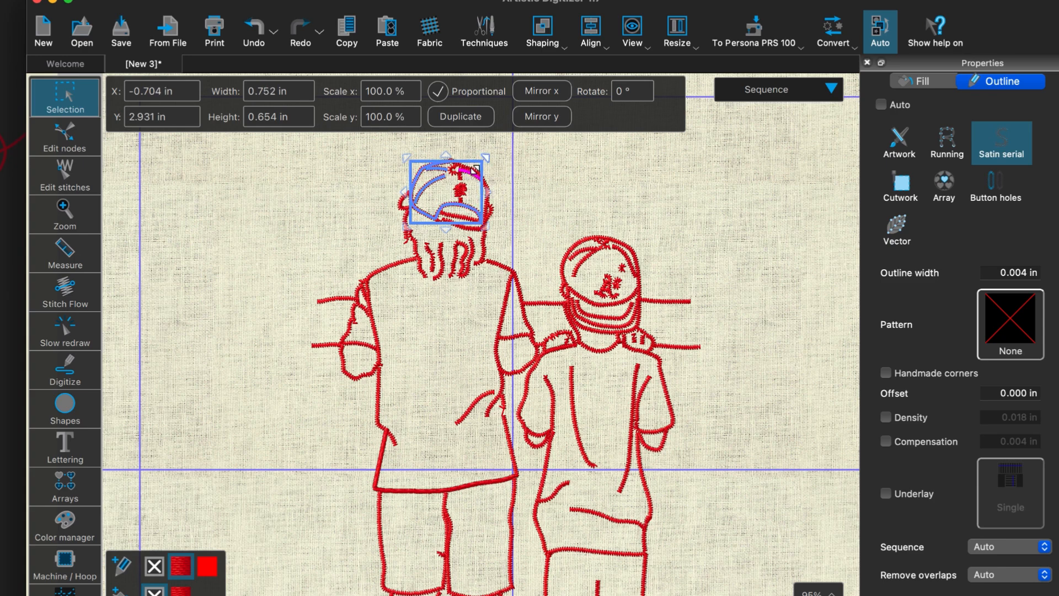
shift+click(466, 169)
shift+click(471, 171)
click(915, 419)
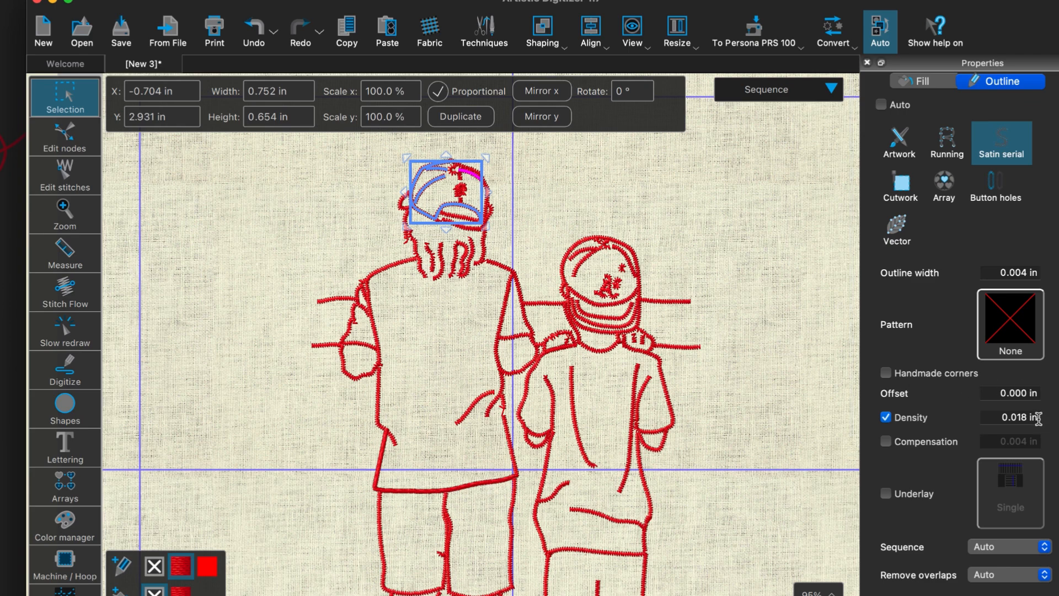
click(1026, 419)
key(BackSpace)
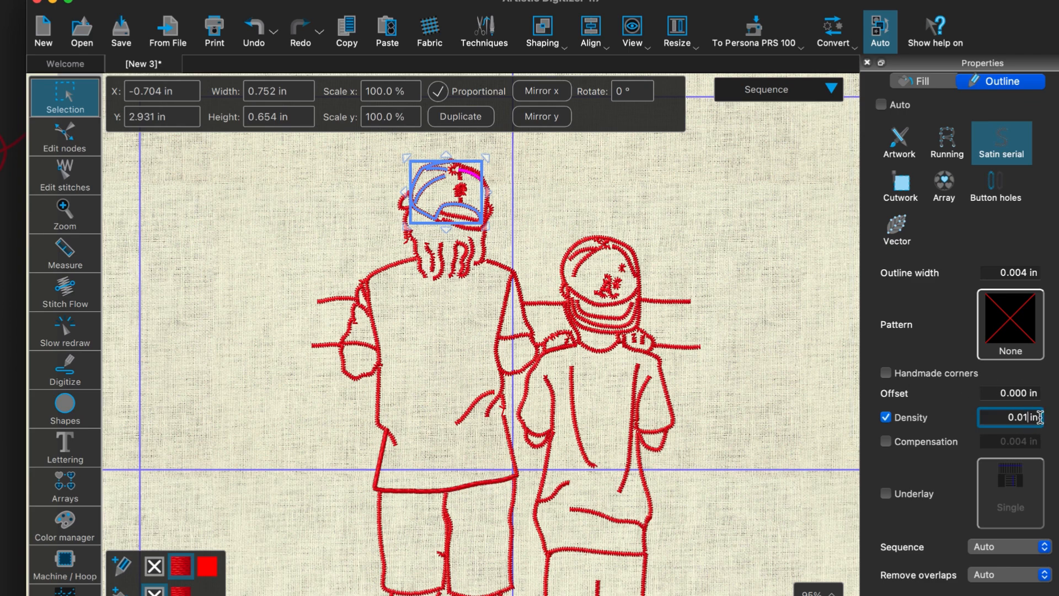
text(0)
key(Return)
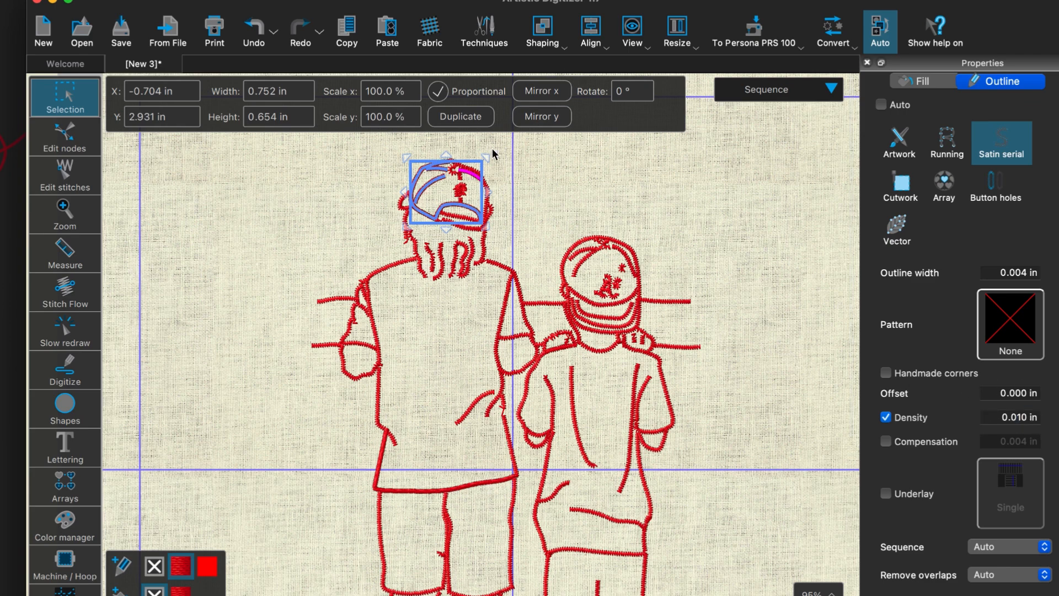
click(572, 221)
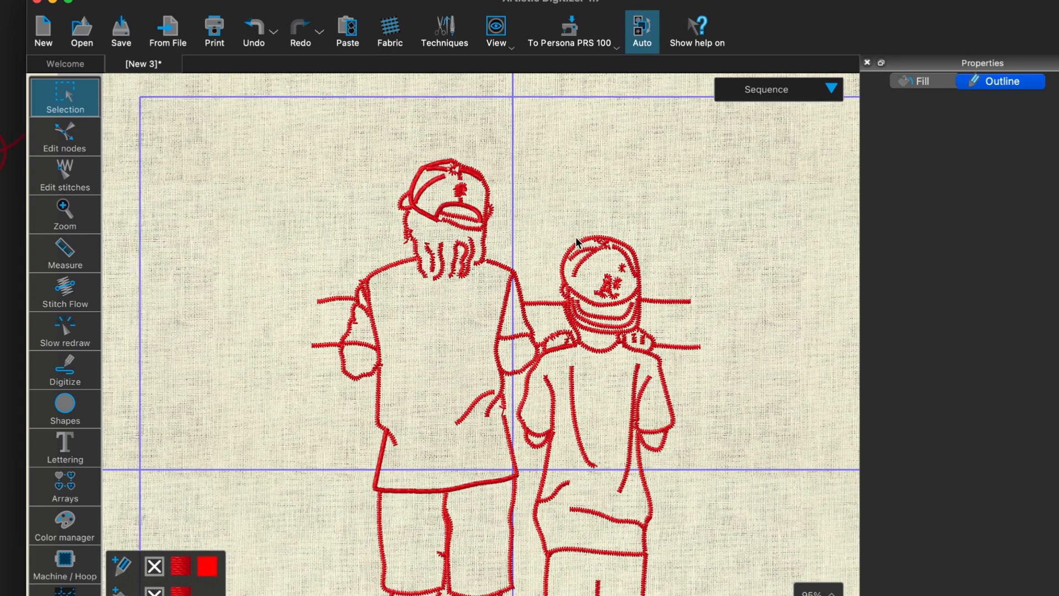
click(465, 224)
click(477, 231)
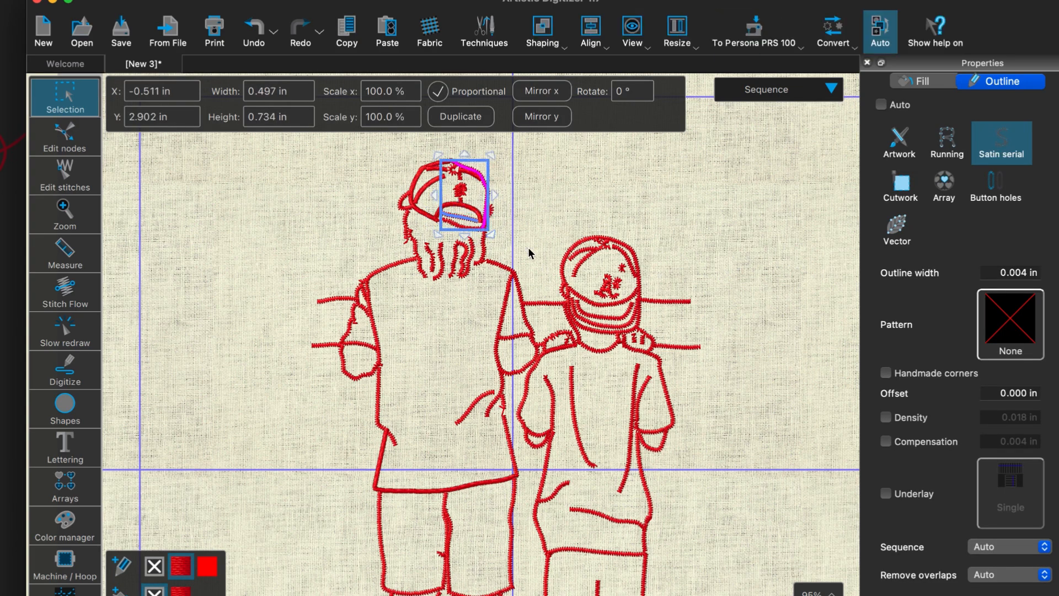
click(451, 226)
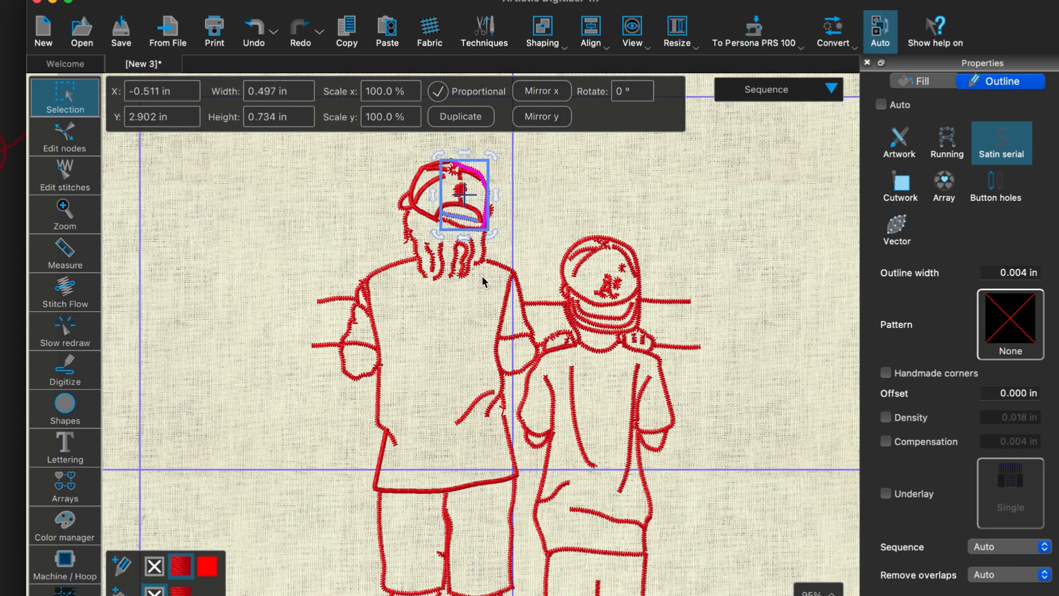
Enable custom Density of 0.010 in on the taller child's cap strap lines, right cap edge, ears, neck edges and hair strands
scroll(465, 302, up, 5)
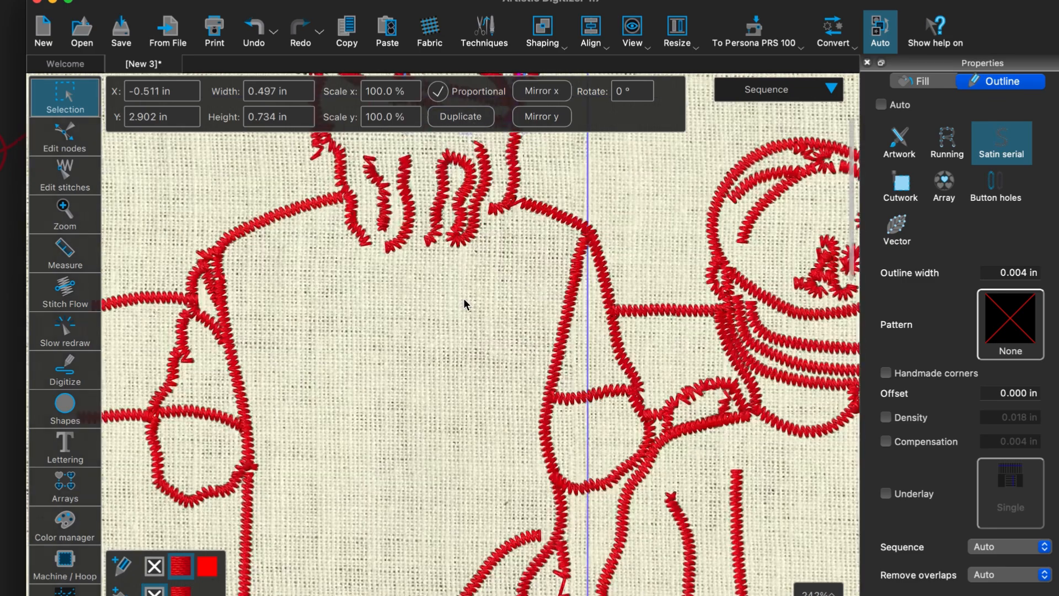
scroll(465, 302, up, 5)
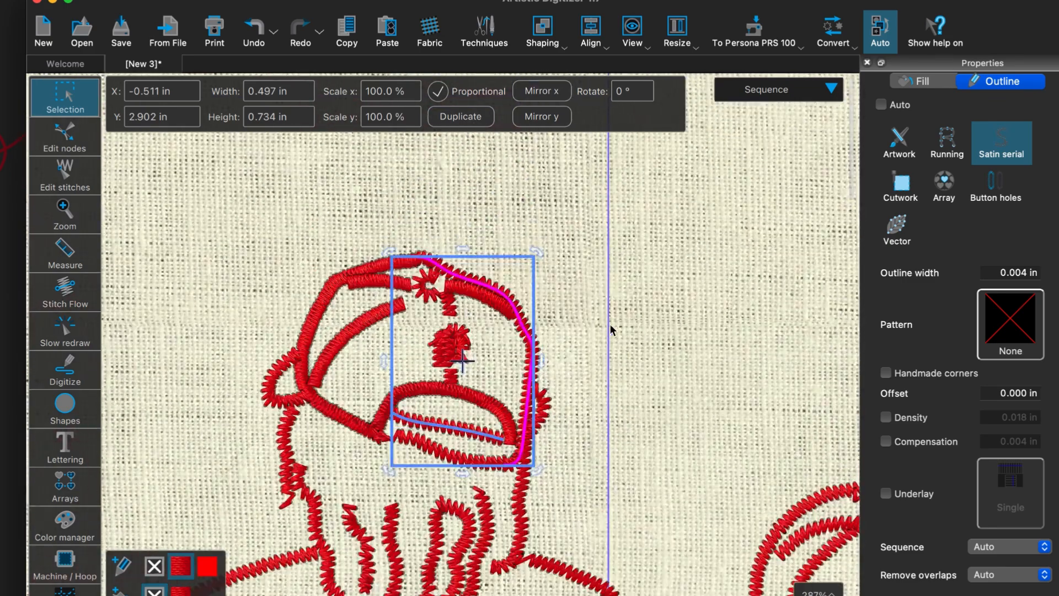
click(408, 486)
click(473, 424)
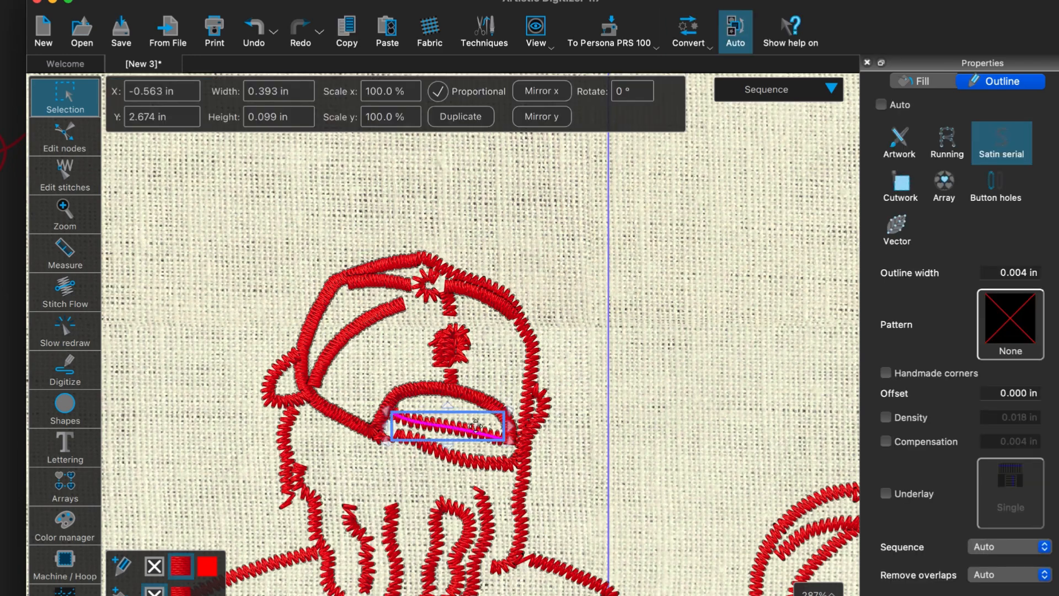
shift+click(472, 462)
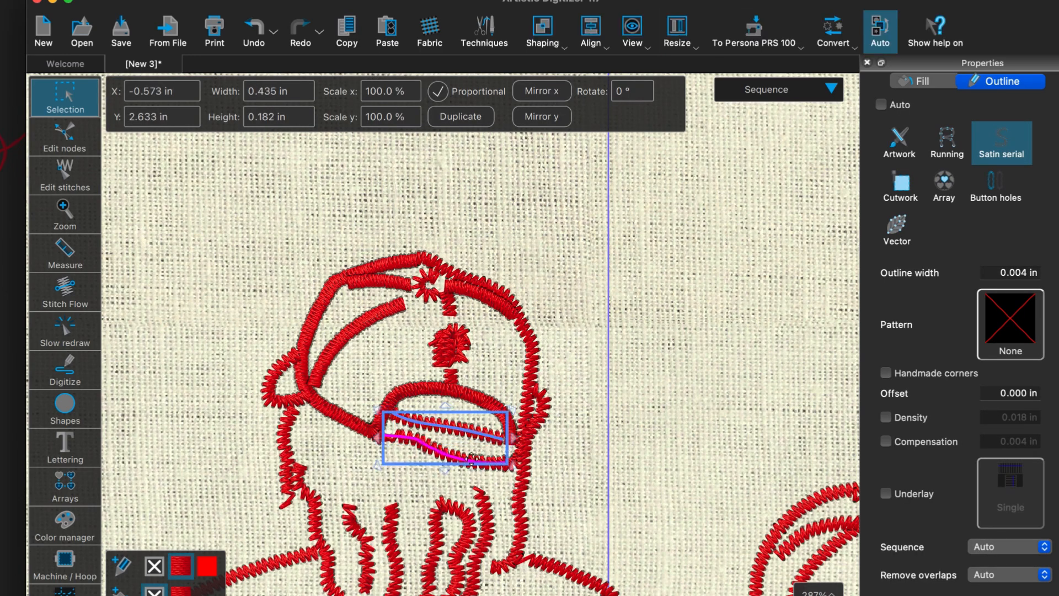
shift+click(538, 416)
shift+click(527, 364)
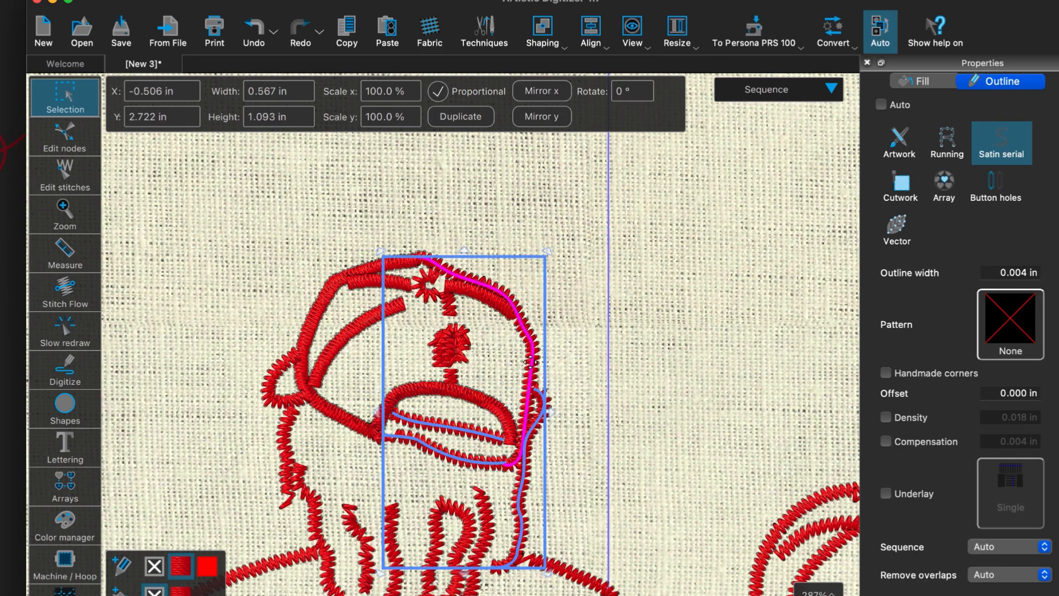
shift+click(465, 524)
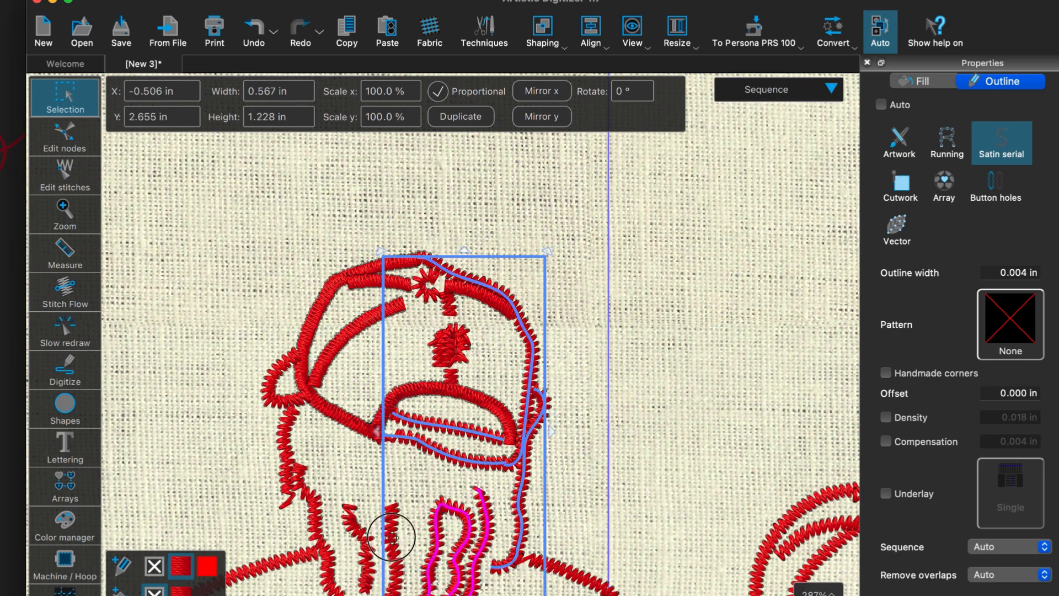
shift+click(394, 574)
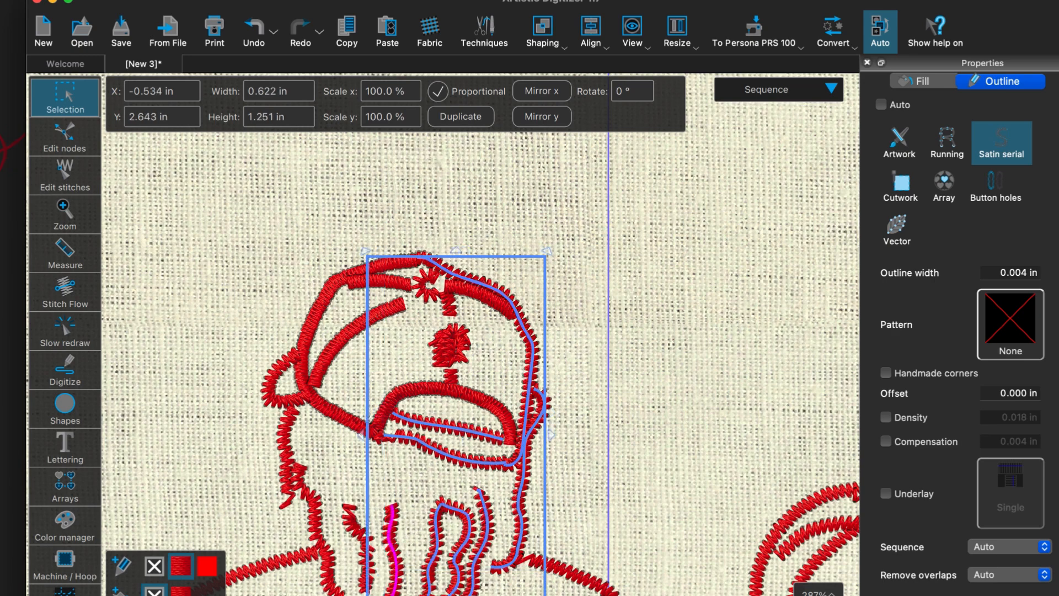
shift+click(348, 516)
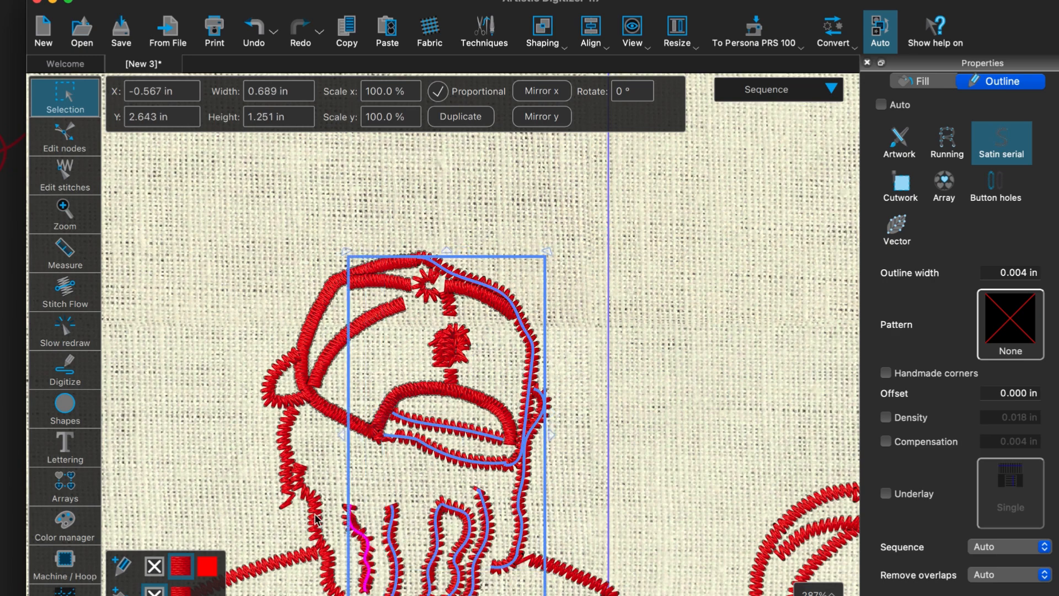
shift+click(315, 516)
shift+click(266, 381)
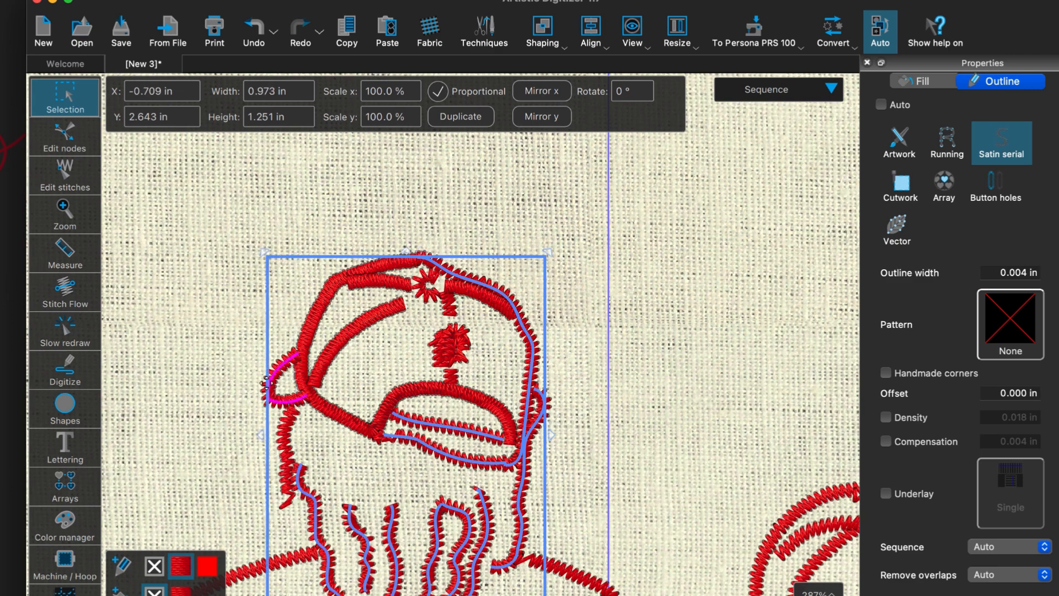
shift+click(284, 447)
click(914, 423)
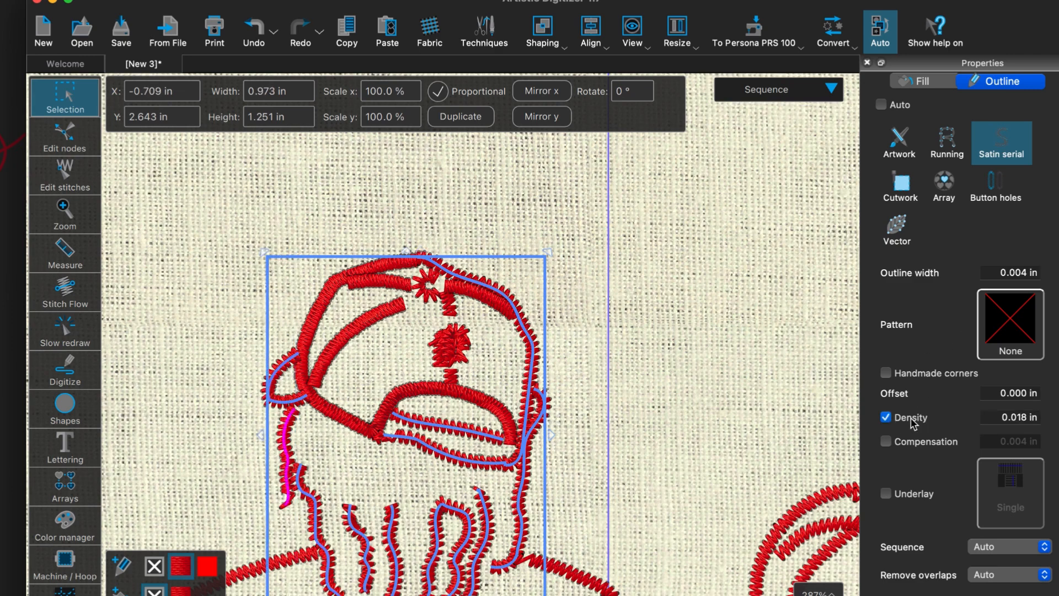
click(1026, 411)
key(BackSpace)
text(0)
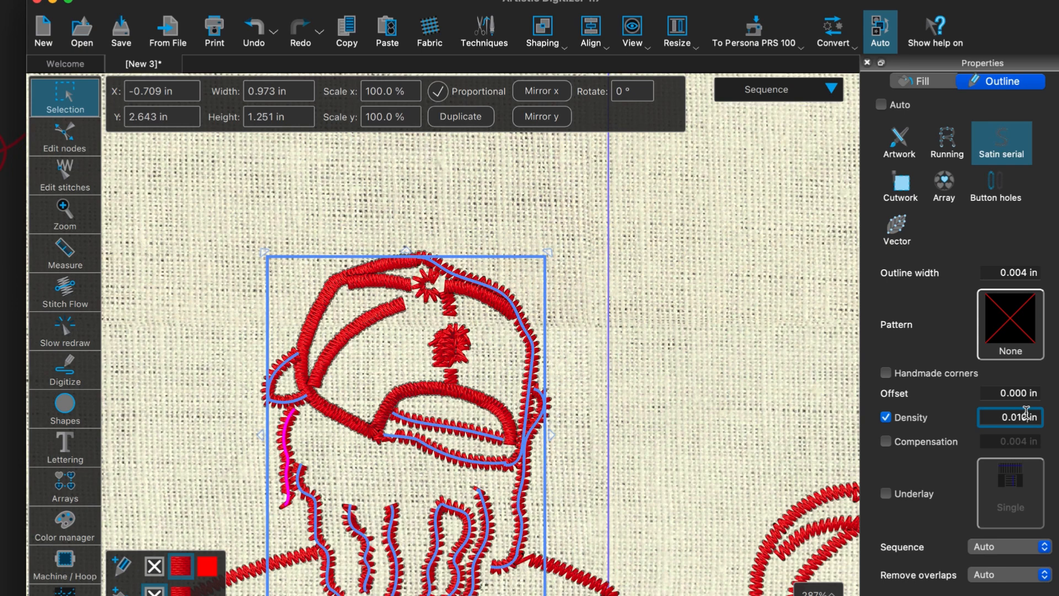
key(Return)
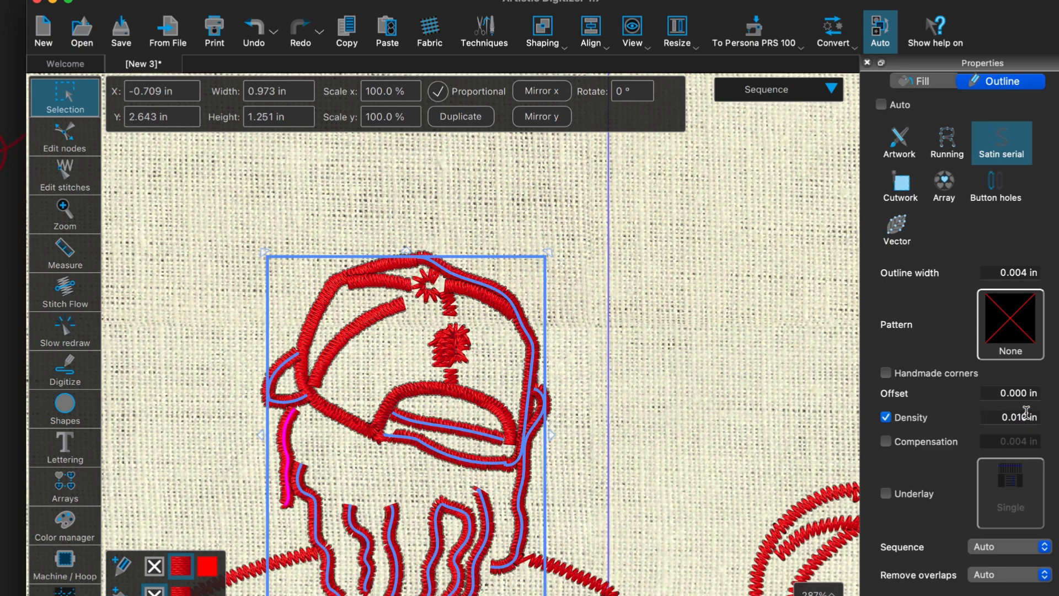
Delete the dense knot of stitches in the middle of the taller child's cap
click(585, 358)
click(456, 346)
key(Delete)
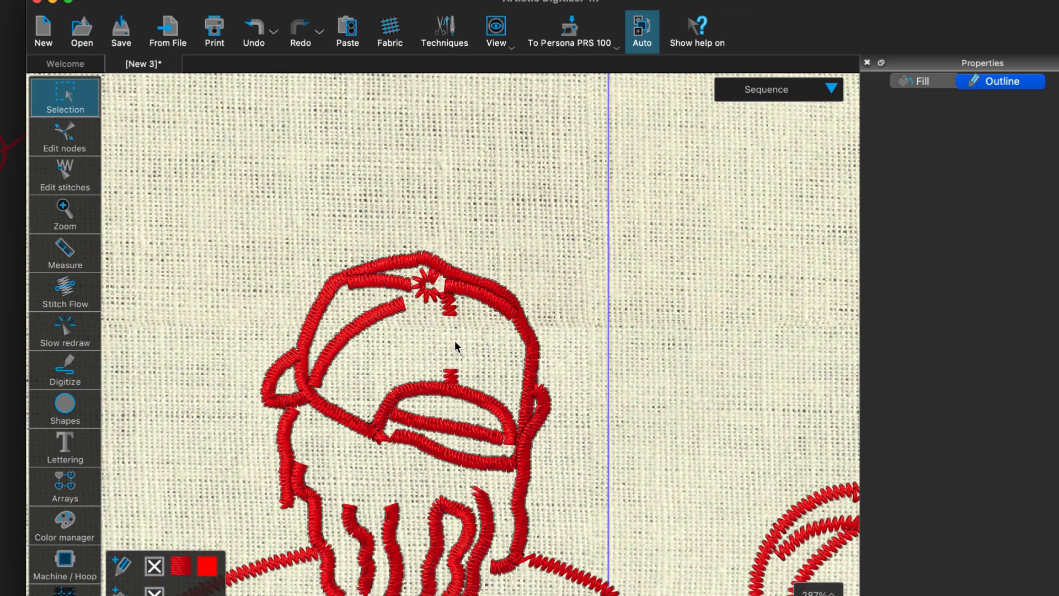
Set up Lettering with the text "16" in the Krungthep font
click(68, 441)
click(110, 437)
text(16)
click(250, 131)
scroll(255, 445, down, 2)
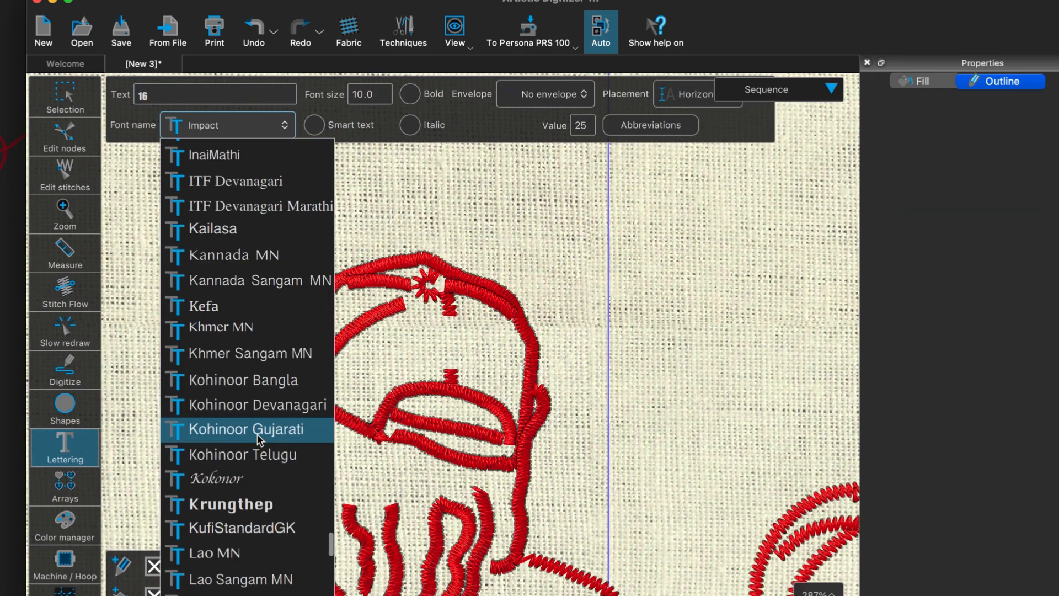
click(259, 449)
scroll(568, 351, down, 4)
Place the "16" lettering beside the taller child's left waist and give it a red satin fill
click(569, 352)
scroll(584, 291, down, 10)
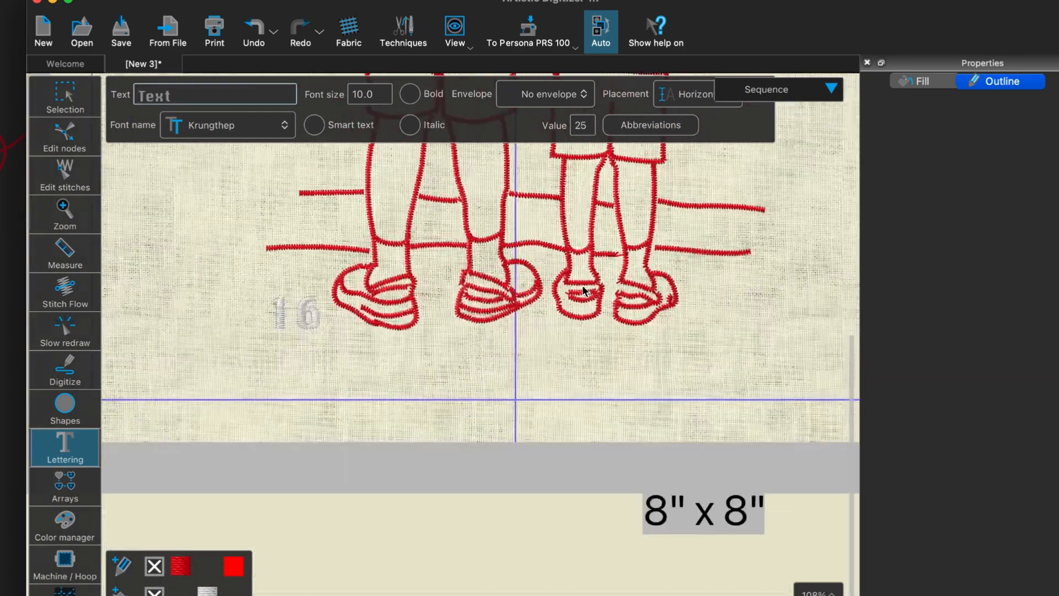
scroll(303, 317, up, 4)
drag(276, 555, 283, 142)
scroll(282, 142, up, 7)
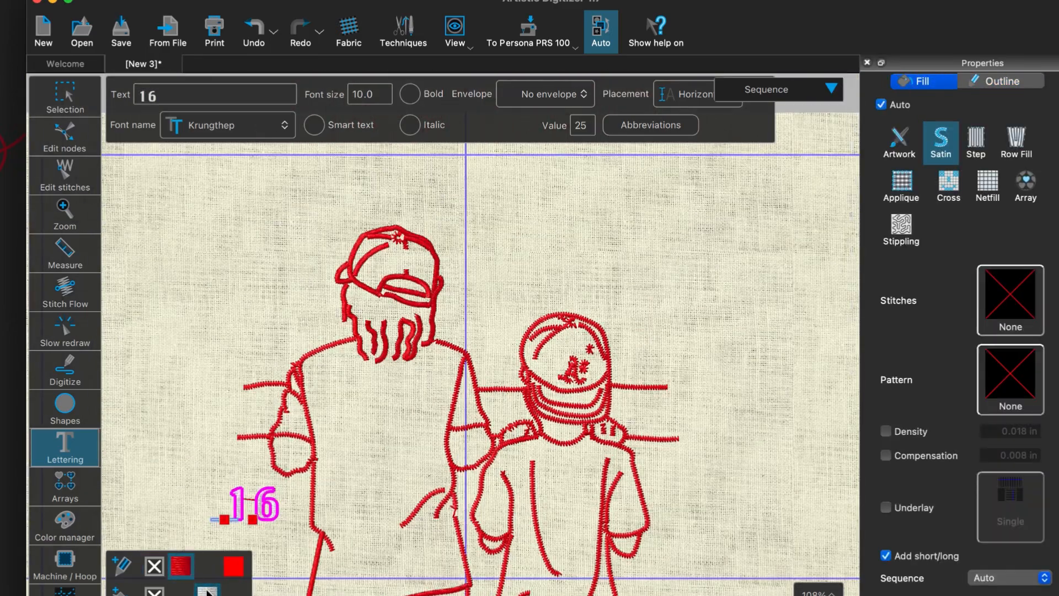
click(201, 588)
Try to set the "16" lettering's font size to 6.0, and re-enter the text "16"
click(291, 499)
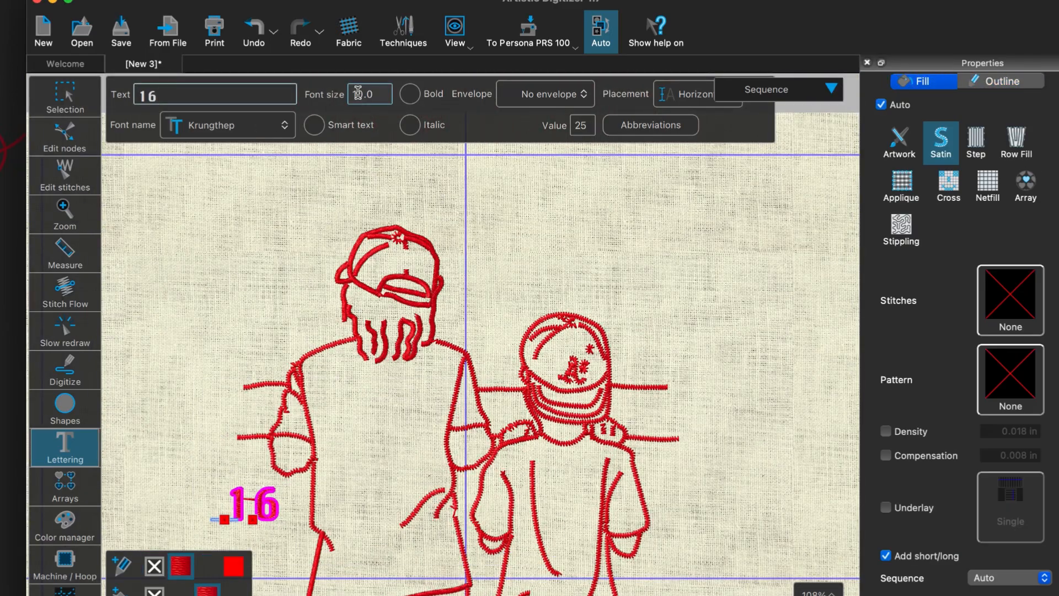
click(272, 512)
click(271, 512)
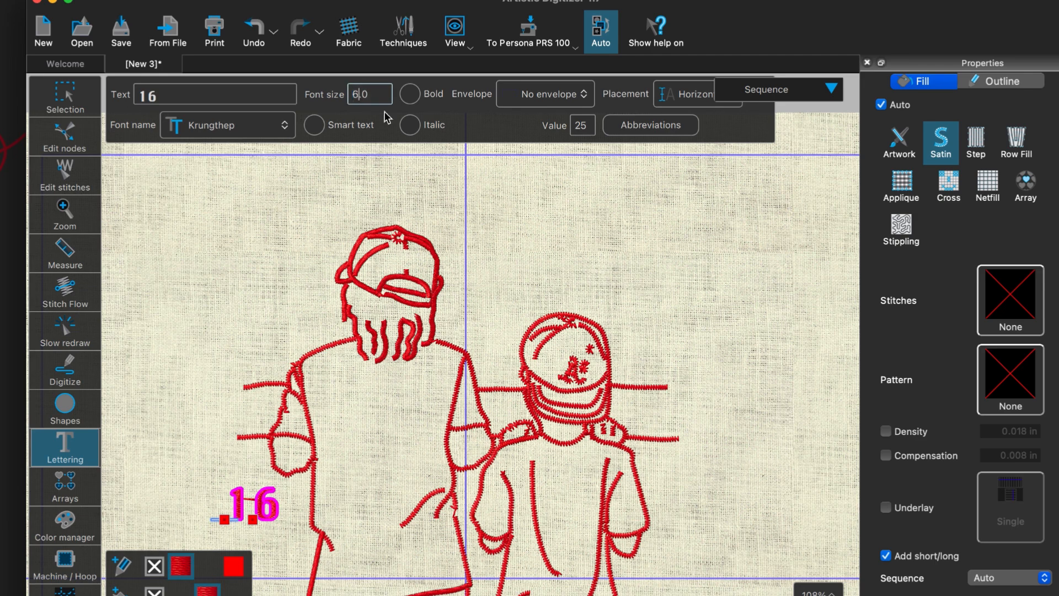
click(260, 493)
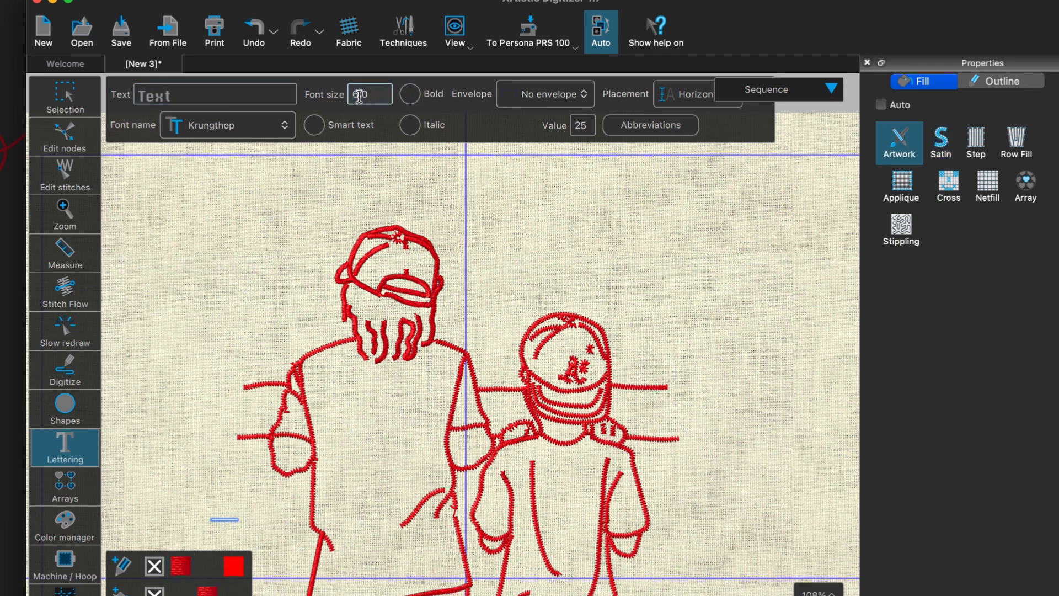
click(283, 95)
text(16)
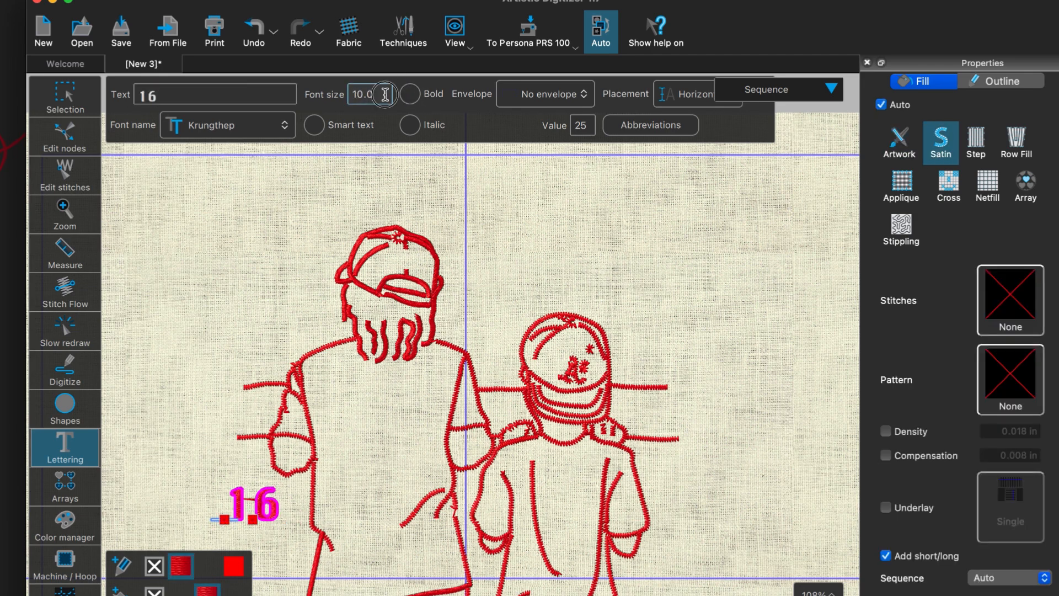
click(252, 365)
click(272, 131)
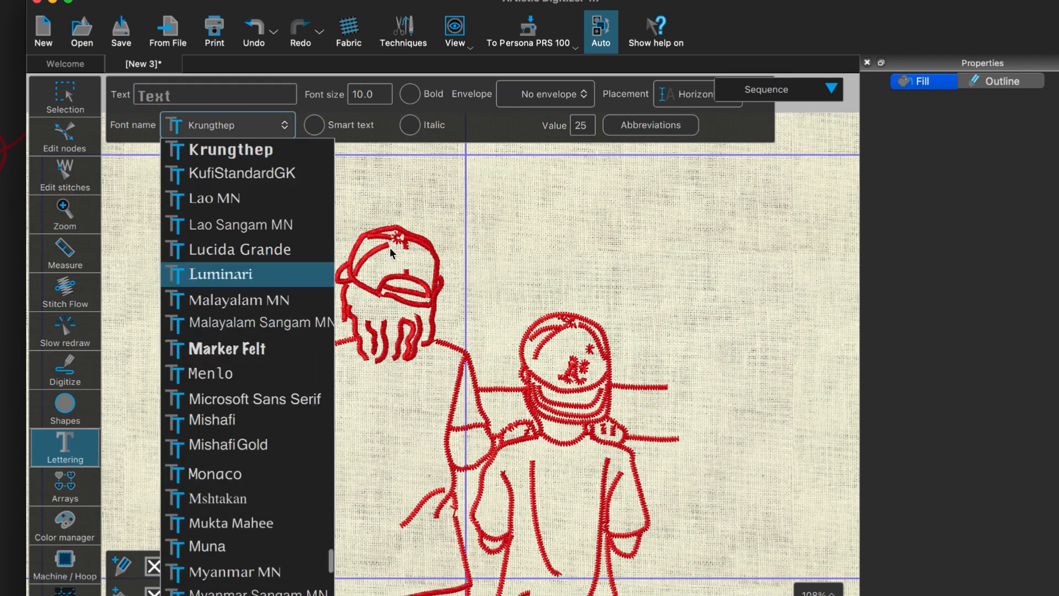
click(255, 504)
drag(253, 519, 400, 272)
key(super+z)
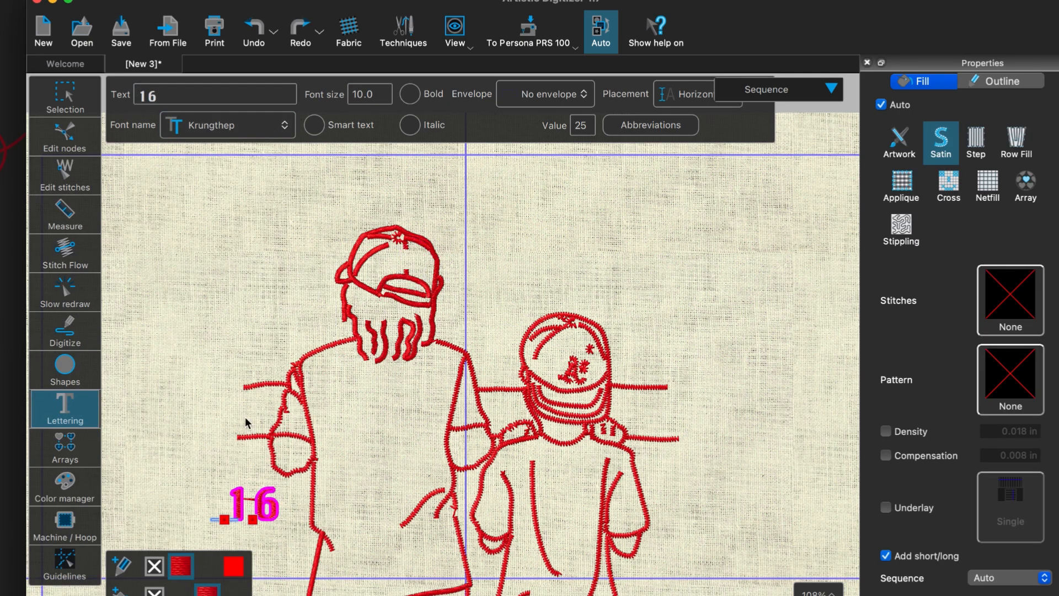
Scale the "16" lettering proportionally to 50% and move it onto the taller child's cap above the strap opening
click(64, 97)
double_click(373, 92)
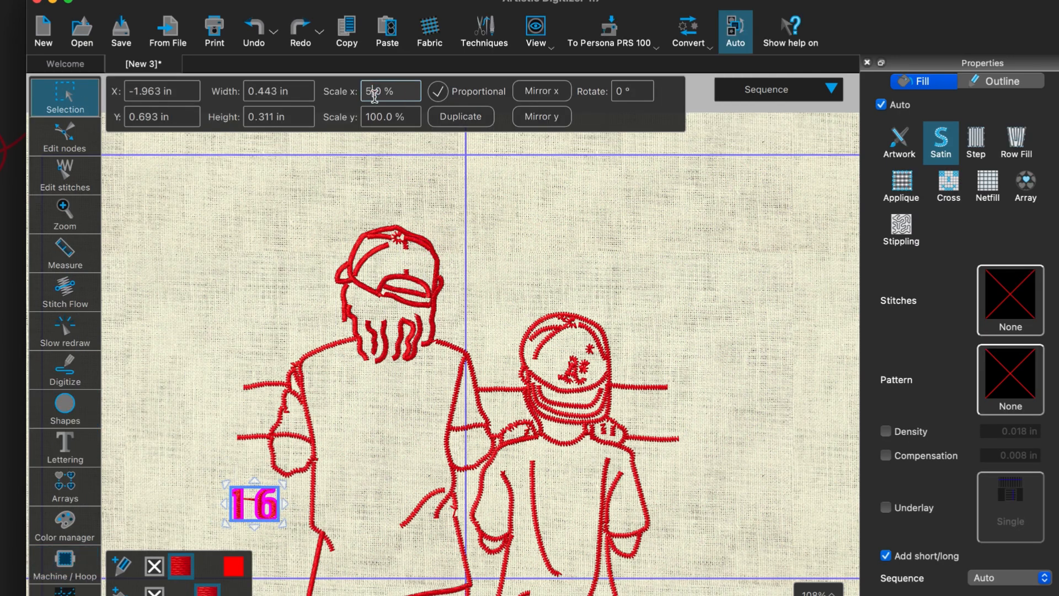
text(50)
key(Return)
drag(255, 504, 406, 259)
click(519, 261)
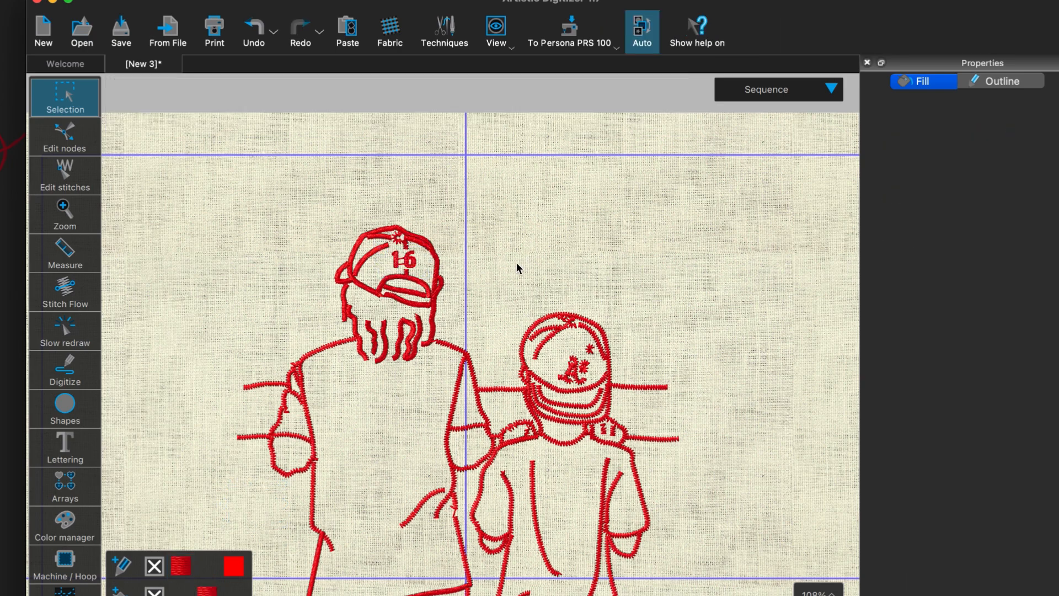
Enable custom Density of 0.010 in on the taller child's shoulder, shirt side, sleeve, hand and adjoining fence lines
scroll(518, 267, up, 5)
scroll(519, 267, left, 7)
click(264, 182)
shift+click(264, 302)
shift+click(217, 322)
shift+click(205, 254)
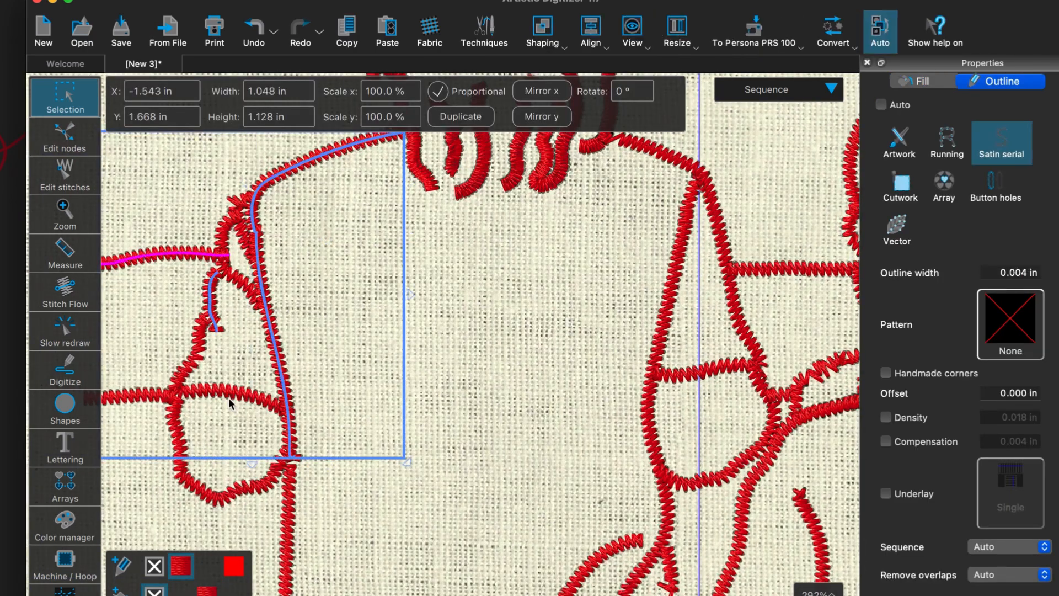
shift+click(228, 393)
shift+click(240, 486)
shift+click(287, 499)
shift+click(686, 233)
shift+click(717, 227)
shift+click(724, 485)
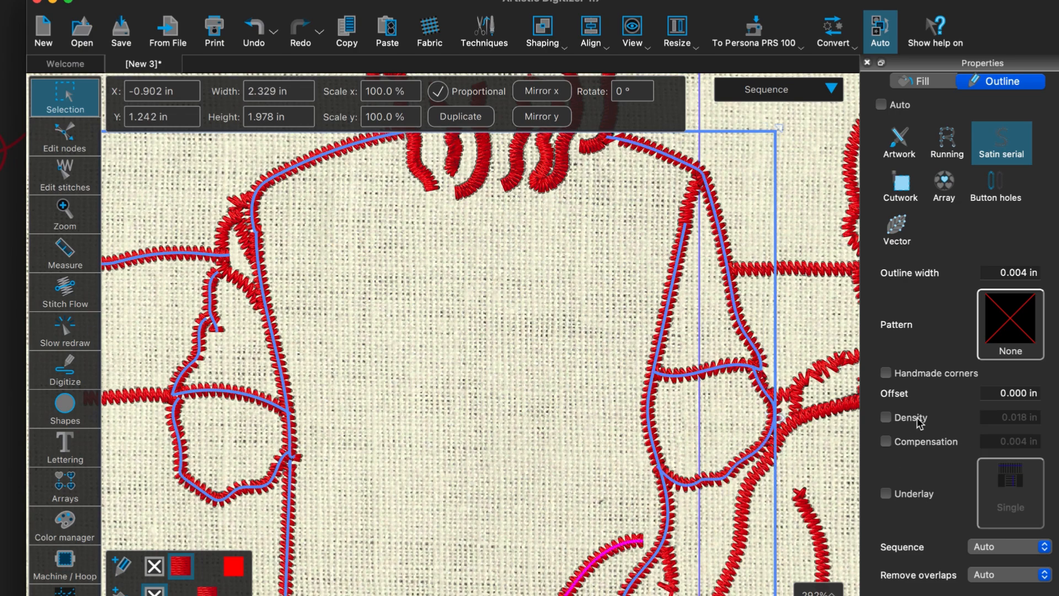
click(886, 417)
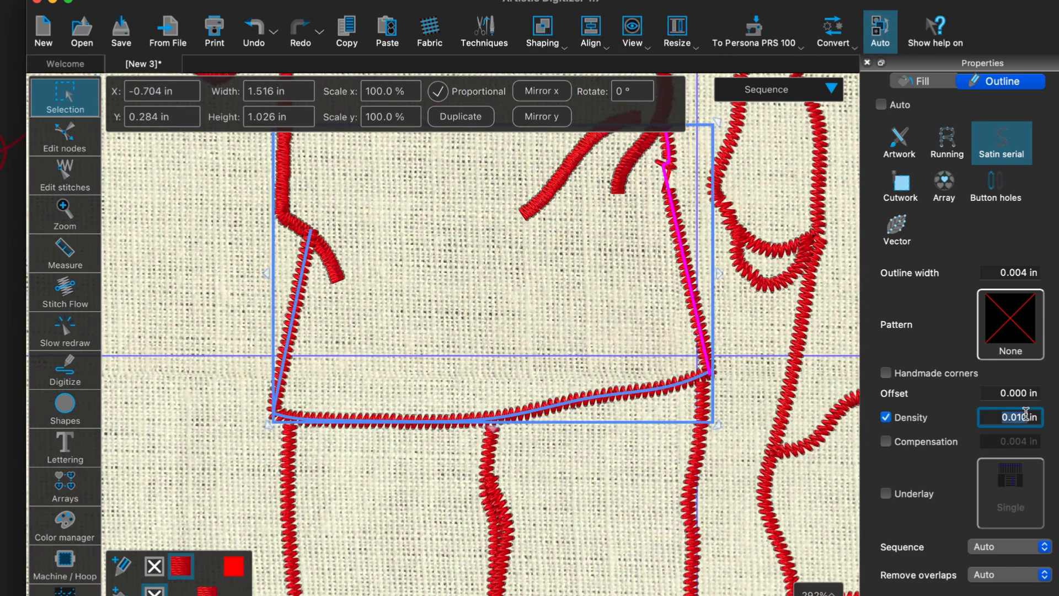
Enable custom Density of 0.010 in on the taller child's legs and shoes and the lower fence lines around them
click(293, 356)
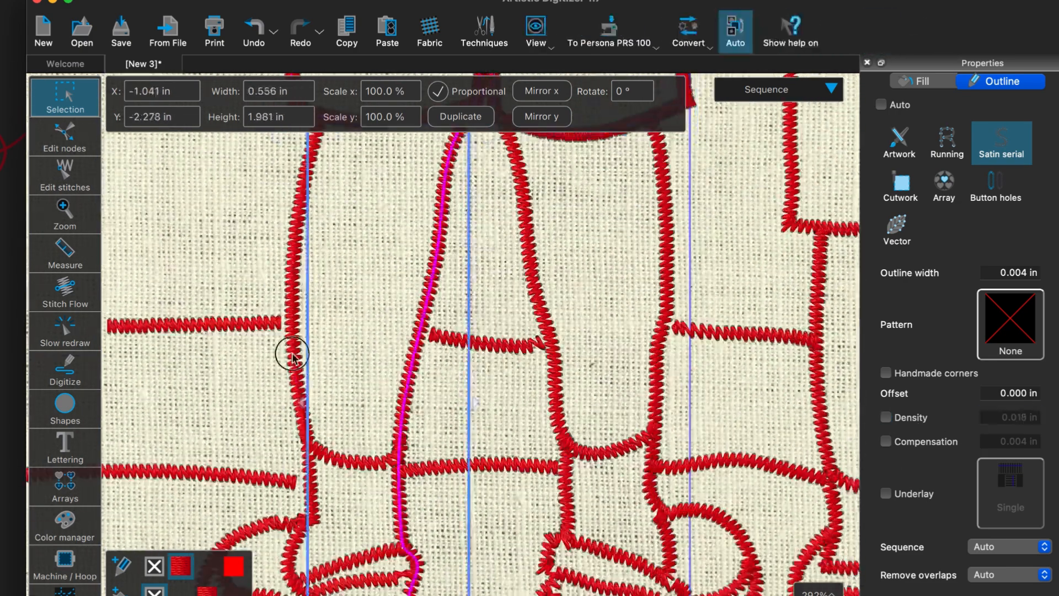
shift+click(310, 499)
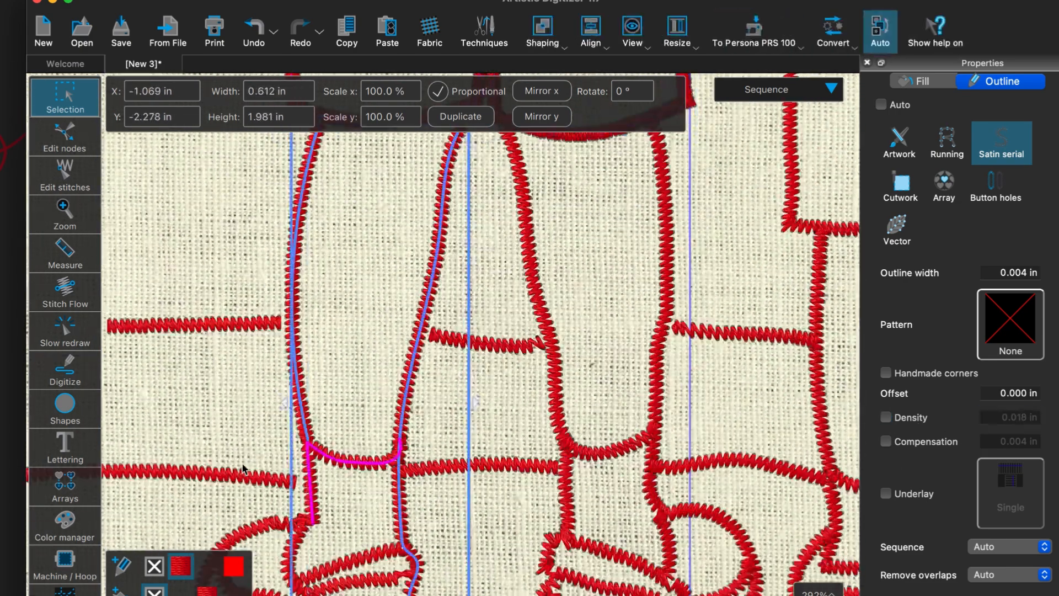
shift+click(242, 473)
shift+click(480, 342)
shift+click(703, 510)
shift+click(724, 331)
shift+click(734, 461)
scroll(480, 342, down, 4)
shift+click(326, 406)
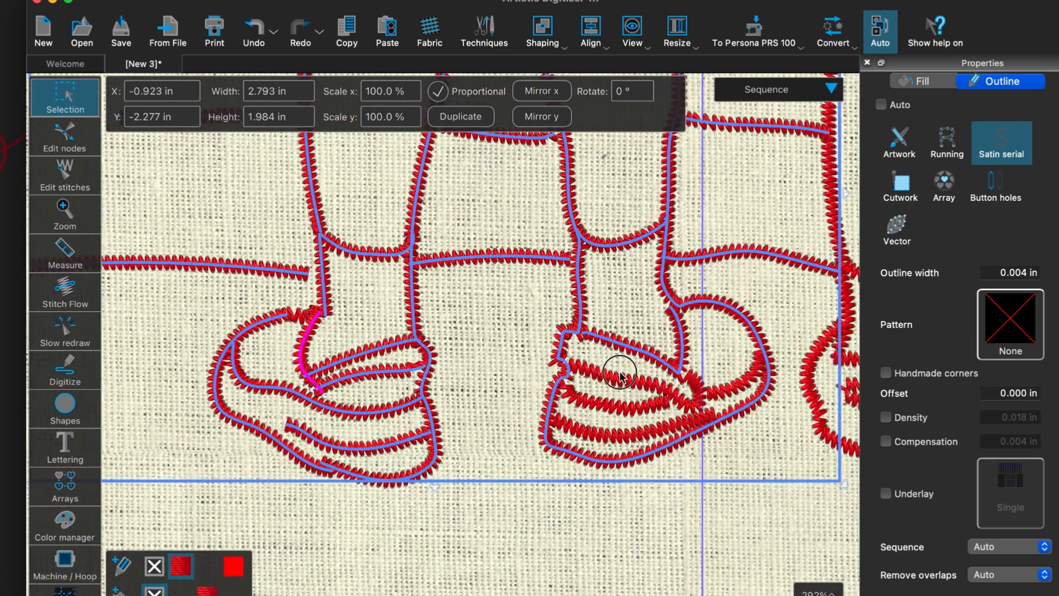
click(886, 417)
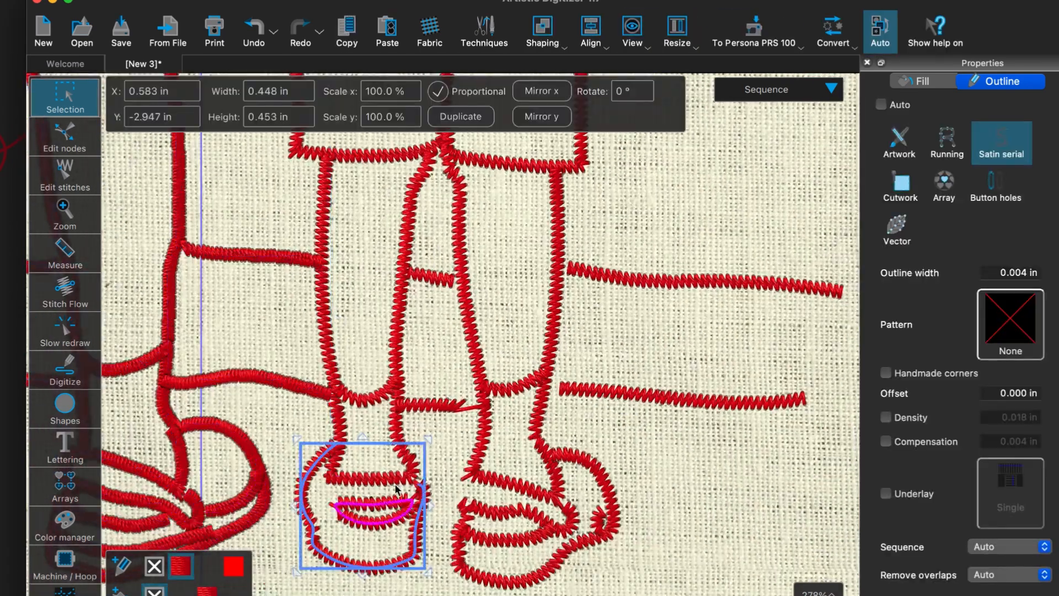
Enable custom Density of 0.010 in on the shorter child's legs and shoes and the adjacent lower fence lines
shift+click(398, 331)
shift+click(364, 398)
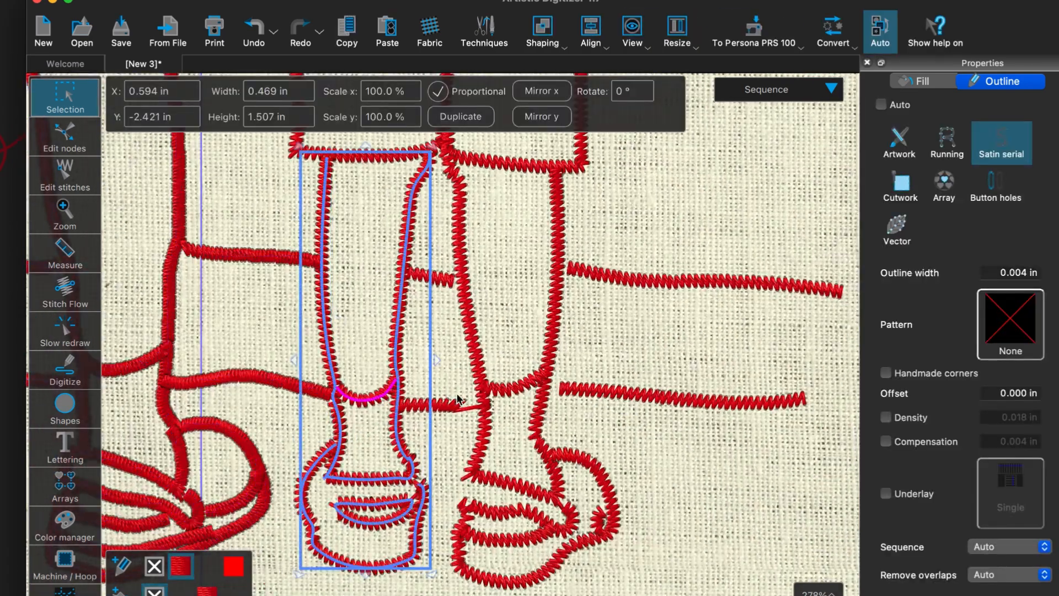
shift+click(461, 401)
shift+click(513, 386)
shift+click(667, 395)
shift+click(684, 281)
click(886, 417)
double_click(1025, 417)
Reposition the stray end nodes at the shorter child's right shoe and on the fence line between the ankles
click(64, 137)
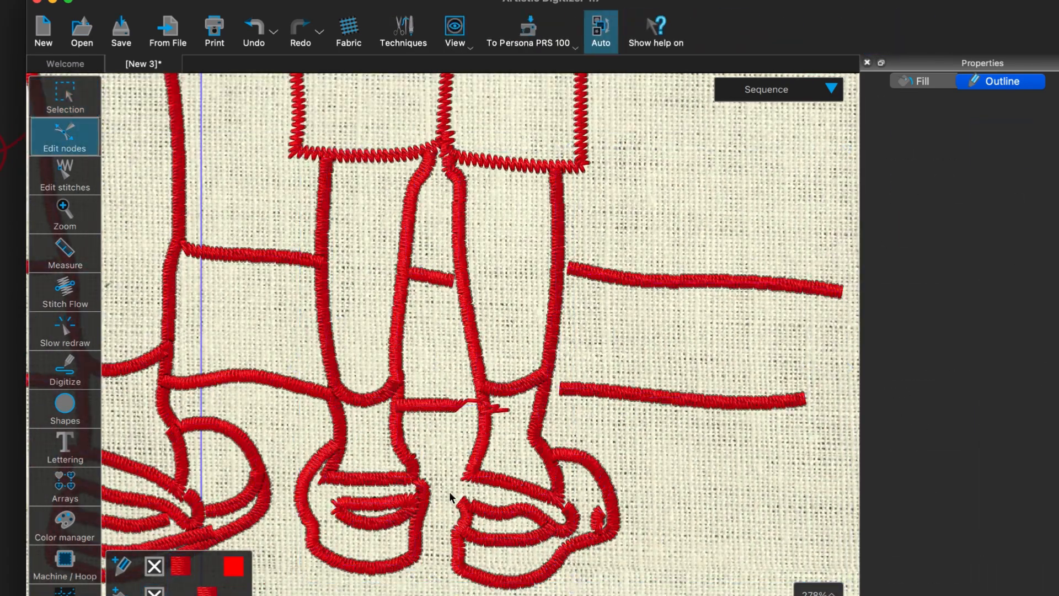
click(459, 501)
drag(463, 501, 469, 476)
click(479, 407)
drag(484, 408, 475, 406)
click(465, 430)
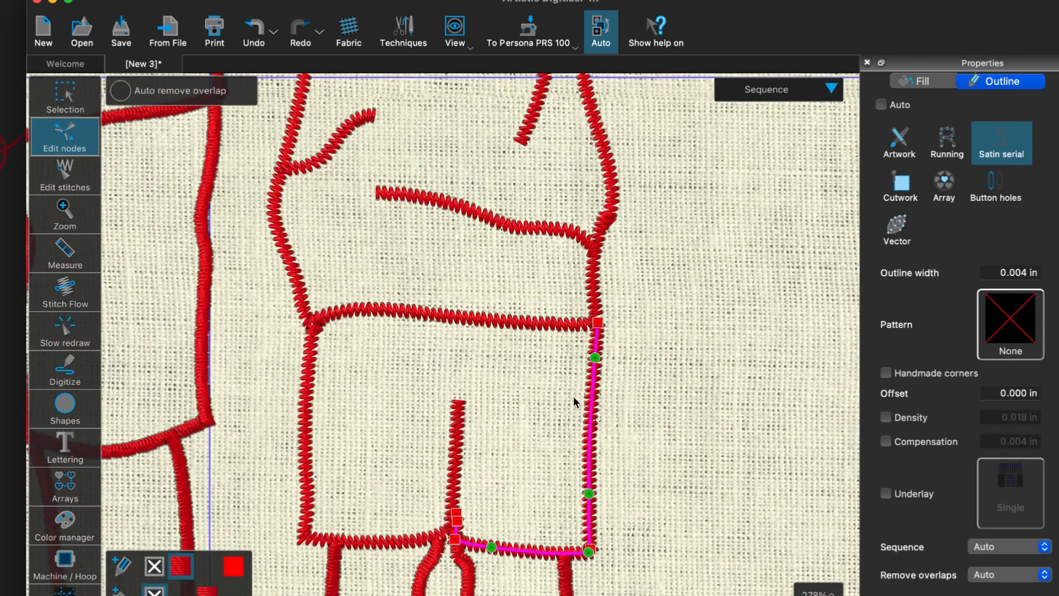
Enable custom Density of 0.010 in on the shorter child's shorts and shirt lines and shift the small shirt fold curve
click(303, 426)
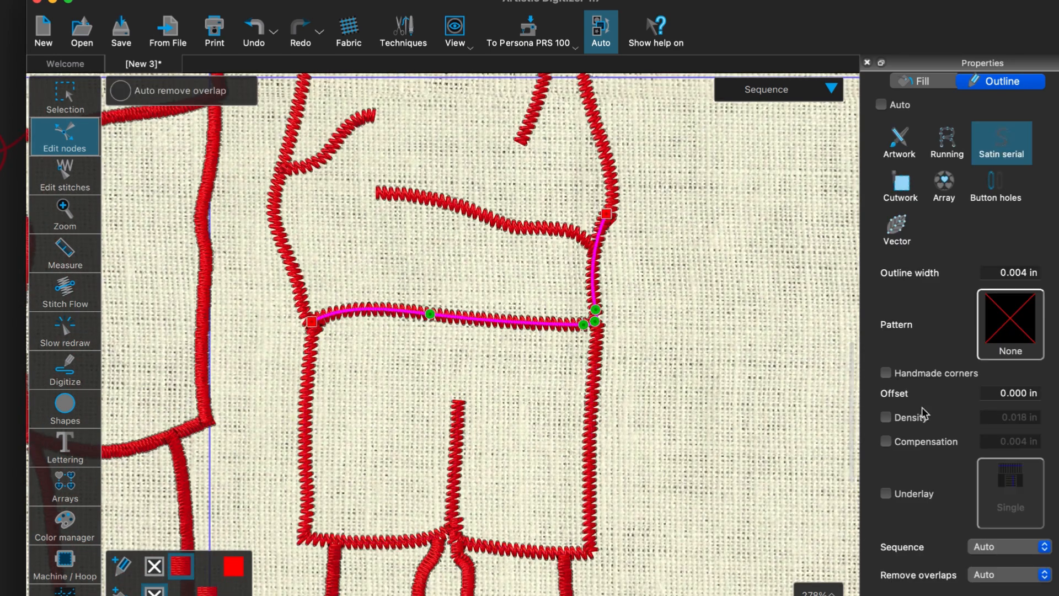
click(886, 417)
double_click(1025, 418)
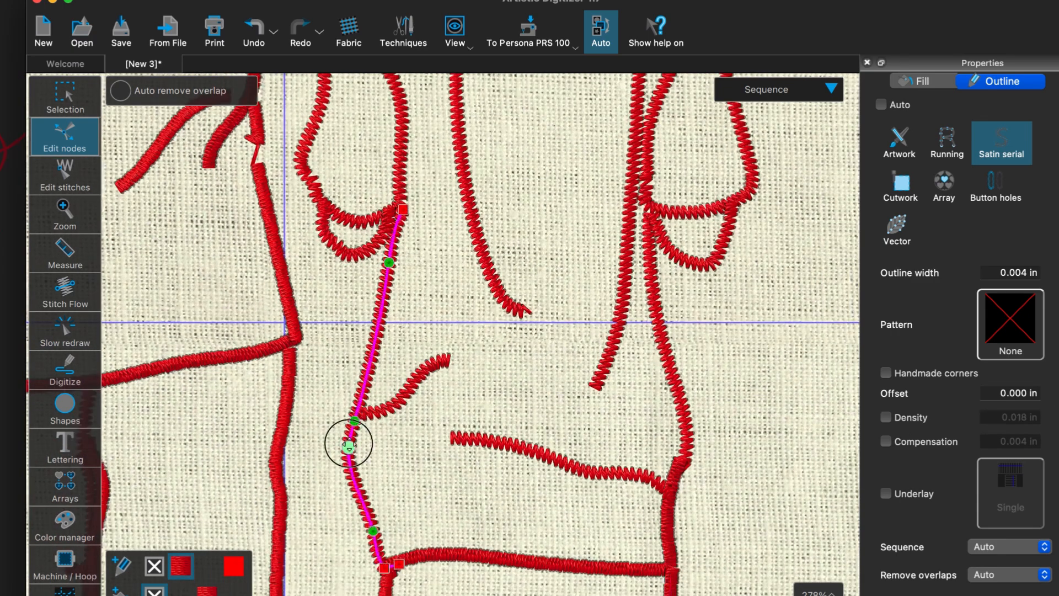
click(411, 403)
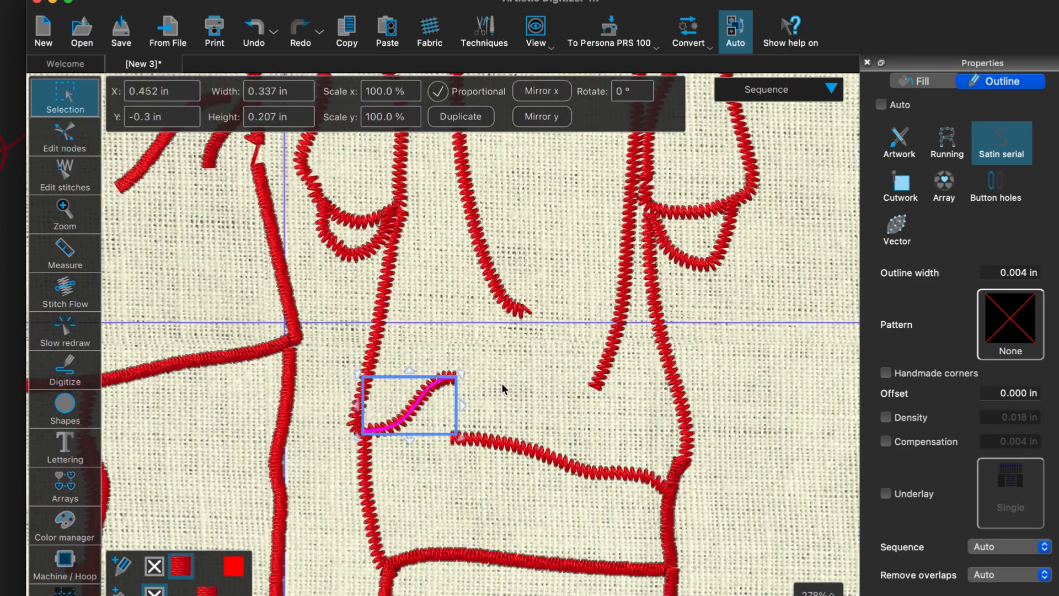
key(super+a)
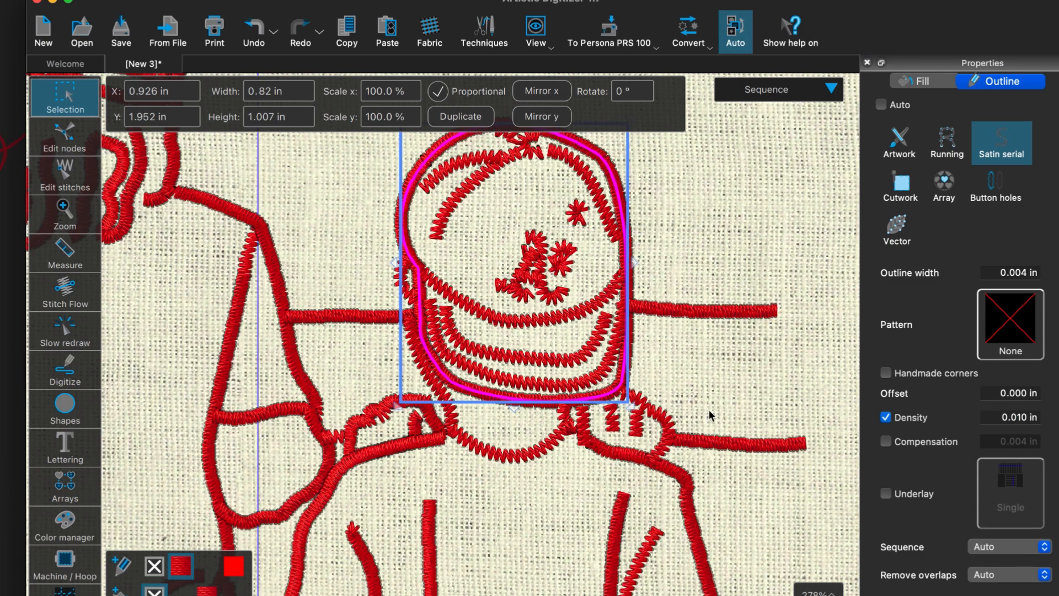
Pull both ends of the inner strap-opening curve on the shorter child's cap inward
click(65, 137)
click(448, 323)
drag(447, 309, 461, 324)
drag(606, 315, 593, 320)
Reshape the outer strap curve on the shorter child's cap, moving its nodes inward and deleting the end nodes on its right side
click(429, 306)
drag(430, 303, 439, 310)
drag(448, 360, 456, 354)
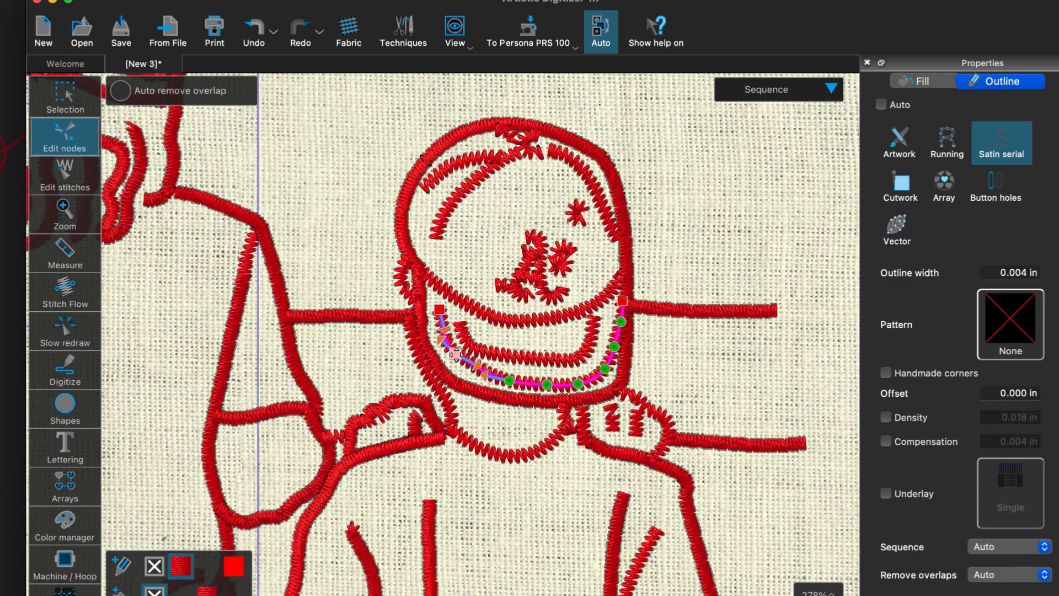
click(622, 301)
key(Delete)
key(Delete)
drag(614, 346, 607, 344)
drag(605, 369, 597, 370)
Smooth the bend in the cap's inner strap curve by shifting its left nodes and deleting one
click(65, 98)
click(485, 353)
click(65, 137)
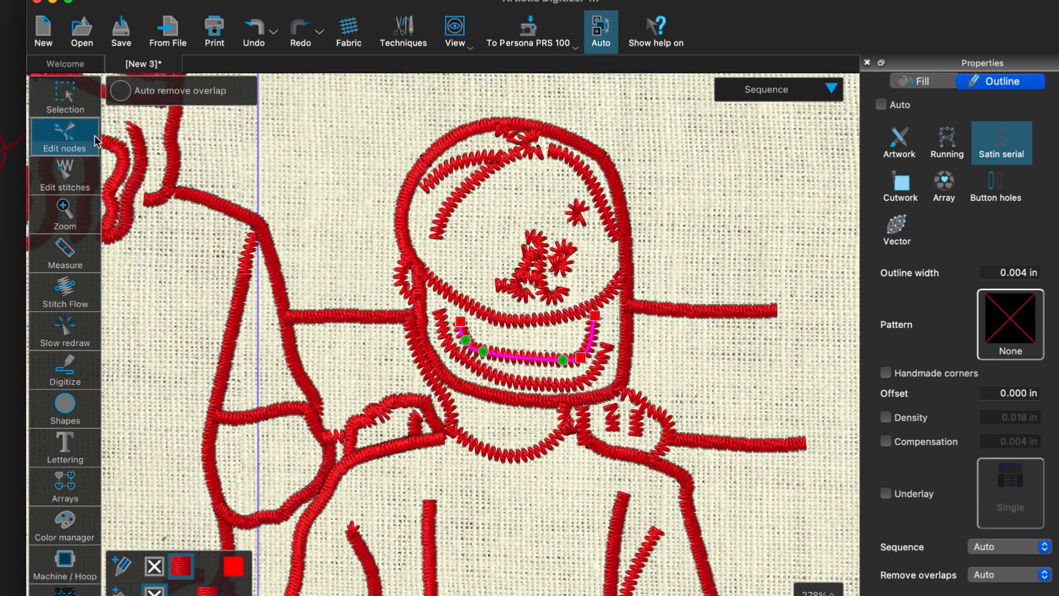
drag(471, 341, 479, 344)
key(Delete)
Enable custom Density of 0.010 in on the shorter child's cap strap curves, brim line, crown seams and small crown shape
click(65, 98)
shift+click(499, 380)
shift+click(485, 315)
shift+click(458, 196)
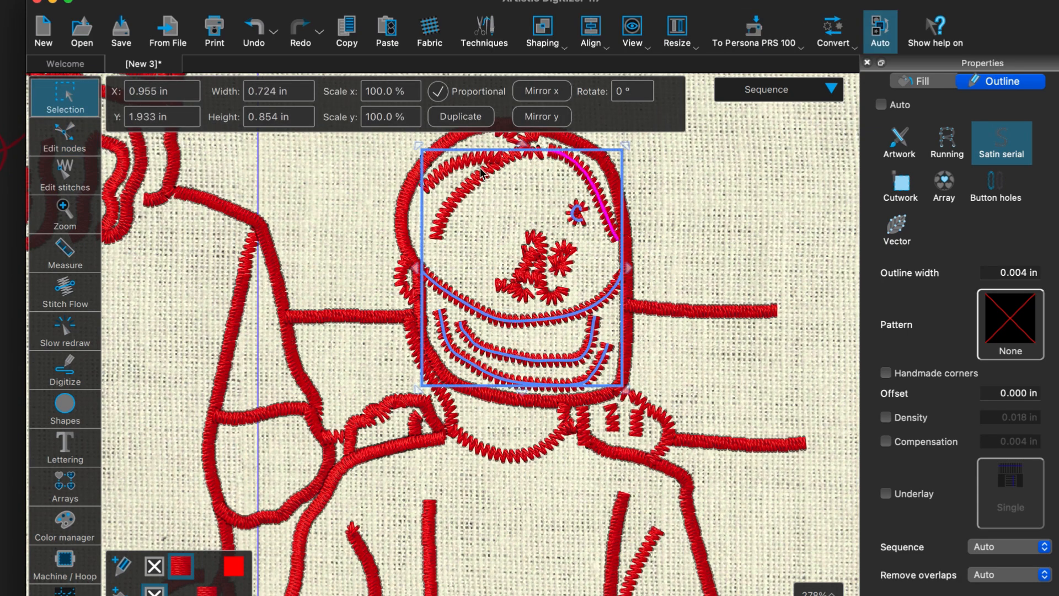
scroll(519, 220, up, 2)
click(885, 417)
click(690, 248)
click(523, 217)
click(885, 418)
click(1028, 416)
Set Density to 0.010 in on the small logo shapes in the middle of the shorter child's cap
click(569, 272)
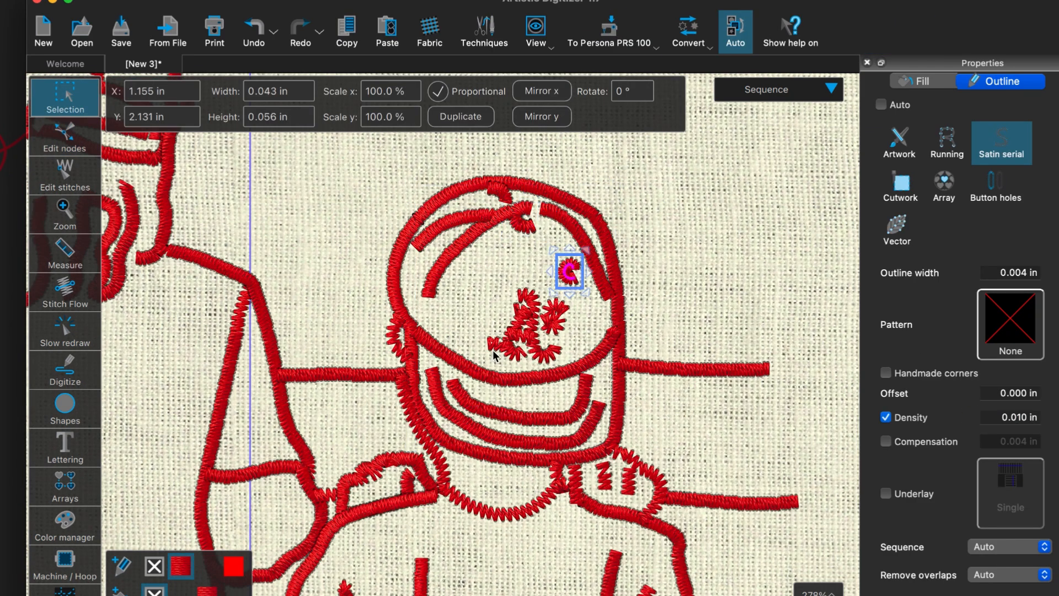
drag(499, 353, 566, 317)
click(1029, 416)
key(BackSpace)
text(0)
key(Return)
Extend the lower end of the small S-shaped mark on the cap and set its Density to 0.015 in
click(553, 318)
click(65, 137)
scroll(568, 230, up, 8)
scroll(551, 204, down, 8)
drag(519, 231, 498, 217)
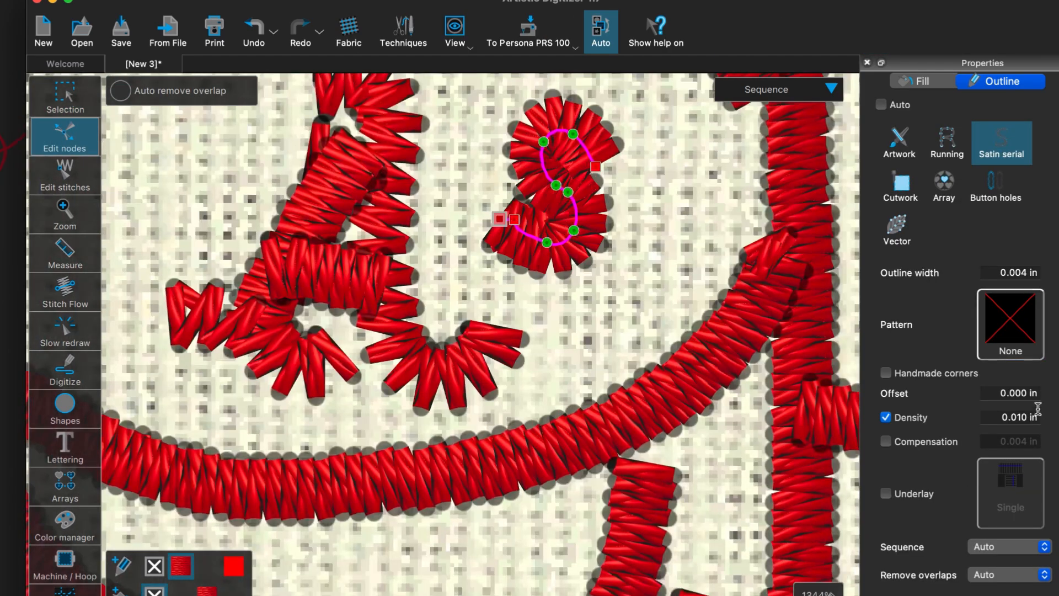
click(1029, 417)
key(BackSpace)
text(5)
Set Density to 0.015 in on the right stroke and lower-left foot of the cap's A-shaped mark
click(387, 326)
click(1029, 417)
key(BackSpace)
text(5)
click(277, 338)
click(1028, 417)
key(BackSpace)
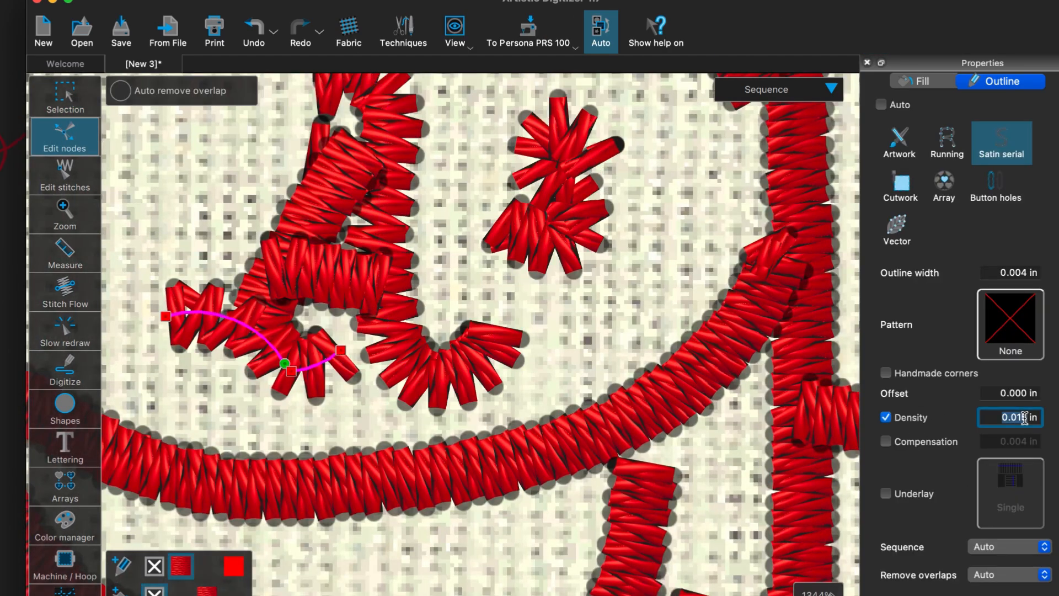
text(5)
Adjust the crossbar of the A-shaped mark by moving one of its nodes toward the right stroke
scroll(480, 331, up, 3)
click(71, 134)
click(330, 381)
drag(285, 369, 318, 386)
click(387, 398)
click(205, 199)
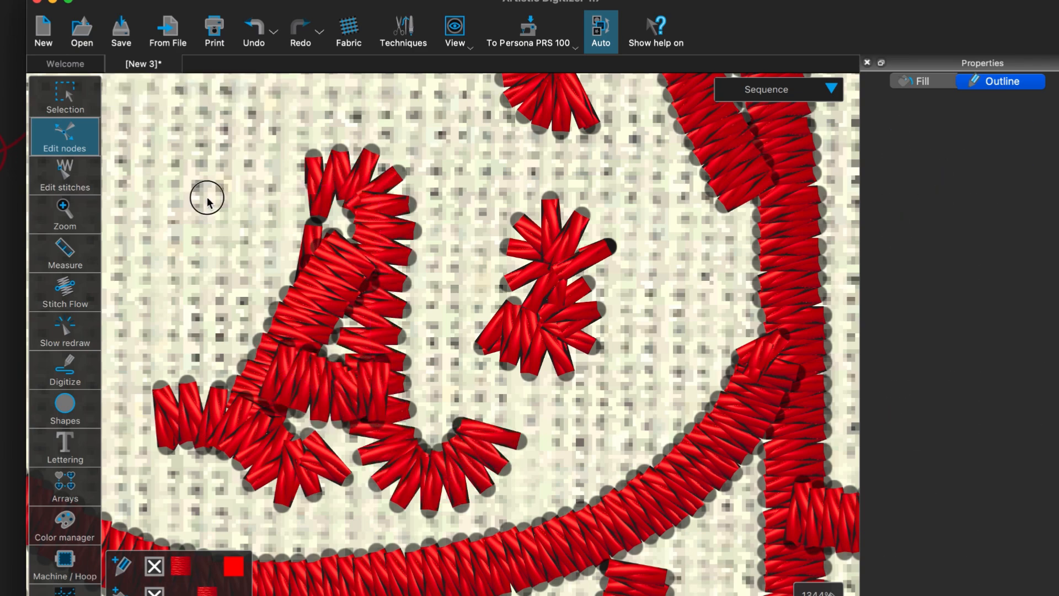
Raise the top end of the A-shaped mark's right stroke and reshape its lower-left foot, extending the foot's outer end
click(312, 186)
drag(309, 187, 299, 147)
click(232, 419)
drag(287, 473, 309, 475)
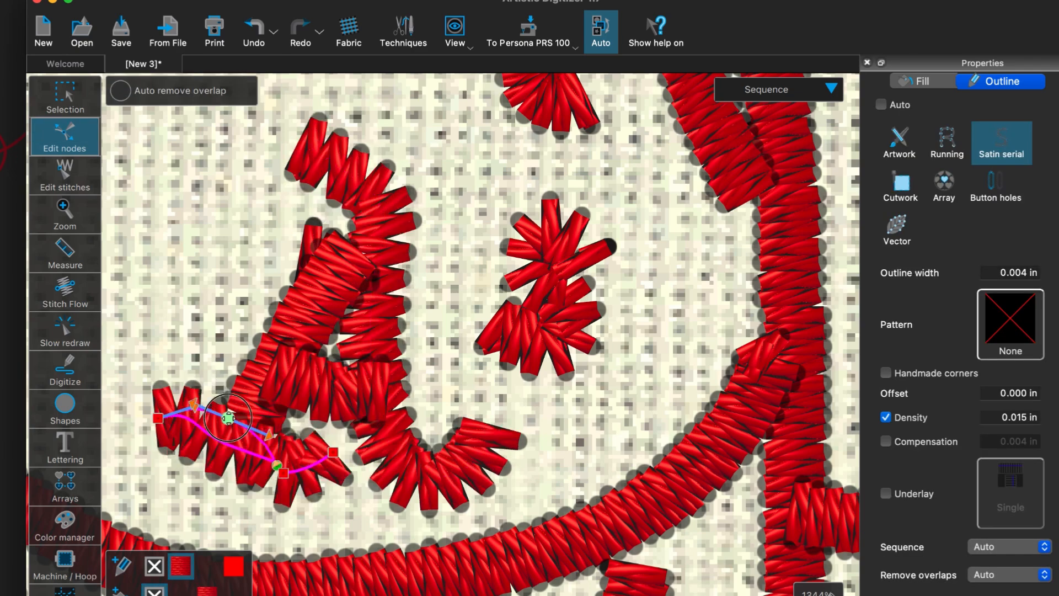
drag(159, 415, 136, 416)
Try to pull the left stroke of the A-shaped mark up toward the top of the letter
click(356, 254)
drag(356, 255, 331, 186)
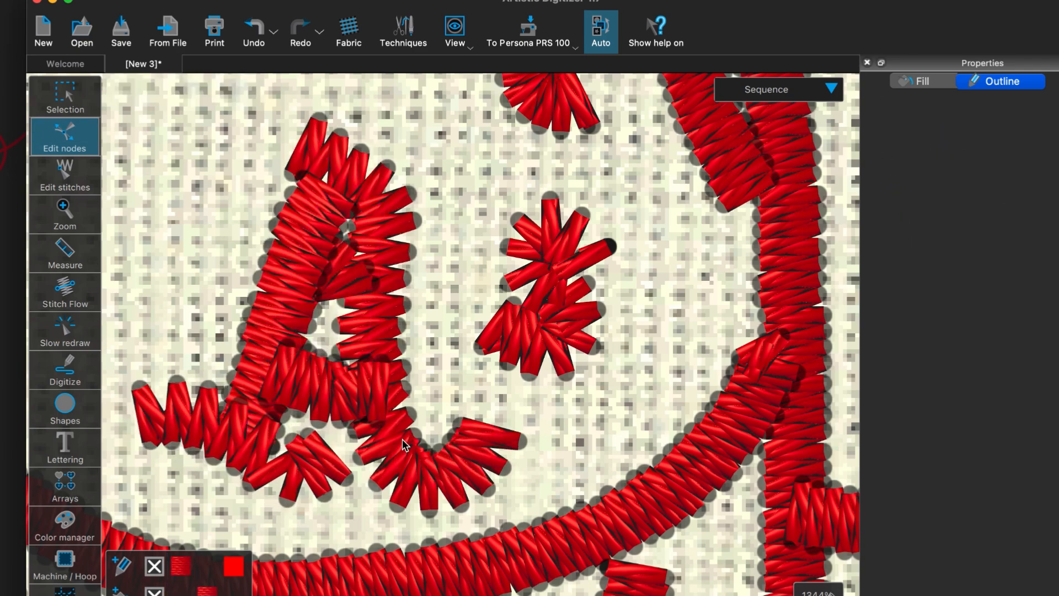
key(super+z)
Rebuild the A-shaped mark's left stroke by deleting a node, joining its top to the right stroke and shifting its base outward
click(322, 260)
key(Delete)
click(260, 279)
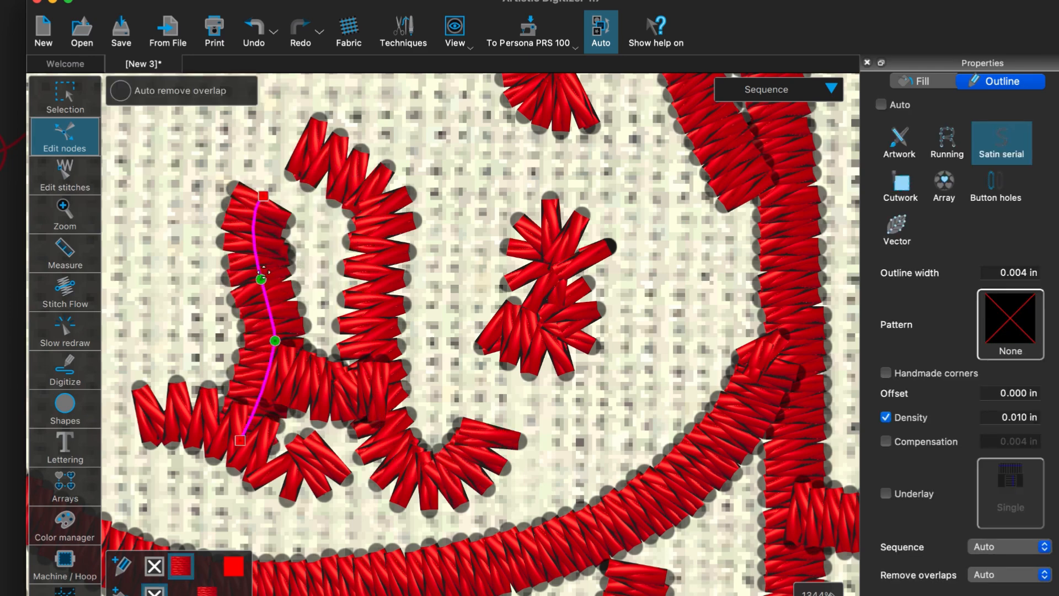
drag(256, 193, 346, 169)
drag(240, 440, 212, 440)
drag(275, 341, 258, 327)
Move the middle node of the A-shaped mark's crossbar slightly upward
click(318, 381)
drag(325, 386, 321, 376)
scroll(459, 376, down, 8)
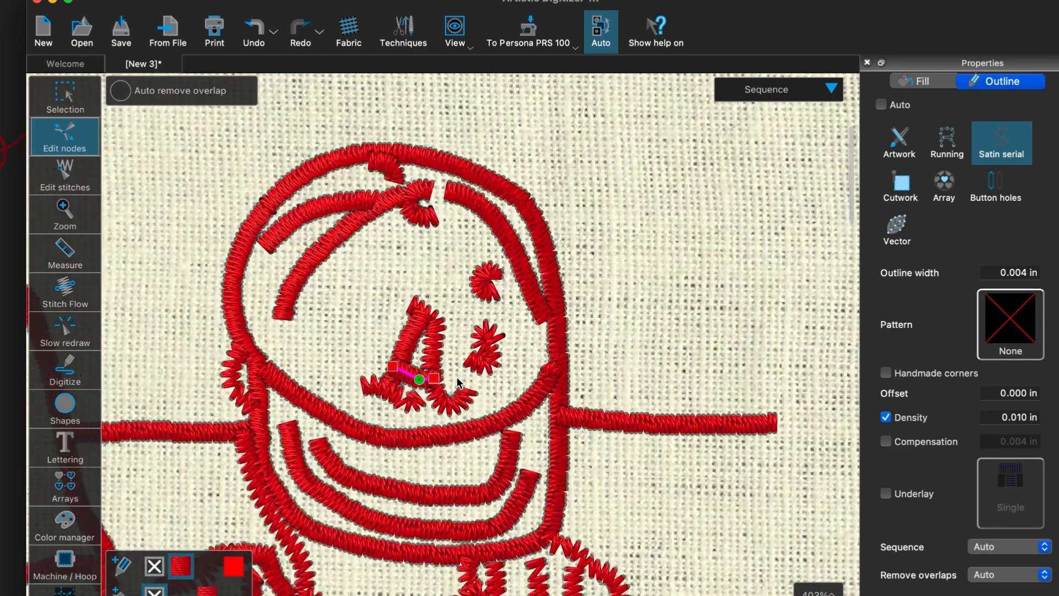
Clear the selection and play the Slow redraw stitching simulation of the whole design
click(508, 507)
click(67, 96)
shift+click(530, 509)
click(765, 473)
scroll(764, 473, down, 7)
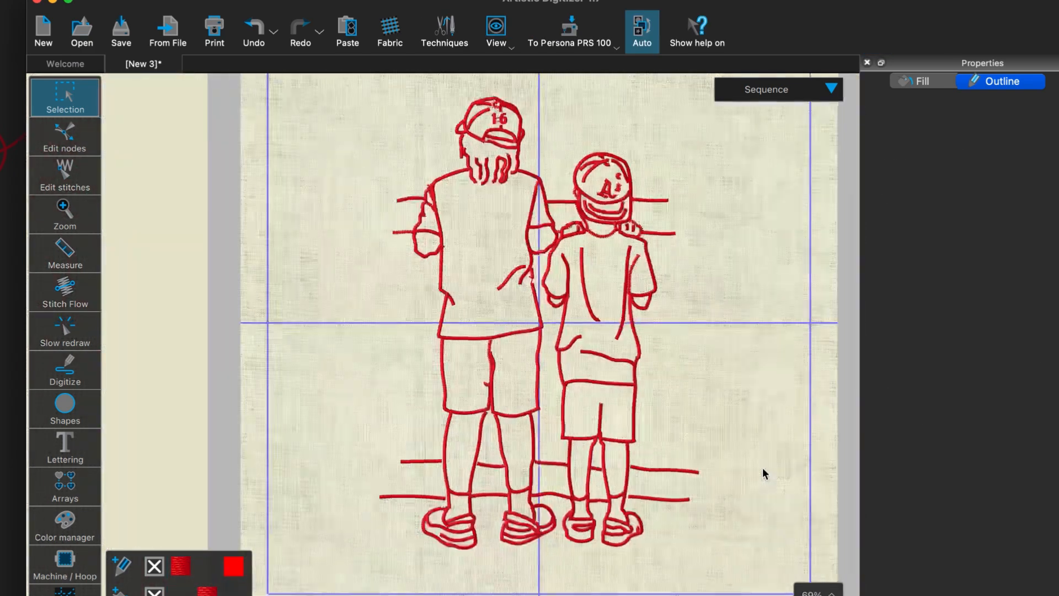
click(64, 331)
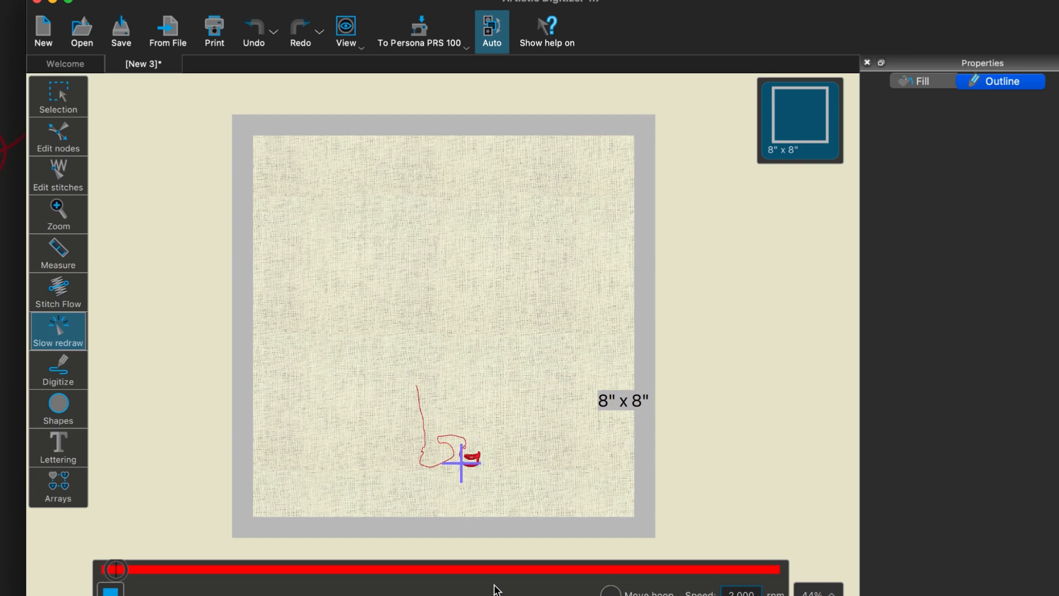
Skip the stitching simulation to its end and save the design to the Desktop as BOYS in Design Files (*.Draw) format
drag(127, 571, 798, 500)
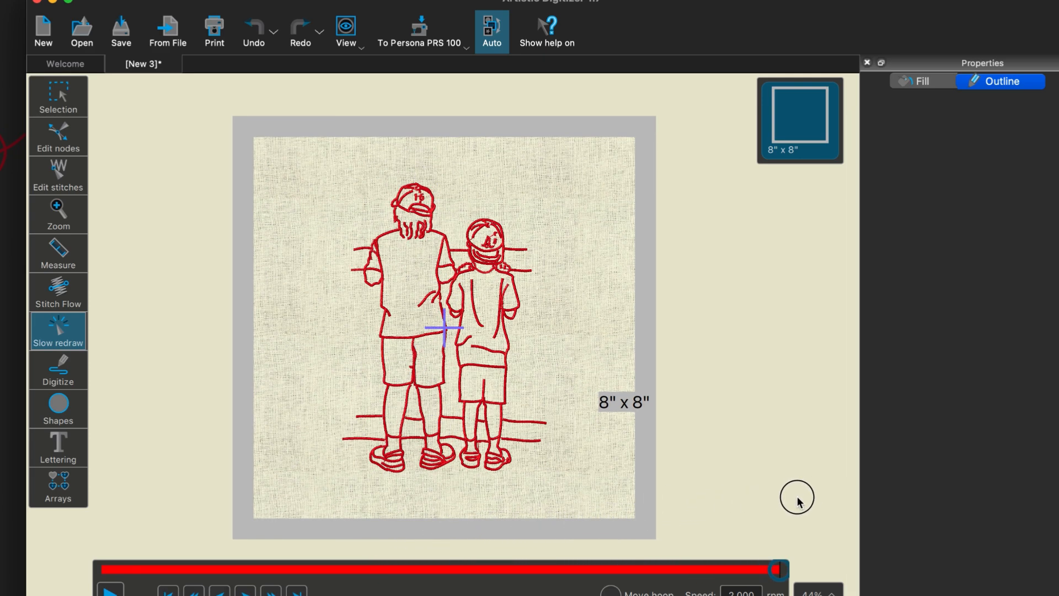
click(95, 1)
click(114, 15)
text(BOYS)
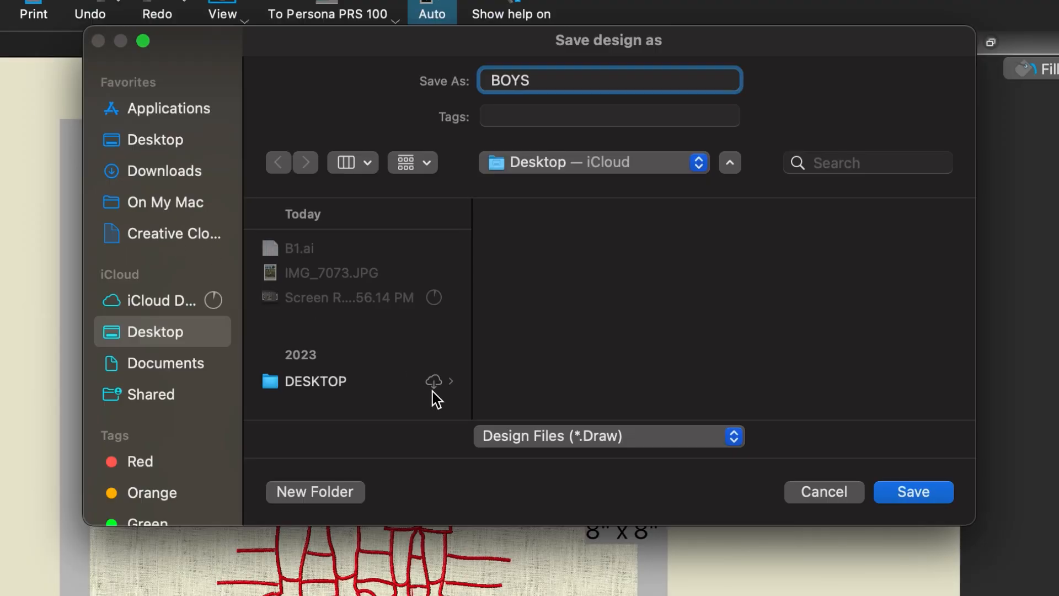
click(916, 493)
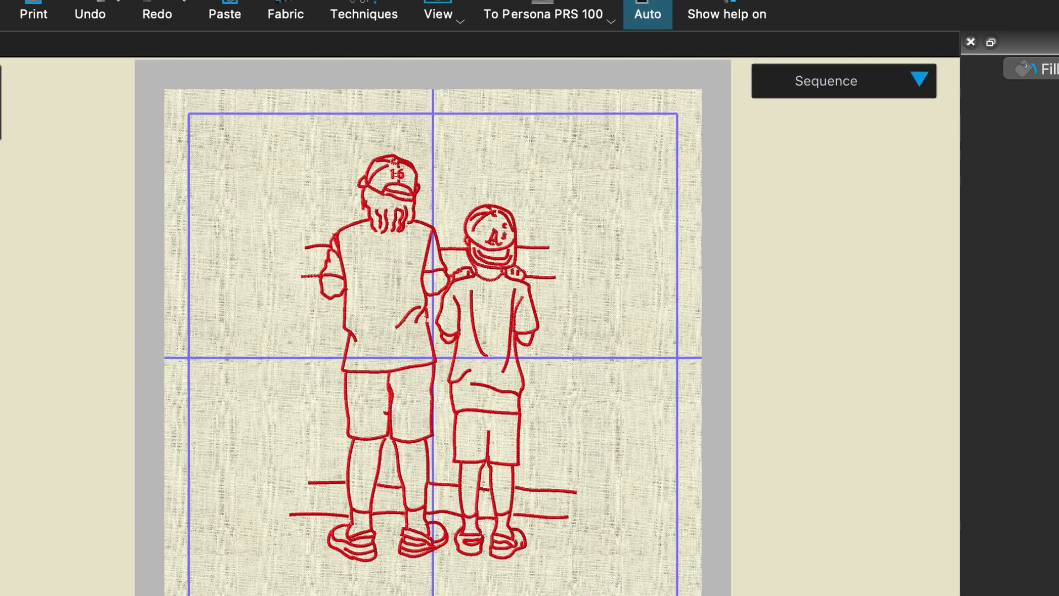
click(620, 521)
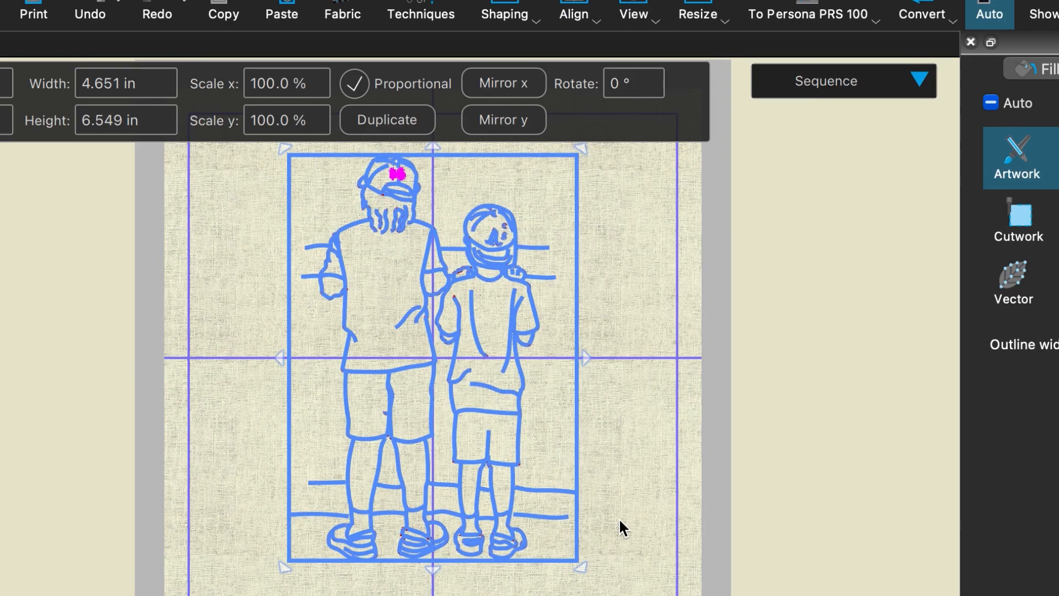
key(Escape)
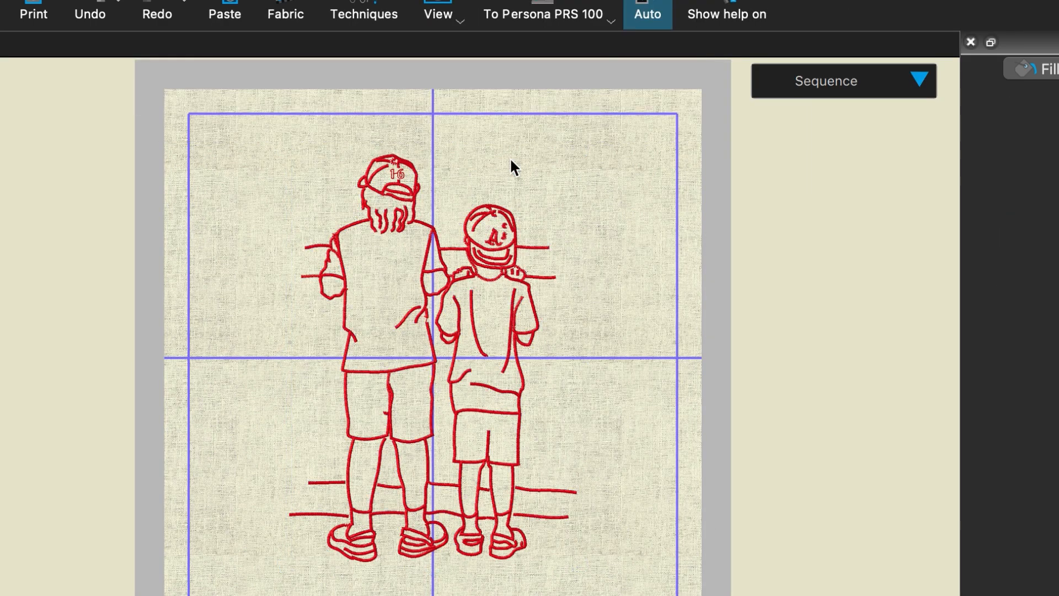
scroll(513, 165, up, 3)
click(263, 232)
key(Escape)
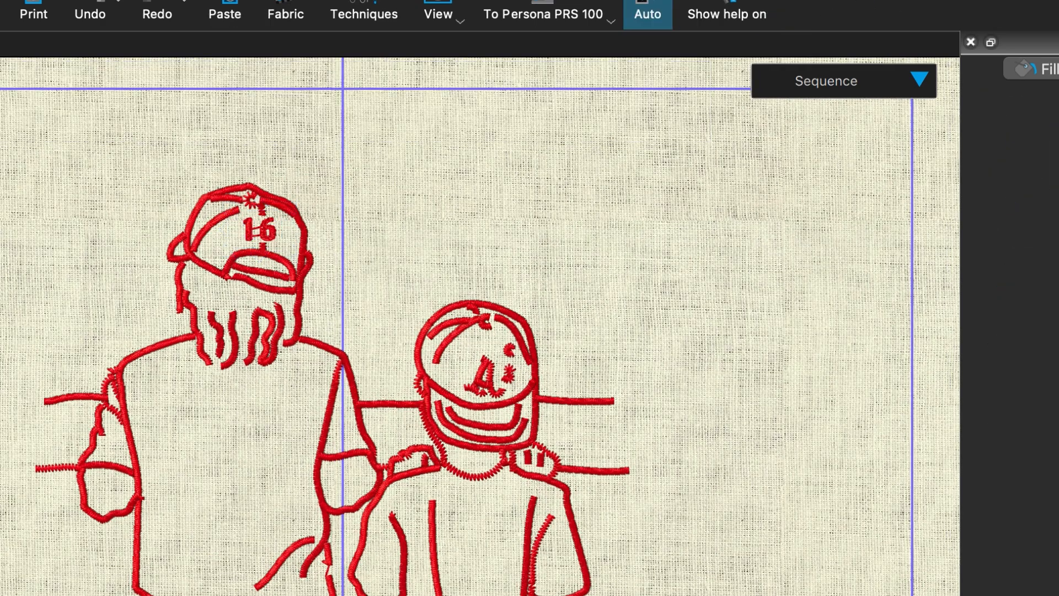
Try to change the stitch type of all lines in the design at once
click(547, 519)
key(super+a)
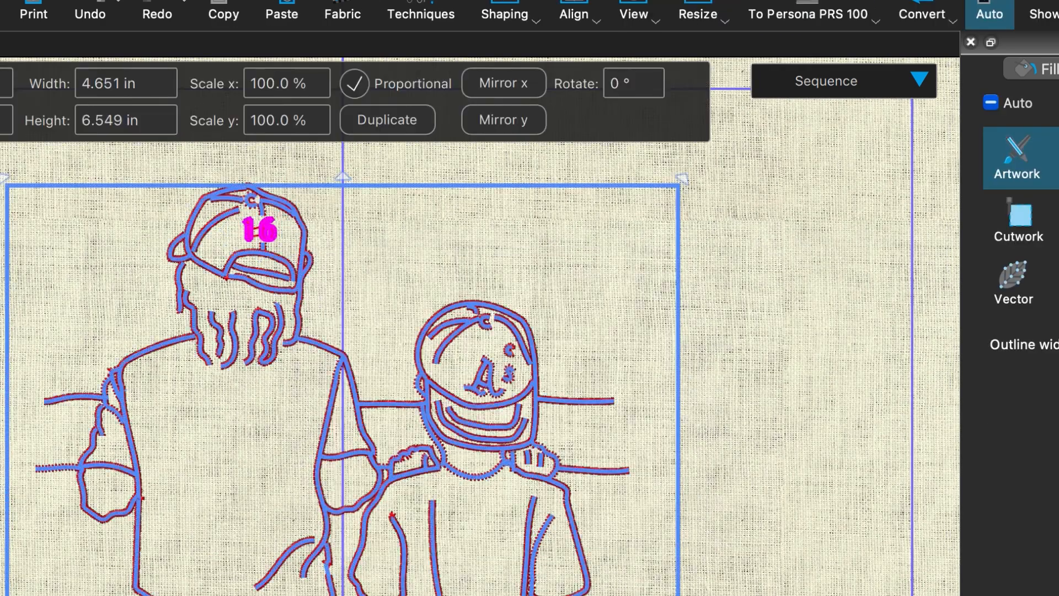
key(Escape)
click(634, 518)
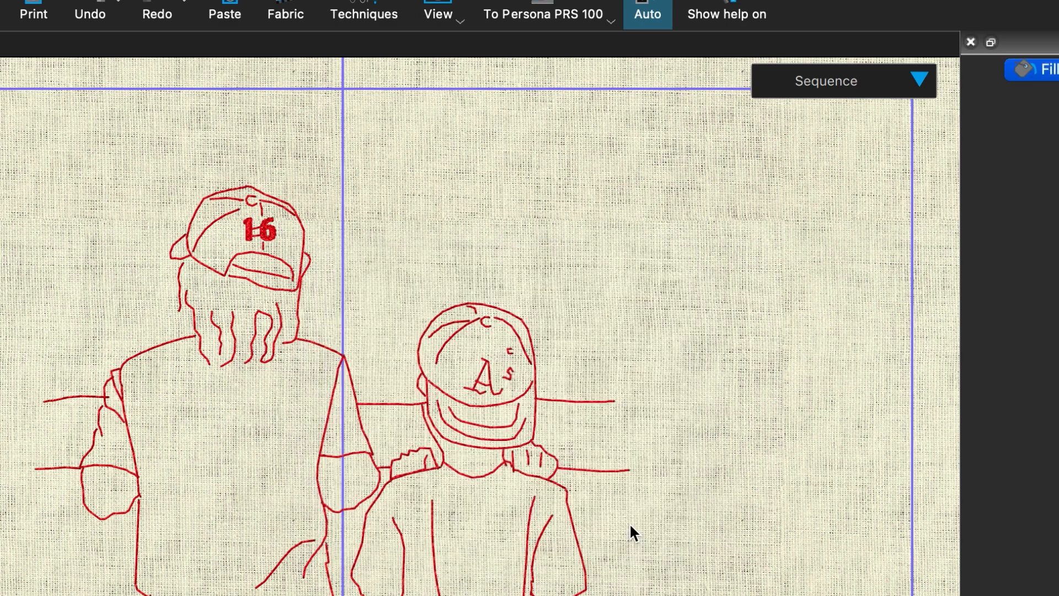
key(super+a)
key(Escape)
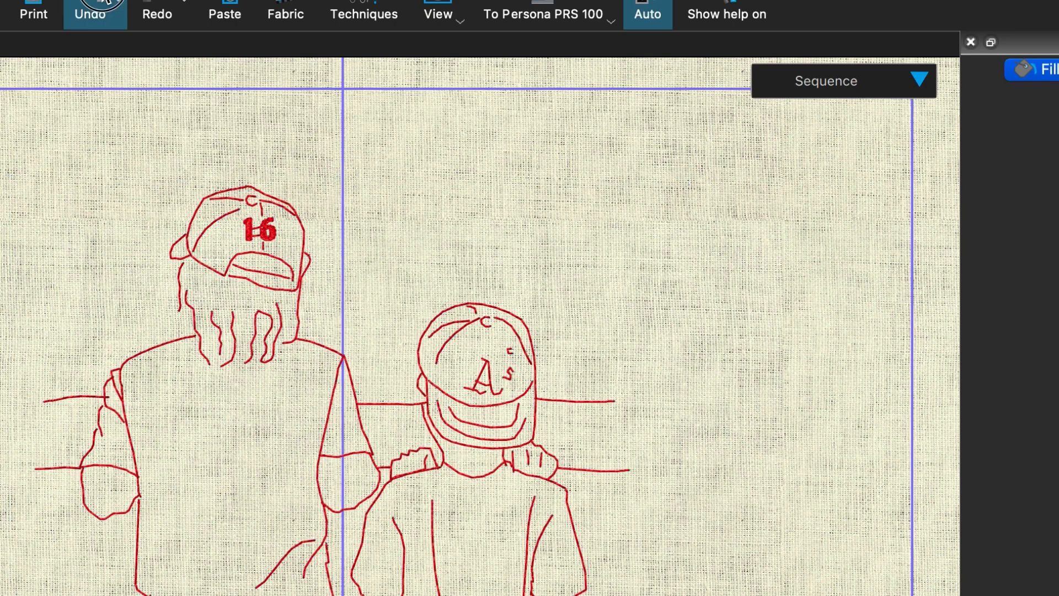
Undo the last stitch changes made to the whole design and clear the selection
click(90, 14)
click(2, 315)
click(90, 13)
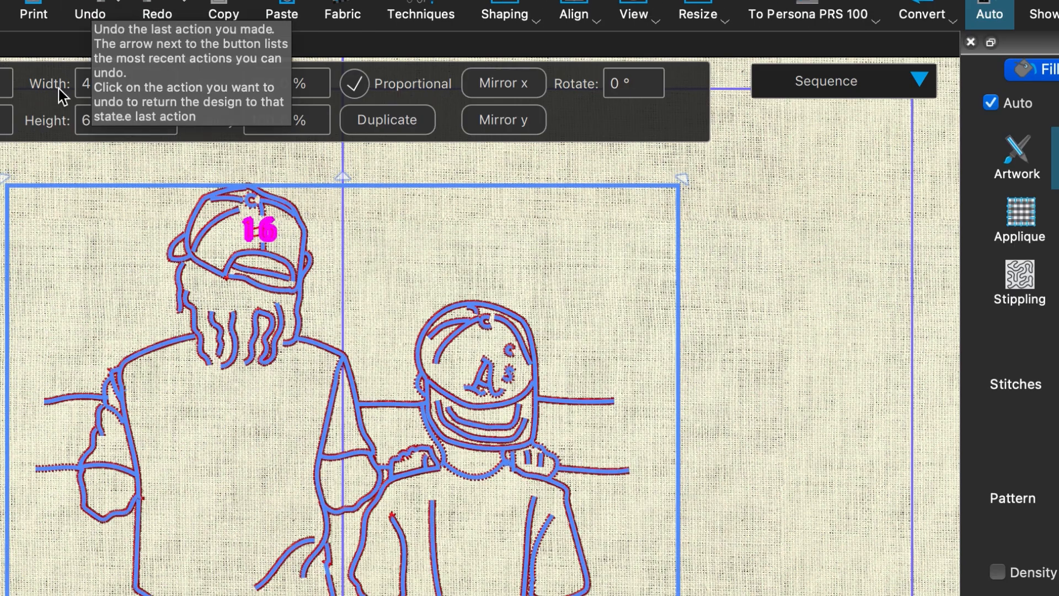
key(Escape)
Tighten the stitch density of the smaller child's neckline, left neck edge and ear, and of the hand outline on the right shoulder
scroll(2, 486, down, 10)
scroll(1, 485, up, 6)
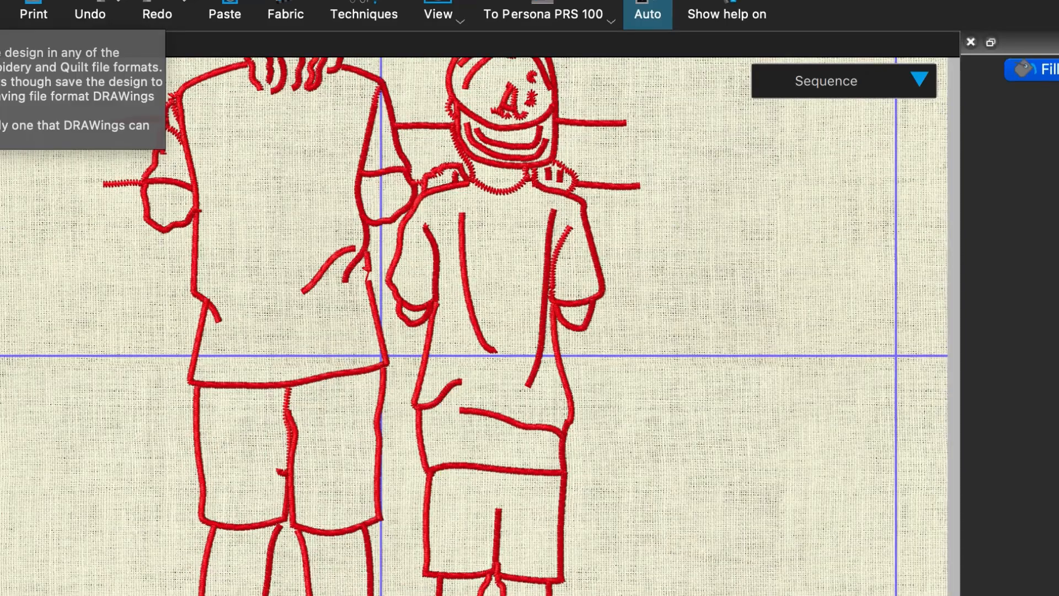
scroll(515, 528, up, 5)
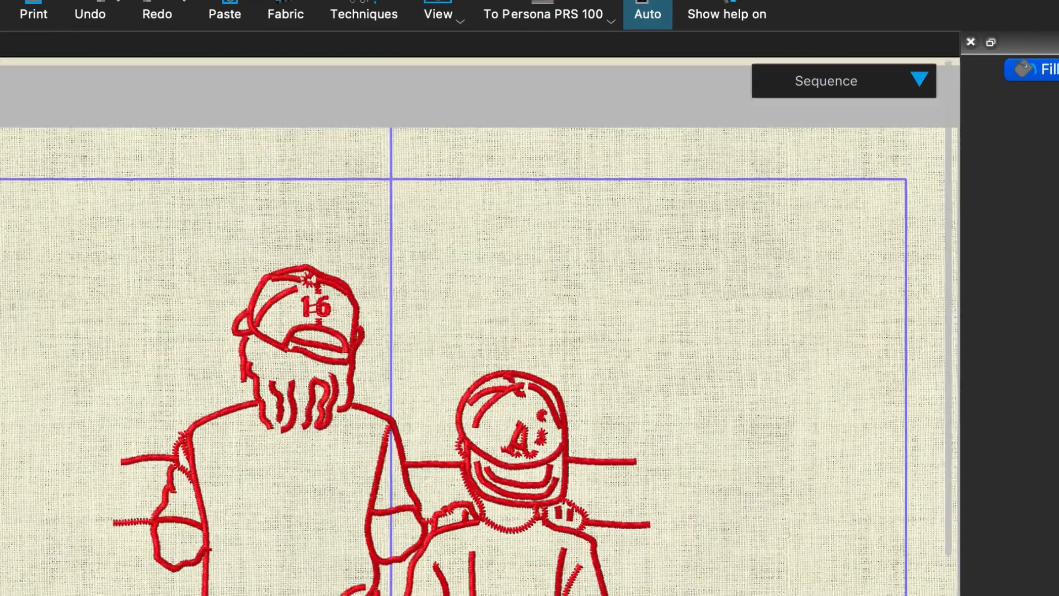
click(514, 526)
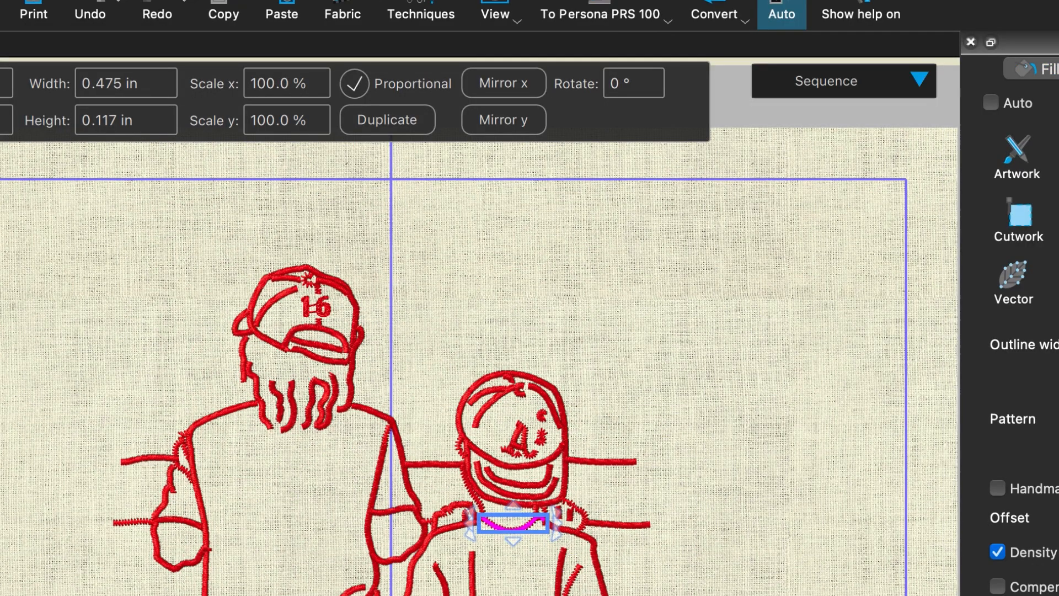
click(479, 499)
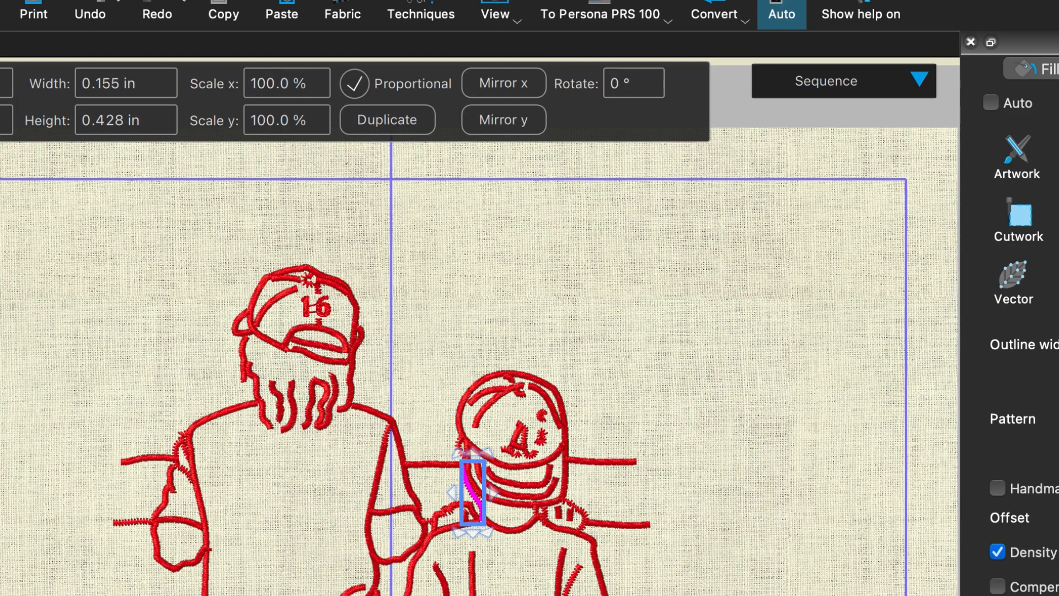
click(574, 516)
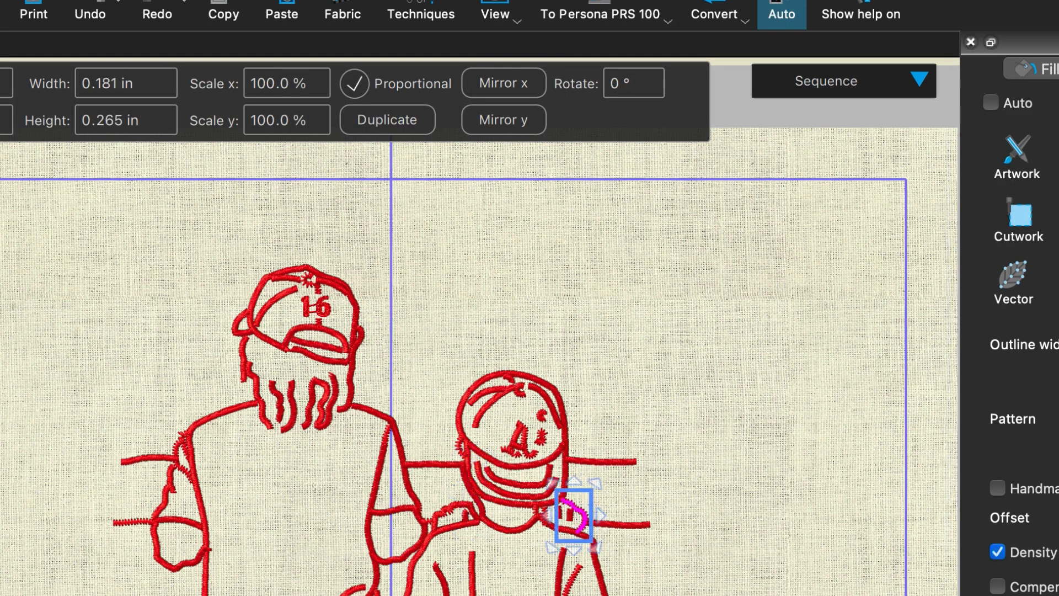
key(Tab)
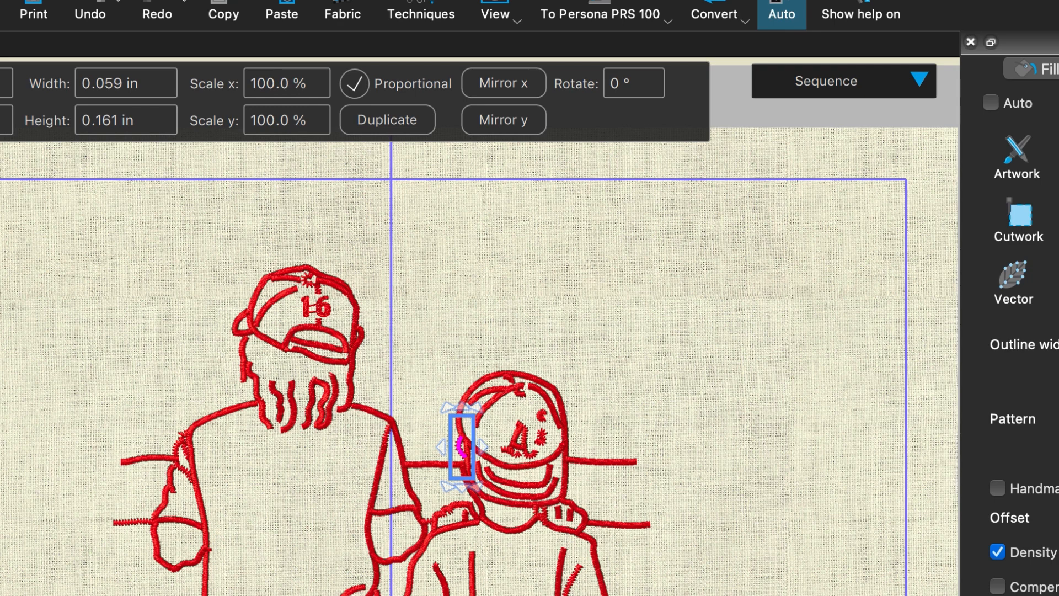
click(767, 575)
Clean up the taller child's left sleeve line where it meets the shoulder, and tighten the density of the lower fence rail beside that arm
click(180, 453)
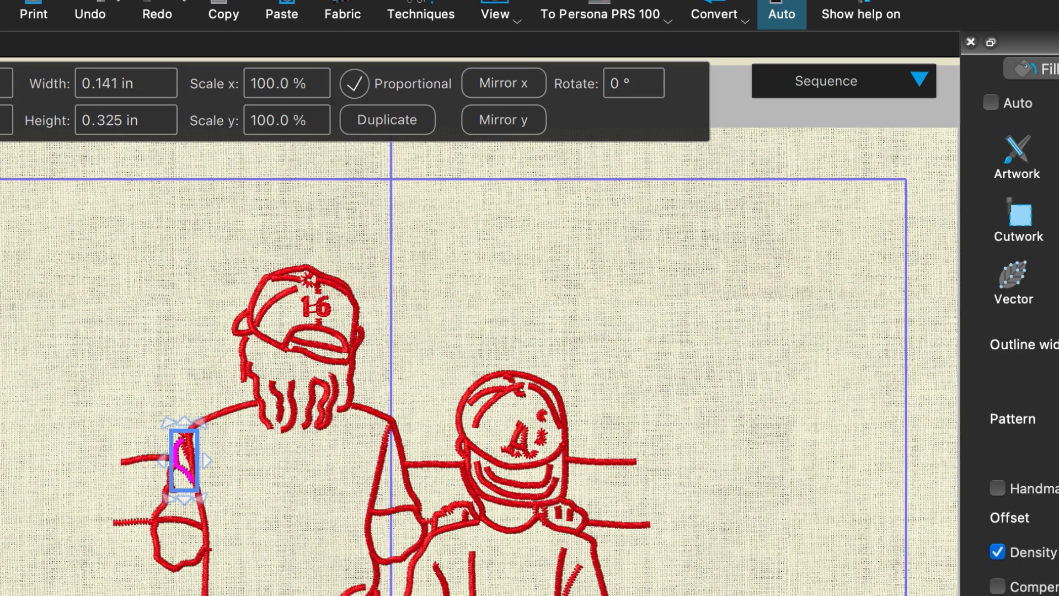
click(97, 392)
scroll(246, 461, up, 6)
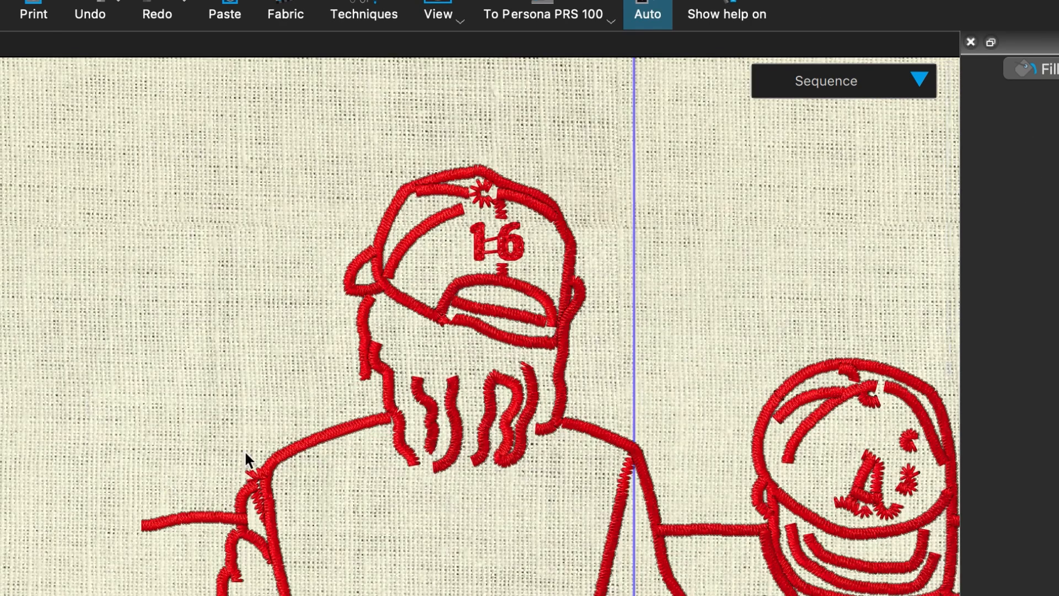
click(260, 541)
click(268, 509)
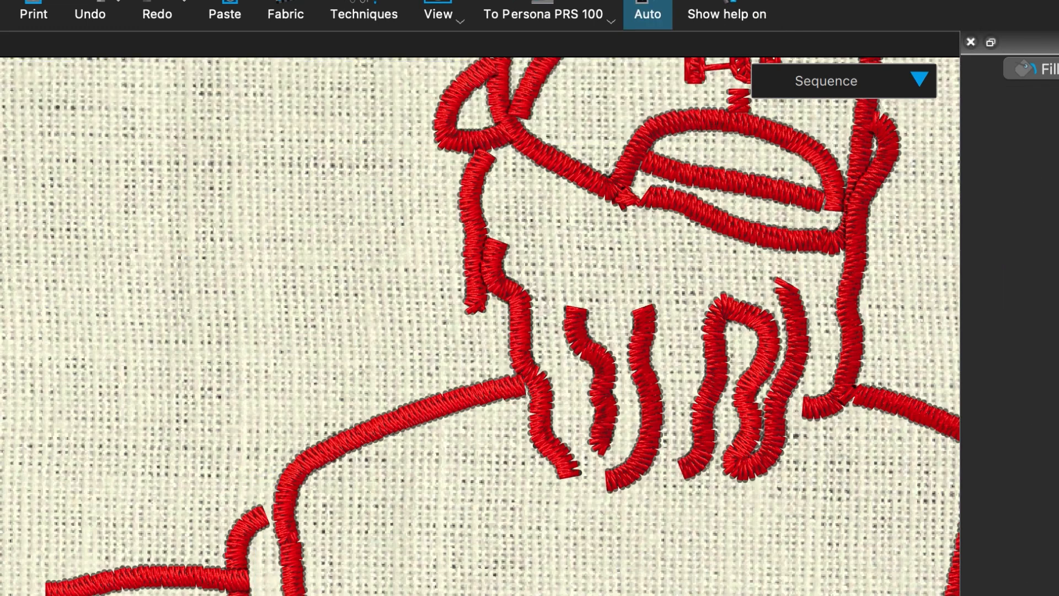
click(272, 499)
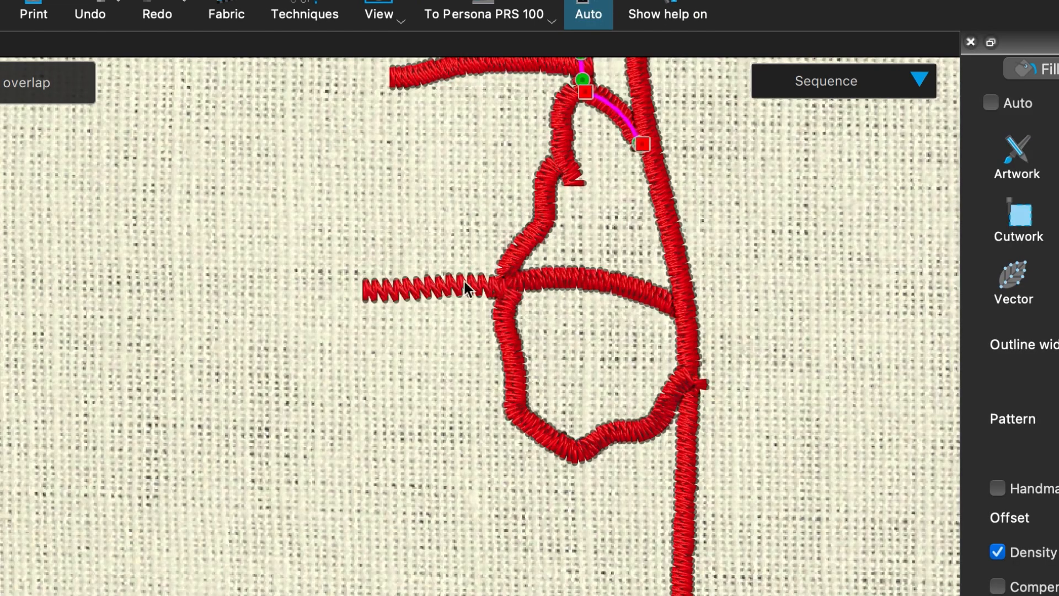
click(465, 287)
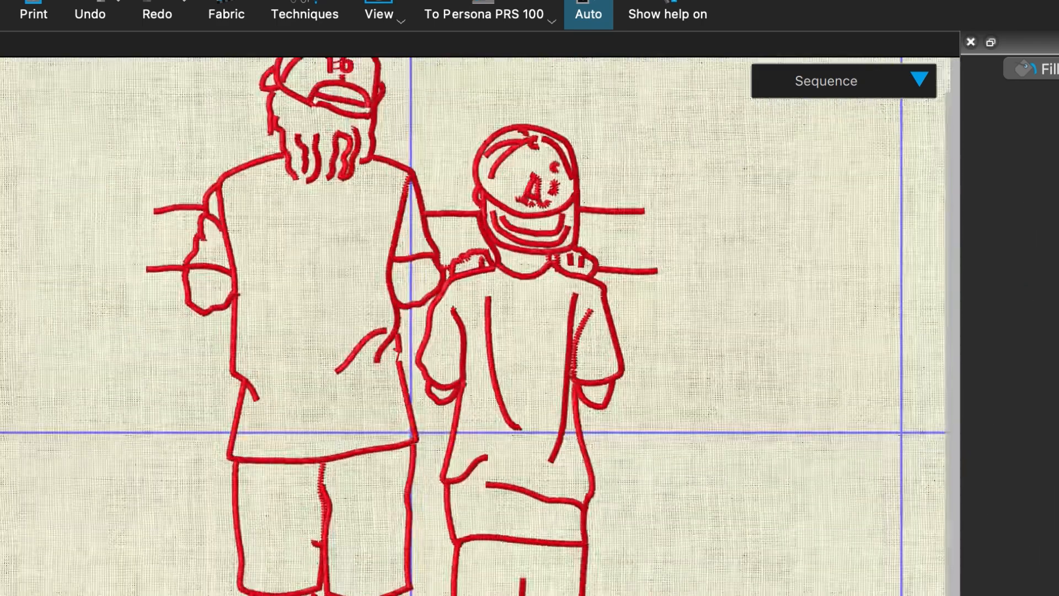
key(super+shift+s)
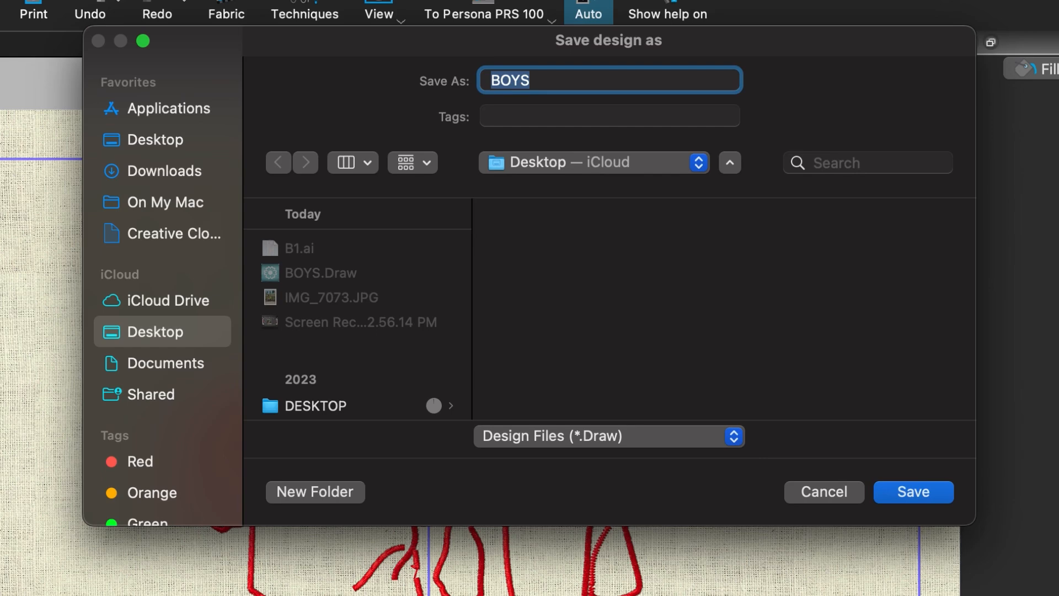
scroll(182, 397, down, 5)
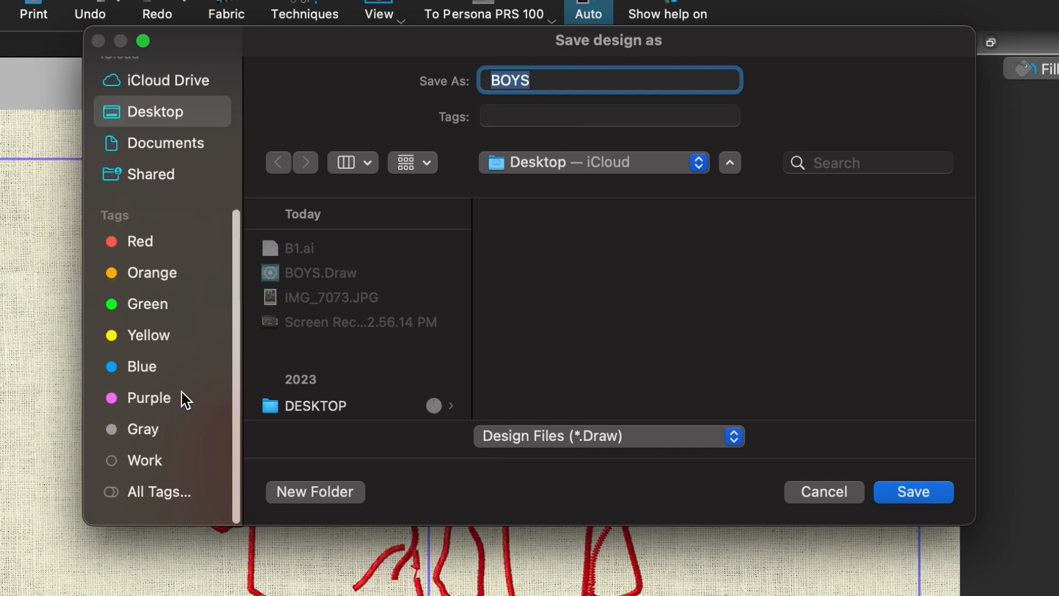
scroll(182, 397, up, 5)
click(844, 491)
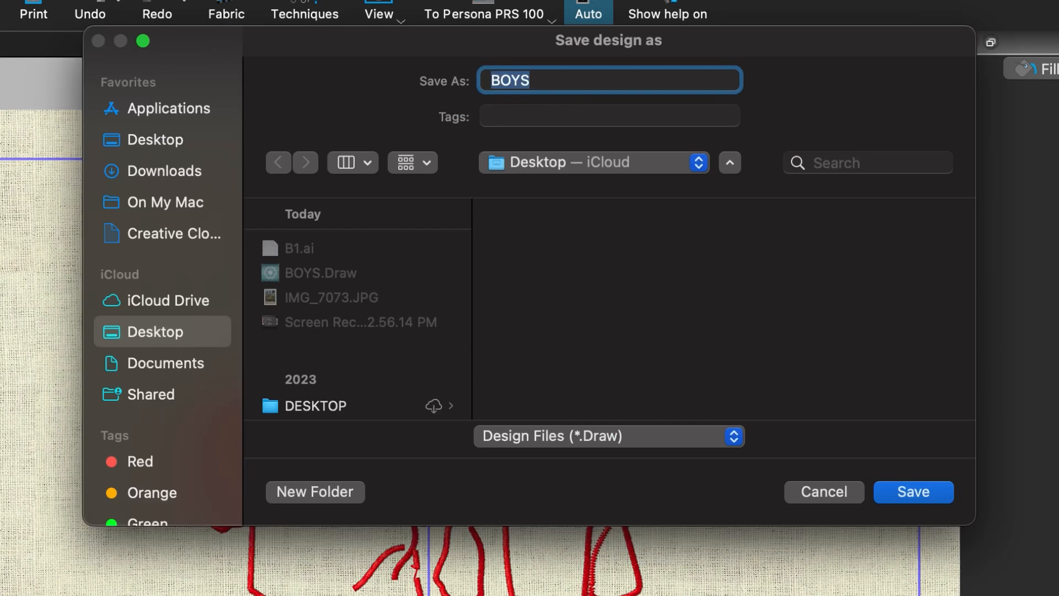
scroll(111, 331, down, 5)
scroll(111, 331, up, 5)
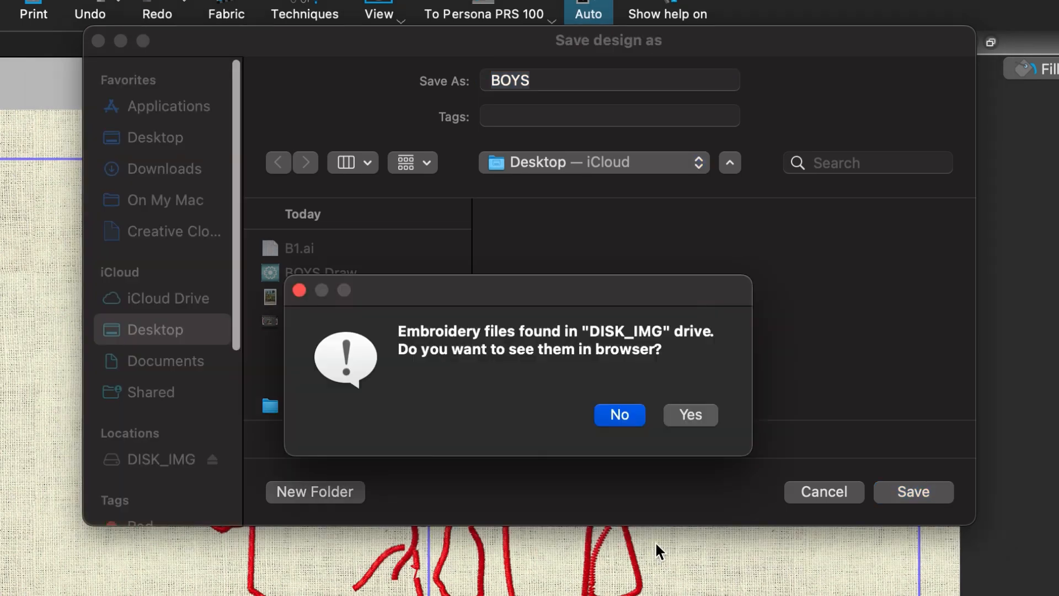
click(634, 424)
Save a copy of the design as BOYS in a different file format to the EMB folder on the DISK_IMG drive
click(3, 3)
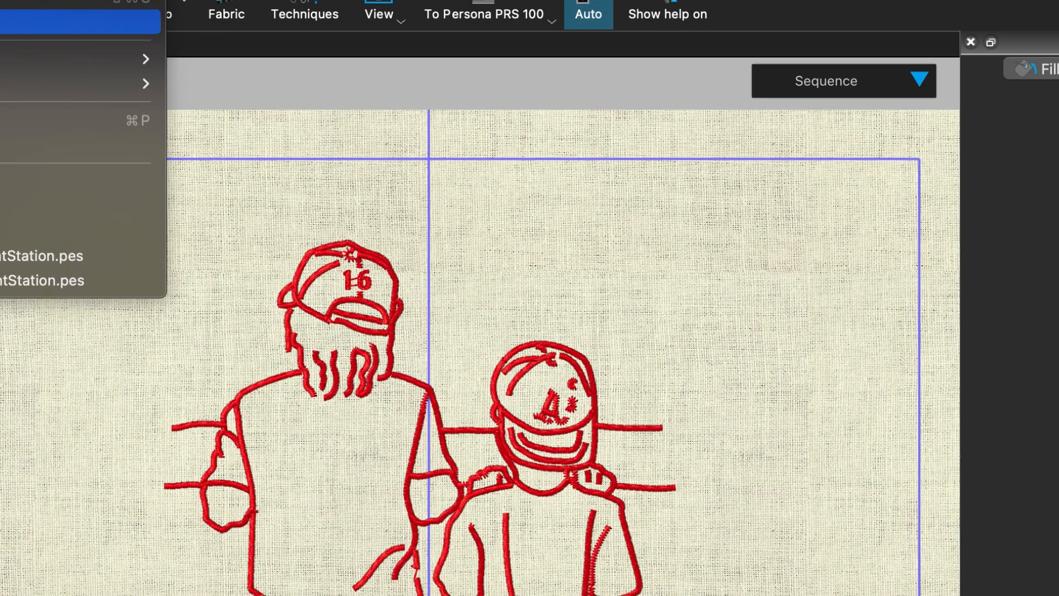
click(77, 21)
click(170, 467)
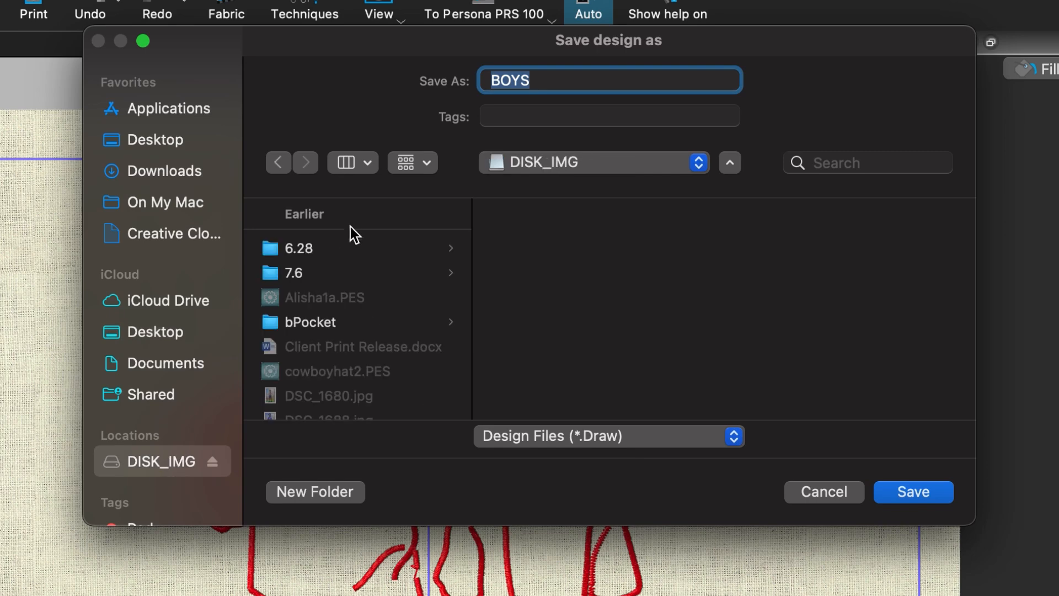
scroll(359, 276, down, 5)
click(365, 353)
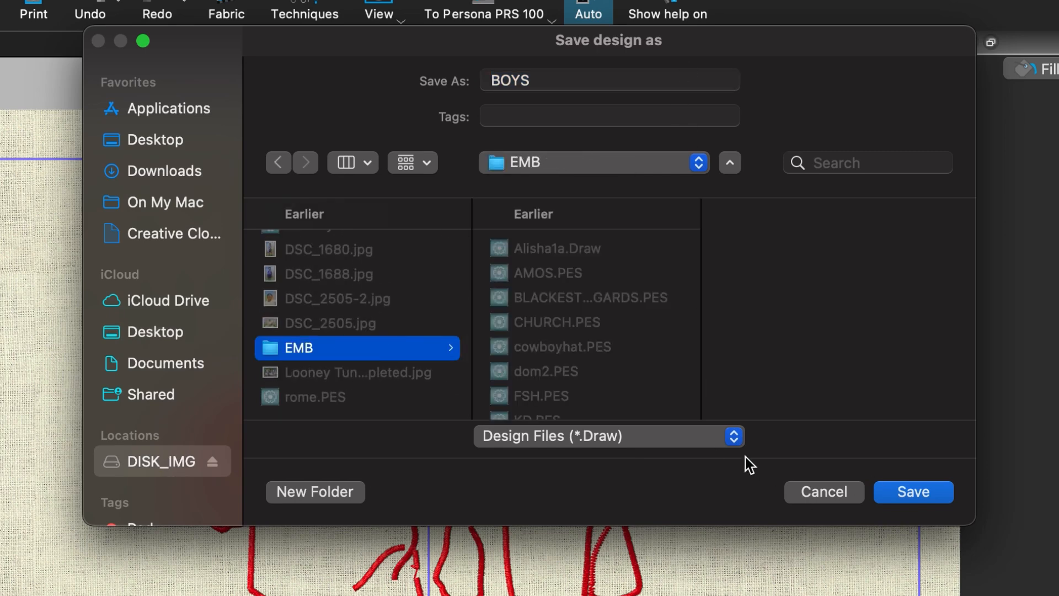
click(736, 439)
click(681, 493)
click(925, 499)
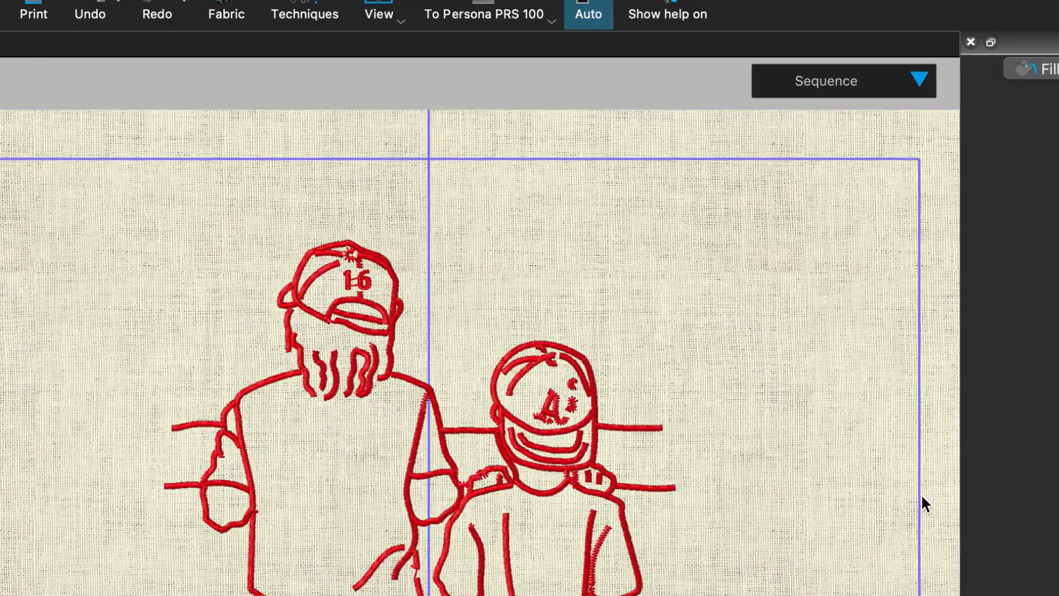
click(599, 449)
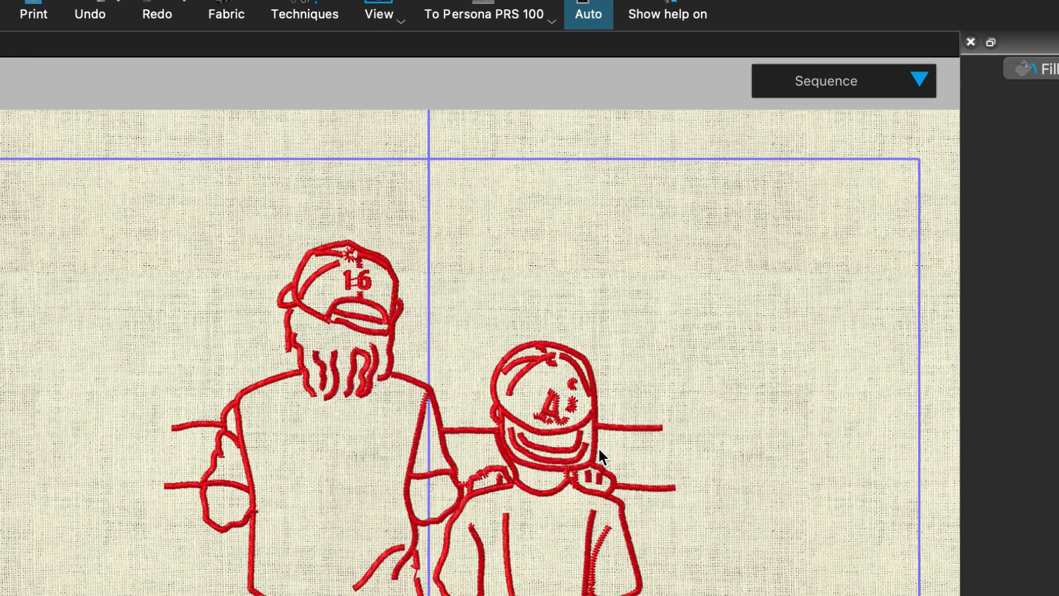